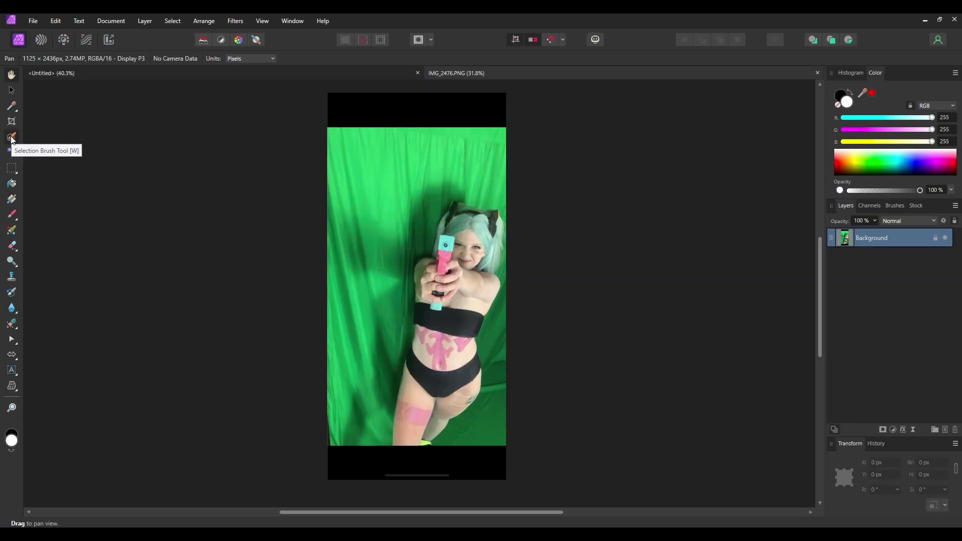
Select the whole posing figure against the green backdrop with the Selection Brush Tool, enlarging the brush to 95.8 px.
left_click(11, 138)
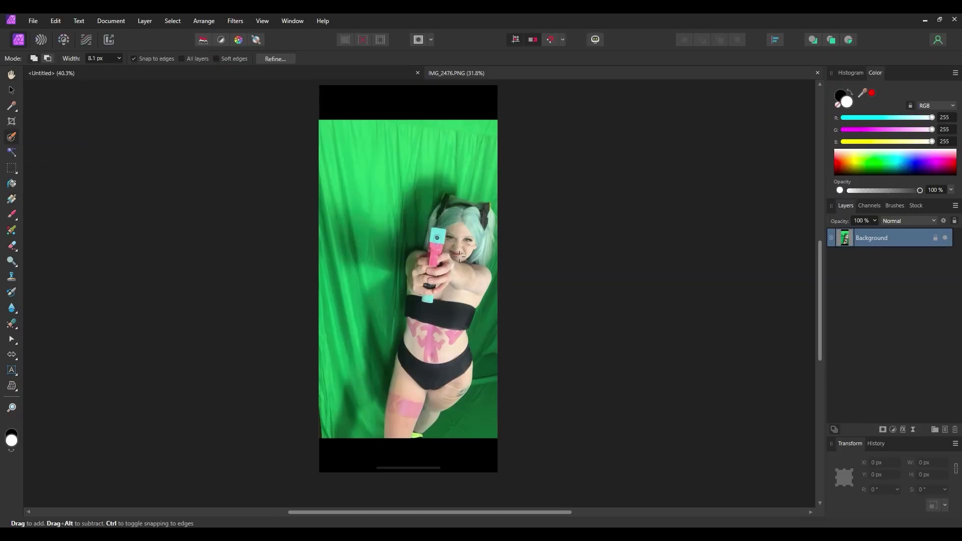
scroll(378, 222, "up", 5)
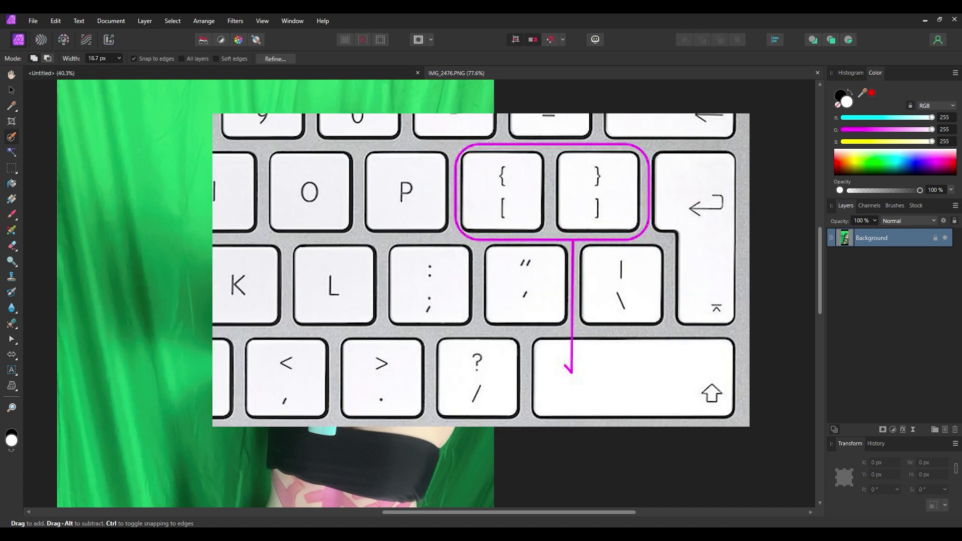
key("bracketright")
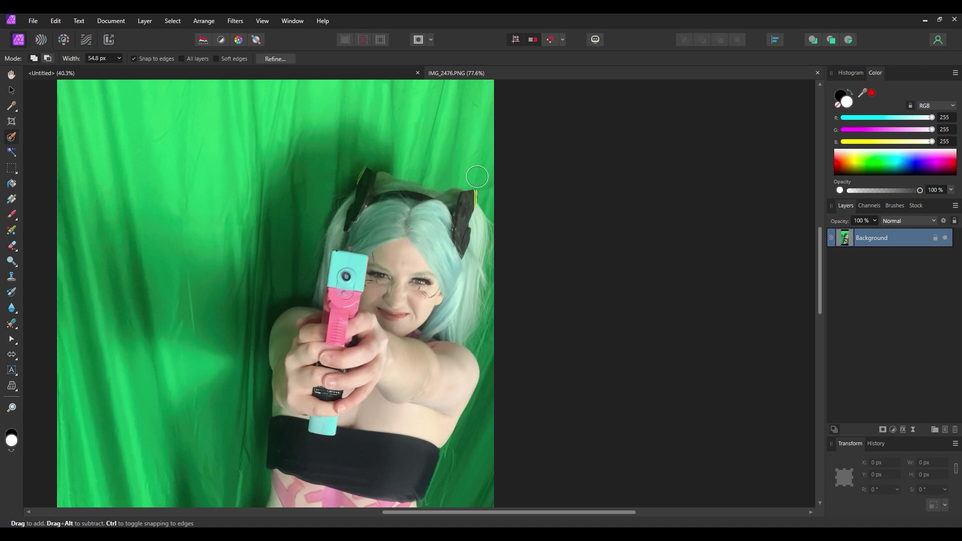
left_click_drag(448, 275, 416, 269)
scroll(403, 228, "down", 2)
mouse_move(403, 235)
left_mouse_down()
mouse_move(389, 296)
mouse_move(414, 295)
mouse_move(360, 313)
mouse_move(319, 358)
mouse_move(351, 317)
mouse_move(349, 440)
mouse_move(381, 360)
left_mouse_up()
mouse_move(339, 427)
left_mouse_down()
mouse_move(404, 419)
mouse_move(385, 447)
mouse_move(424, 422)
left_mouse_up()
mouse_move(349, 256)
left_mouse_down()
mouse_move(353, 221)
mouse_move(359, 233)
mouse_move(398, 123)
mouse_move(459, 147)
mouse_move(455, 221)
mouse_move(453, 165)
left_mouse_up()
scroll(390, 358, "down", 1)
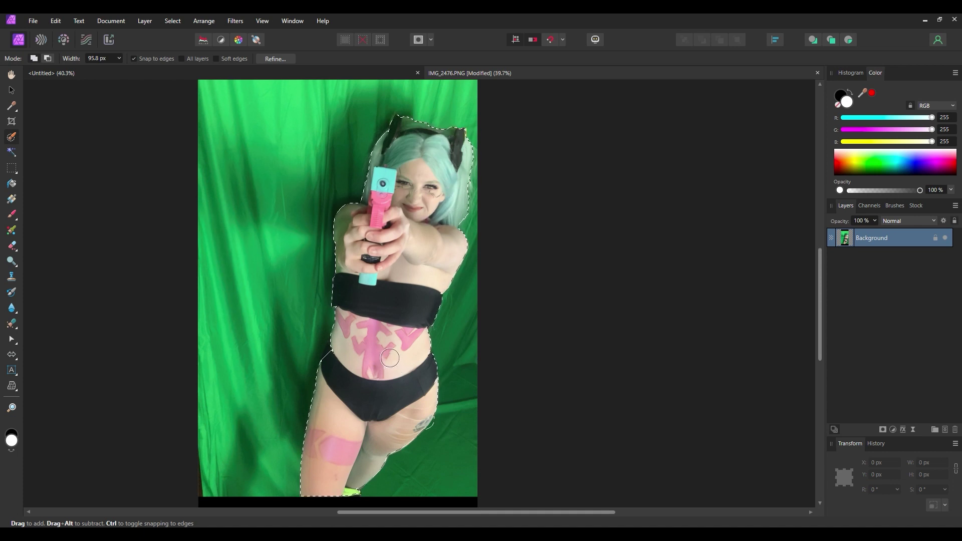
Reduce the selection brush to 16 px and subtract the green overspill beside the tattooed thigh from the selection.
scroll(390, 358, "up", 5)
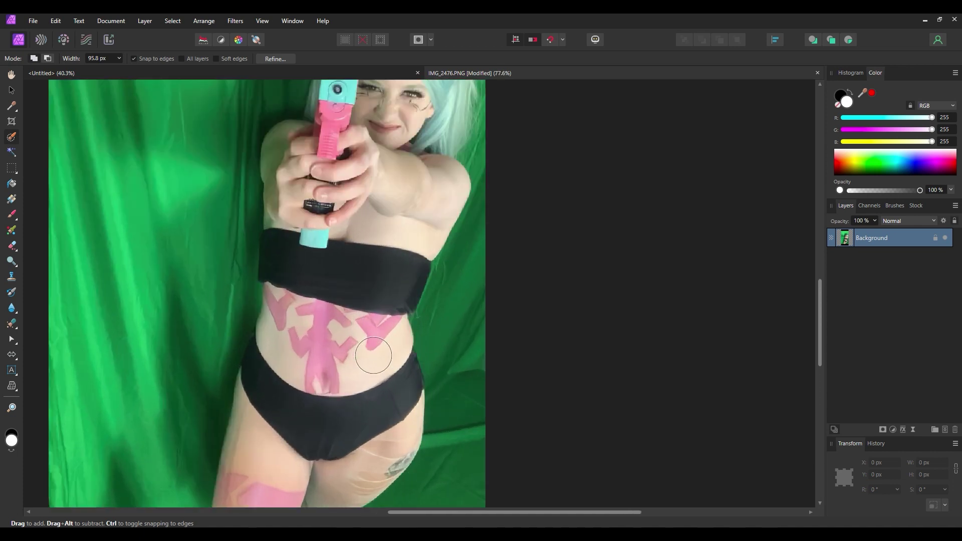
scroll(373, 356, "up", 3)
scroll(376, 337, "down", 3)
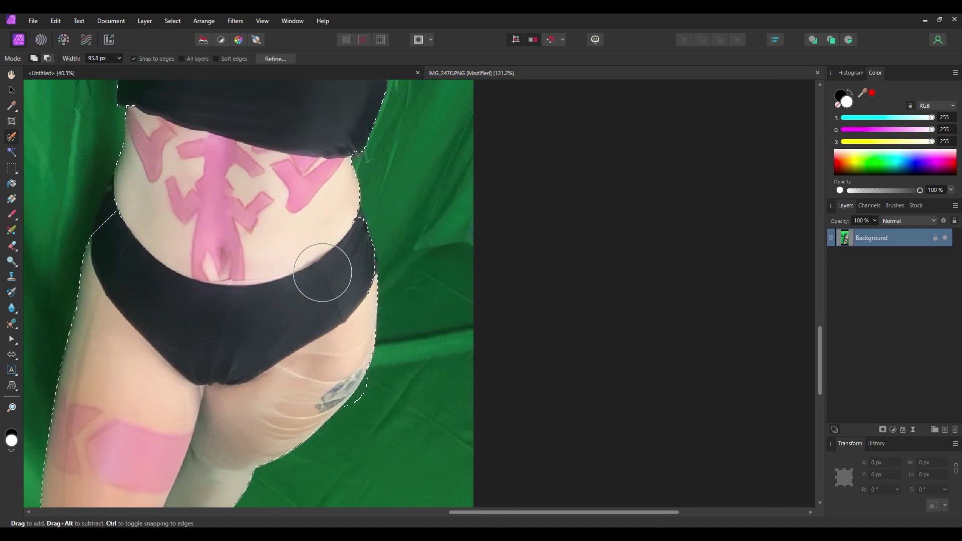
scroll(323, 272, "up", 6)
key("bracketleft")
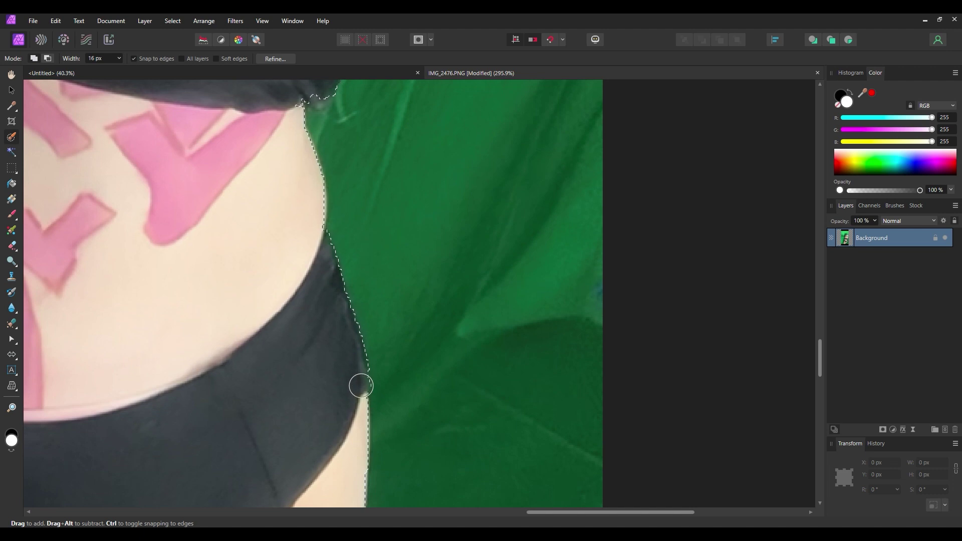
scroll(336, 351, "down", 5)
scroll(335, 316, "up", 5)
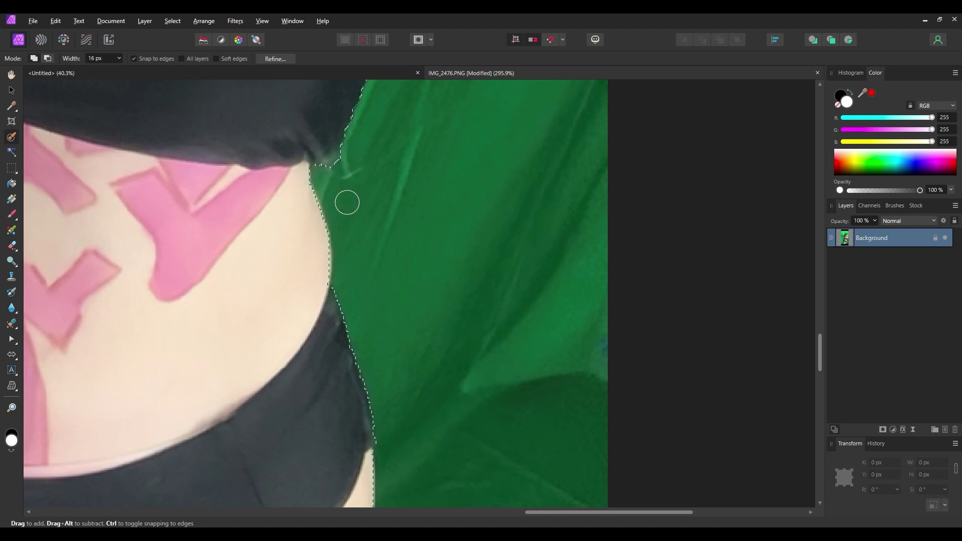
scroll(404, 332, "down", 10)
scroll(411, 290, "down", 1)
scroll(366, 361, "up", 3)
scroll(361, 384, "up", 1)
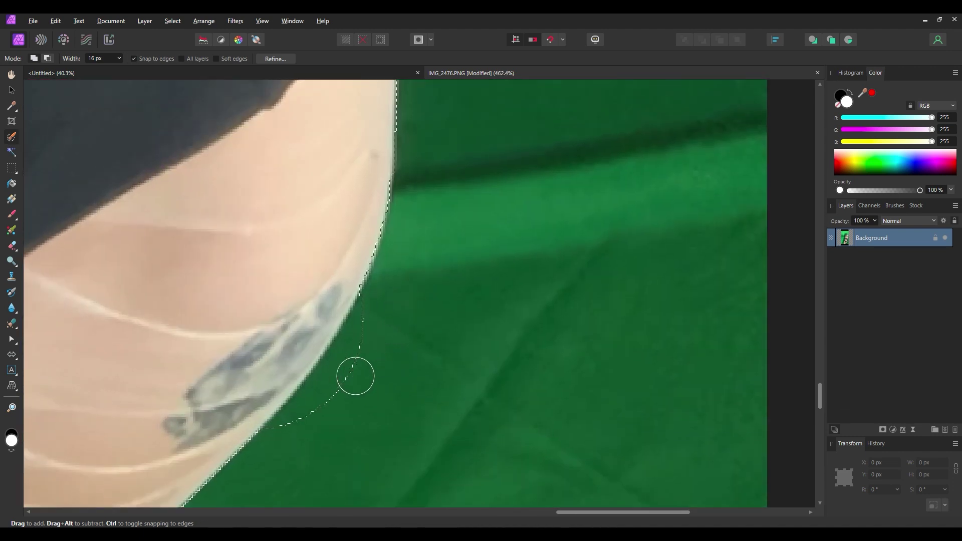
left_click_drag(282, 438, 282, 404)
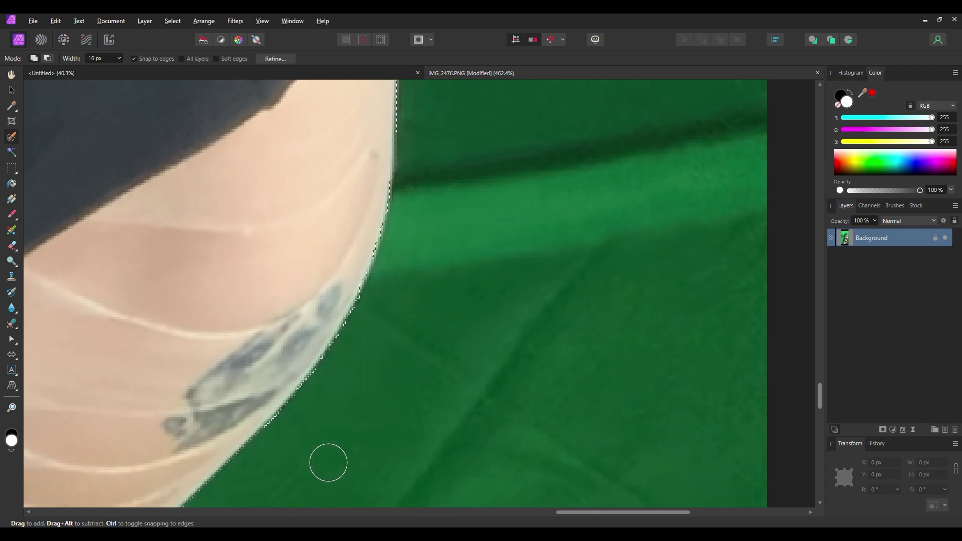
Extend the selection to cover the edge of the black briefs at the hip on the image's left side.
scroll(346, 421, "down", 3)
left_click_drag(350, 422, 515, 291)
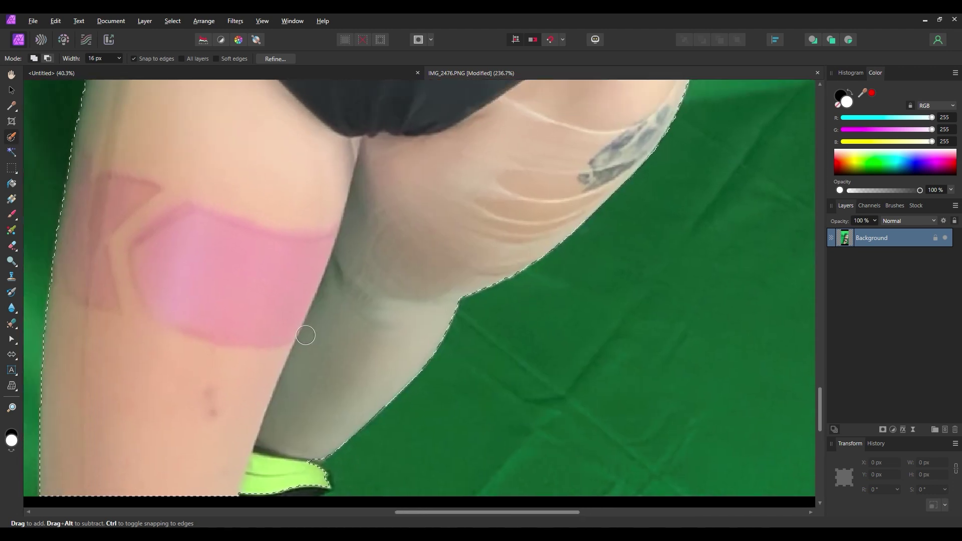
left_click_drag(305, 335, 408, 296)
left_click_drag(308, 102, 377, 371)
scroll(377, 371, "up", 5)
mouse_move(282, 314)
left_mouse_down()
mouse_move(273, 295)
mouse_move(252, 340)
left_mouse_up()
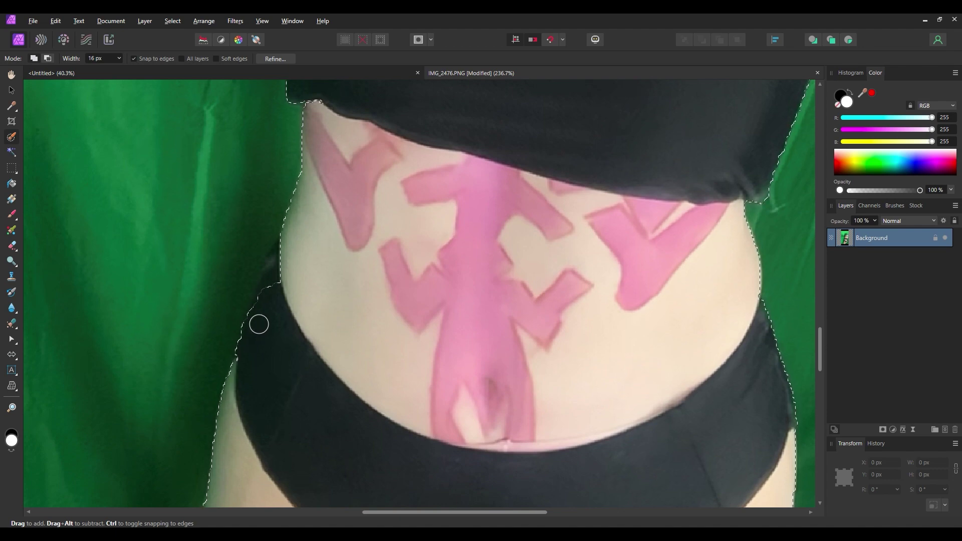
Examine the selection outline around the shoulders, hair, waist and legs for missed or excess areas.
scroll(269, 281, "up", 4)
scroll(315, 304, "up", 12)
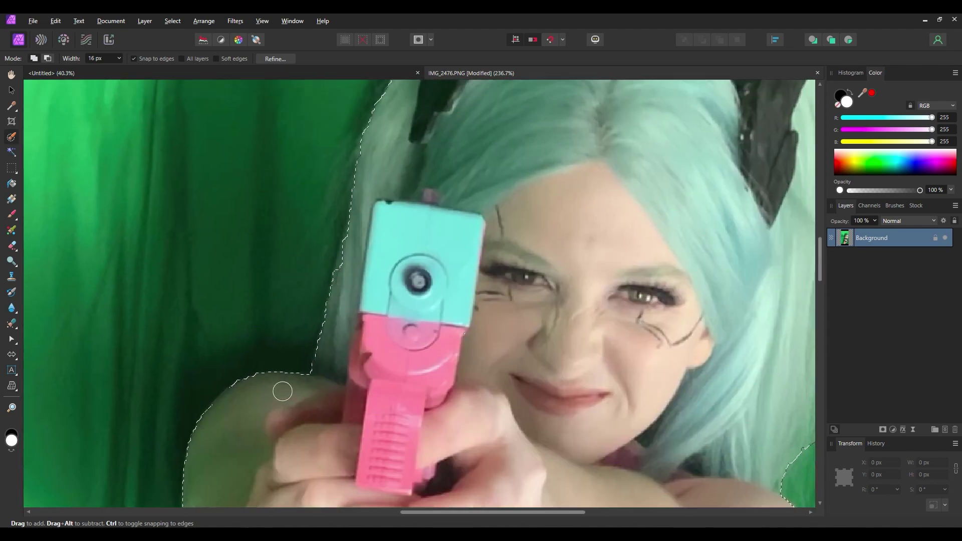
scroll(270, 491, "right", 3)
scroll(270, 491, "right", 3)
scroll(270, 492, "down", 10)
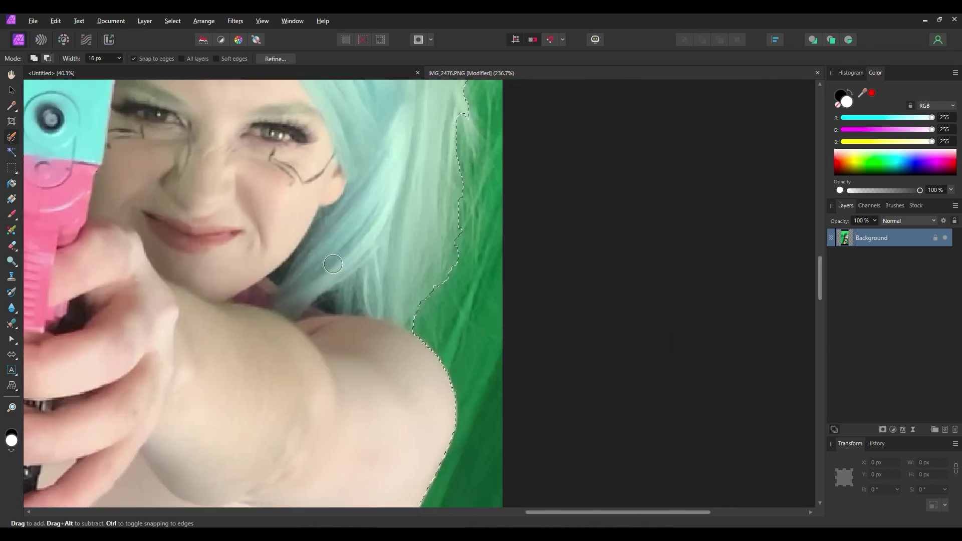
scroll(309, 341, "down", 6)
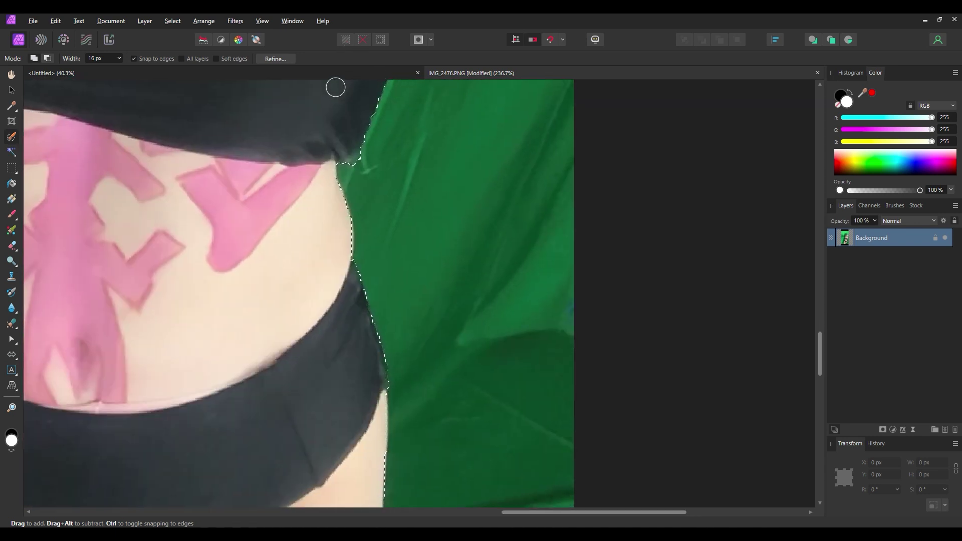
scroll(318, 280, "down", 2)
scroll(318, 281, "down", 3)
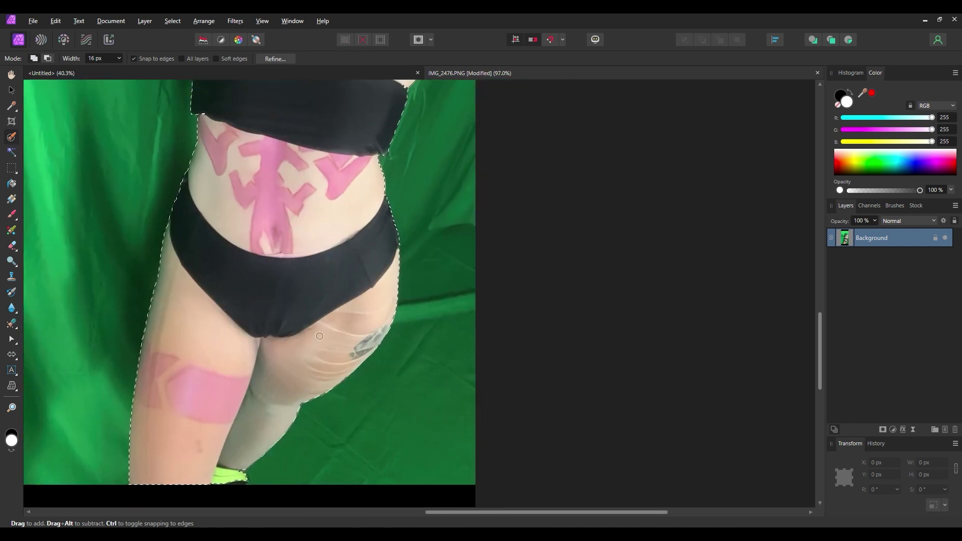
scroll(300, 291, "up", 8)
scroll(293, 309, "up", 6)
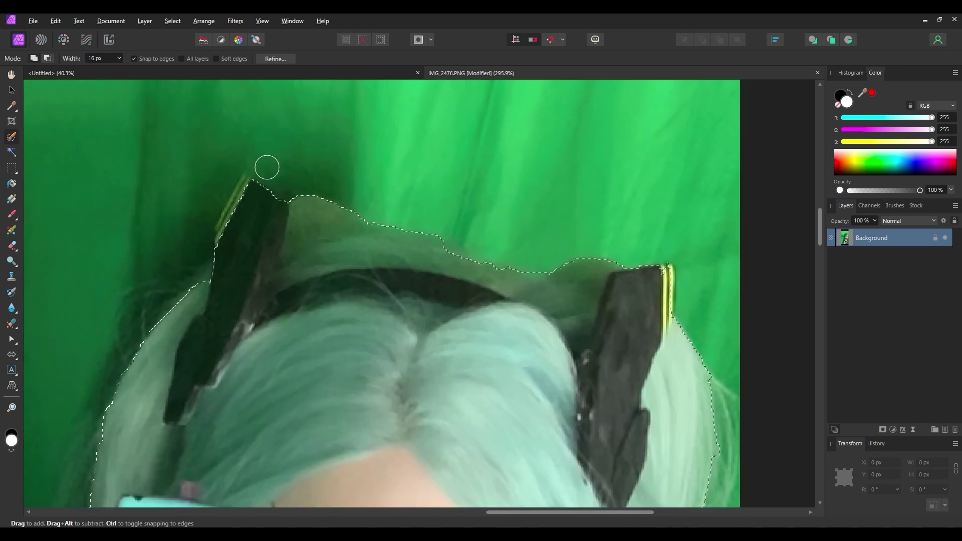
Clean up the selection edge around the headpiece and along the hair on the image's left side with the 16 px brush.
mouse_move(267, 167)
left_mouse_down()
mouse_move(236, 206)
mouse_move(251, 189)
mouse_move(228, 243)
mouse_move(224, 230)
mouse_move(236, 255)
mouse_move(223, 230)
mouse_move(226, 243)
left_mouse_up()
left_click_drag(416, 283, 449, 224)
mouse_move(236, 247)
left_mouse_down()
mouse_move(255, 241)
mouse_move(248, 260)
left_mouse_up()
mouse_move(231, 296)
left_mouse_down()
mouse_move(297, 254)
mouse_move(305, 258)
left_mouse_up()
mouse_move(255, 221)
left_mouse_down()
mouse_move(291, 246)
mouse_move(228, 297)
mouse_move(243, 282)
mouse_move(247, 346)
mouse_move(216, 348)
mouse_move(290, 290)
mouse_move(296, 202)
left_mouse_up()
left_click_drag(228, 371, 307, 230)
mouse_move(283, 346)
left_mouse_down()
mouse_move(253, 344)
mouse_move(261, 336)
mouse_move(260, 409)
mouse_move(293, 295)
mouse_move(293, 343)
left_mouse_up()
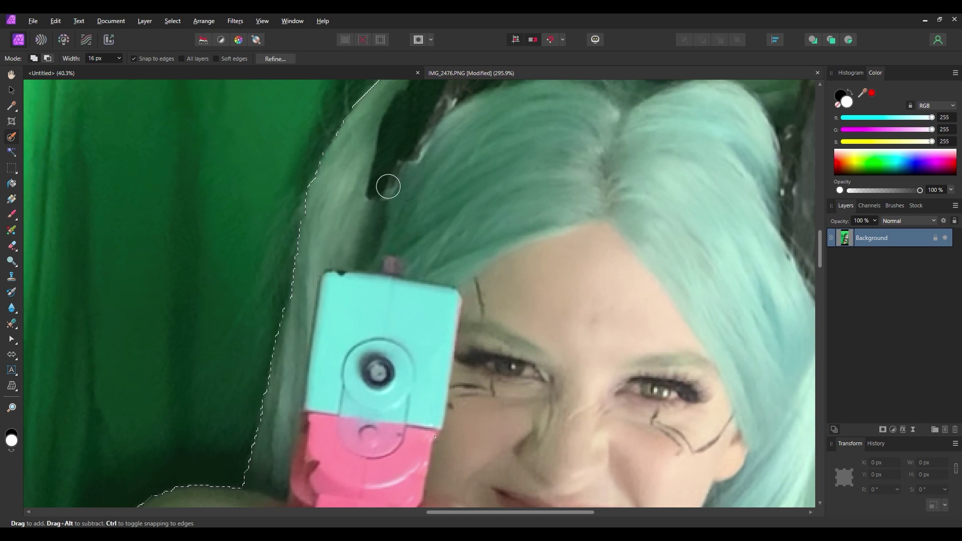
scroll(296, 312, "down", 3)
left_click_drag(299, 341, 201, 255)
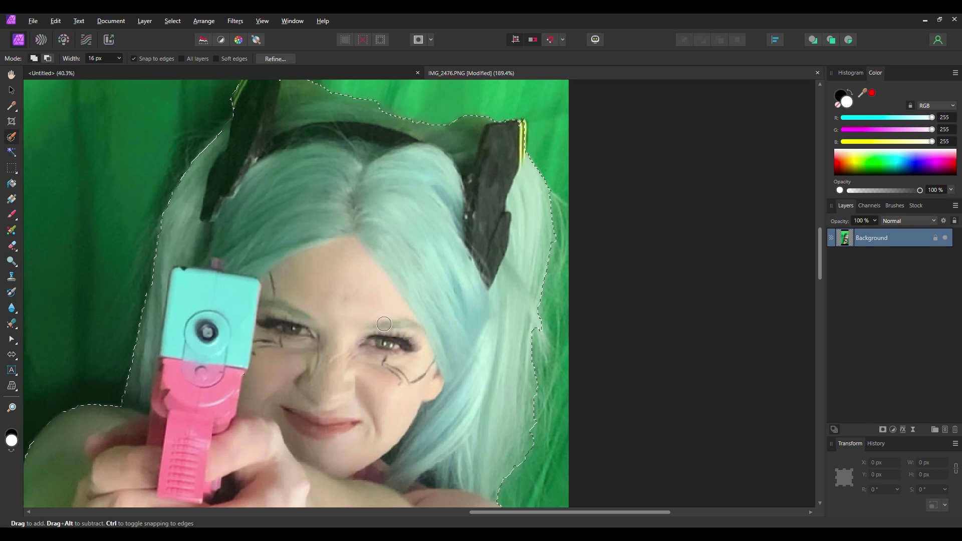
Reduce the selection brush to 5.1 px and include the yellow trim of the right-hand headpiece horn.
left_click_drag(523, 314, 363, 216)
left_click_drag(391, 142, 354, 240)
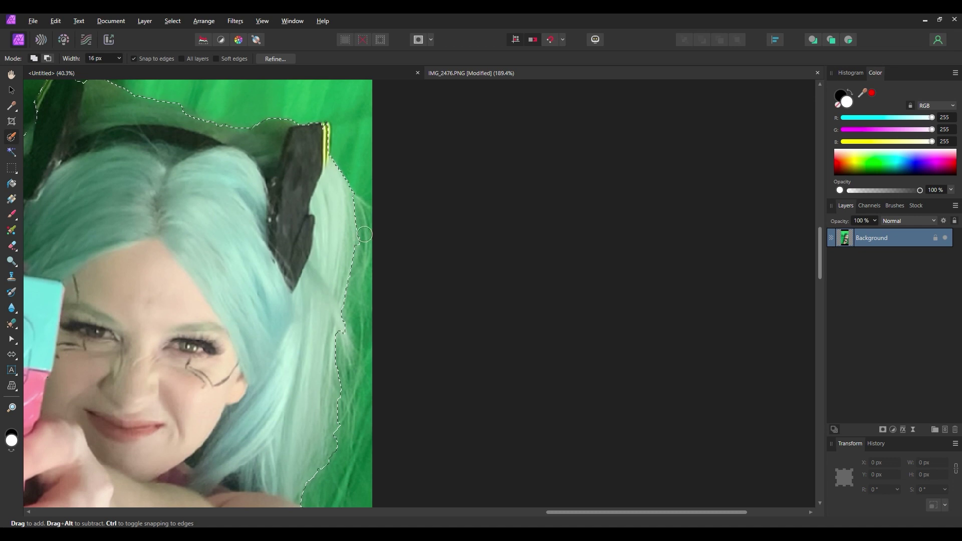
scroll(295, 365, "down", 1)
scroll(295, 365, "down", 3)
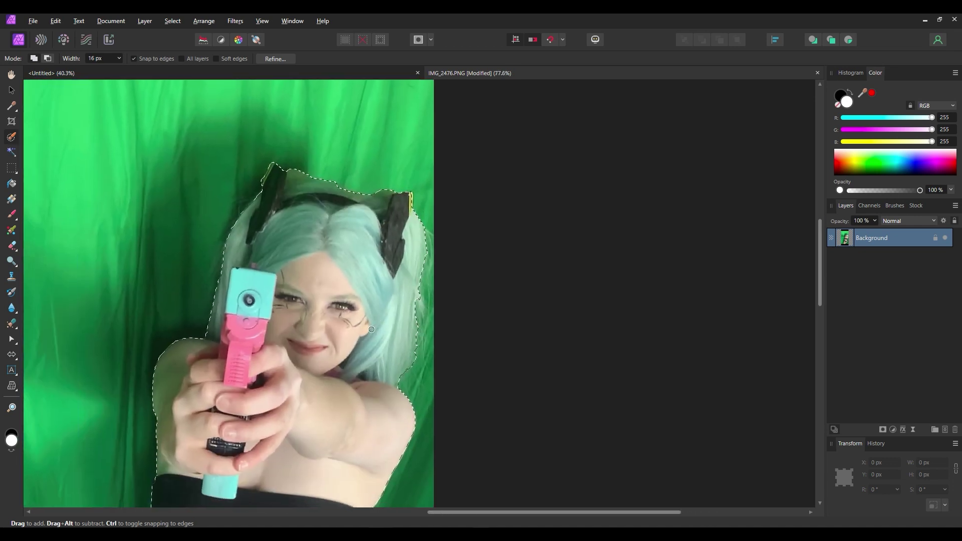
scroll(313, 308, "up", 2)
scroll(312, 308, "down", 2)
scroll(313, 308, "up", 8)
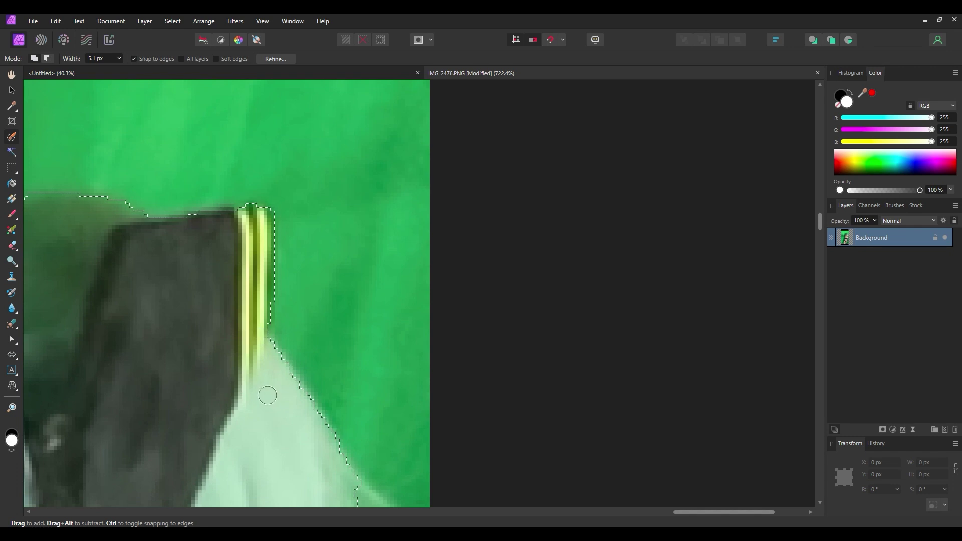
scroll(266, 395, "down", 5)
scroll(274, 326, "down", 3)
scroll(277, 291, "down", 3)
Refine the selection with the 50 px Matte brush along the hair's right side and top, and apply it with Selection as output.
left_click_drag(304, 280, 501, 137)
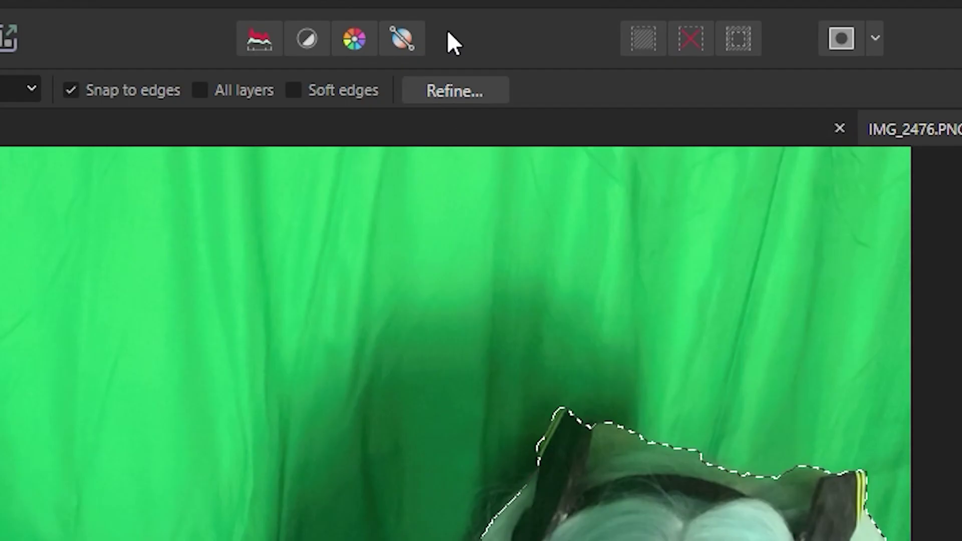
left_click(442, 91)
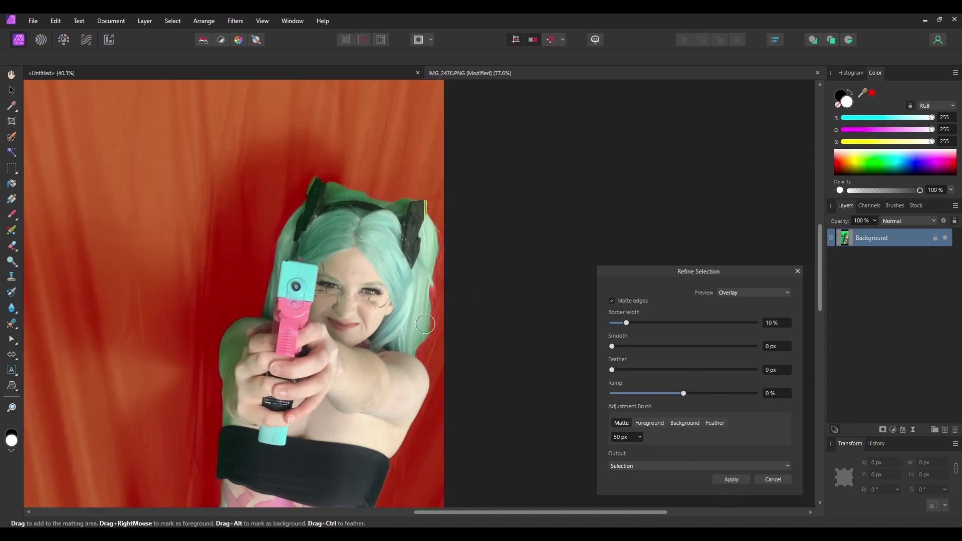
scroll(431, 310, "up", 3)
left_click_drag(419, 375, 444, 191)
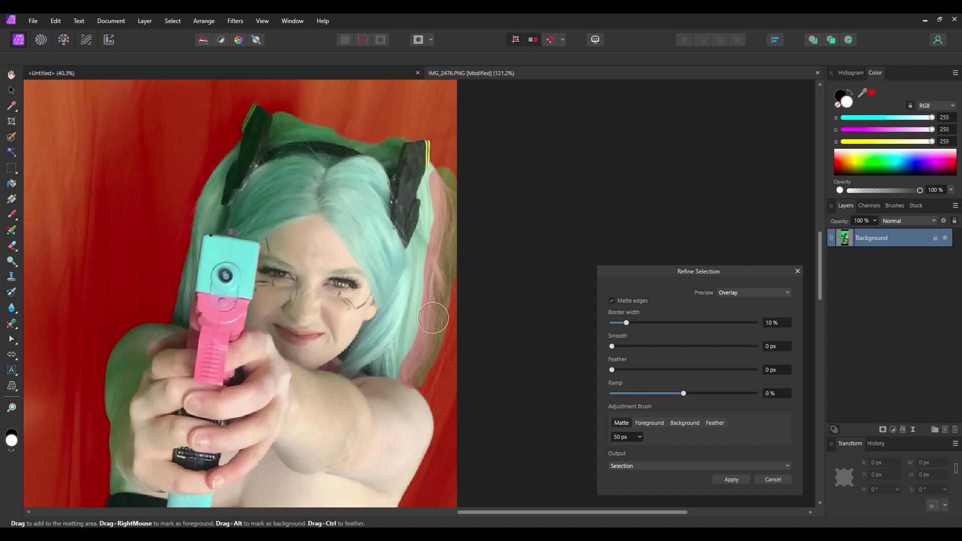
left_click_drag(443, 175, 437, 276)
left_click_drag(439, 336, 434, 351)
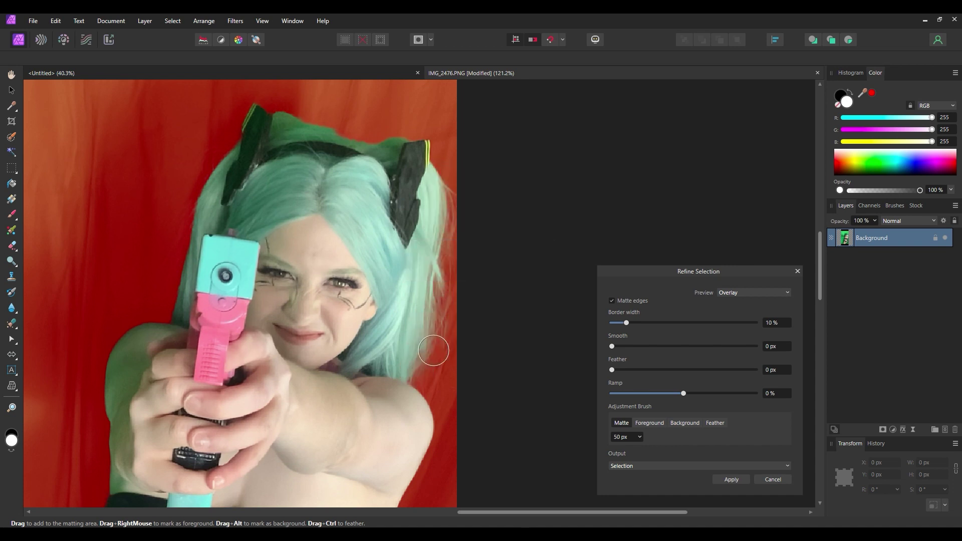
mouse_move(284, 110)
left_mouse_down()
mouse_move(335, 137)
mouse_move(389, 135)
left_mouse_up()
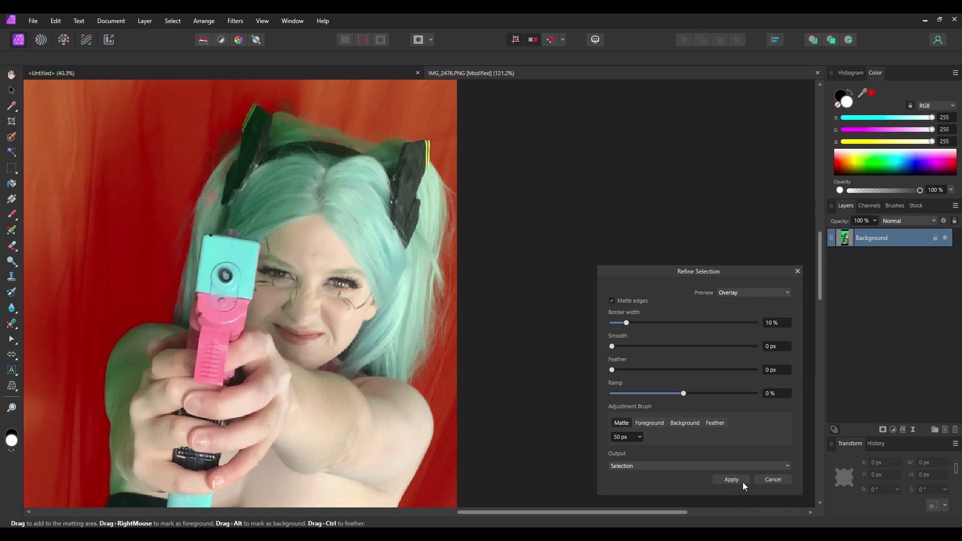
left_click(730, 480)
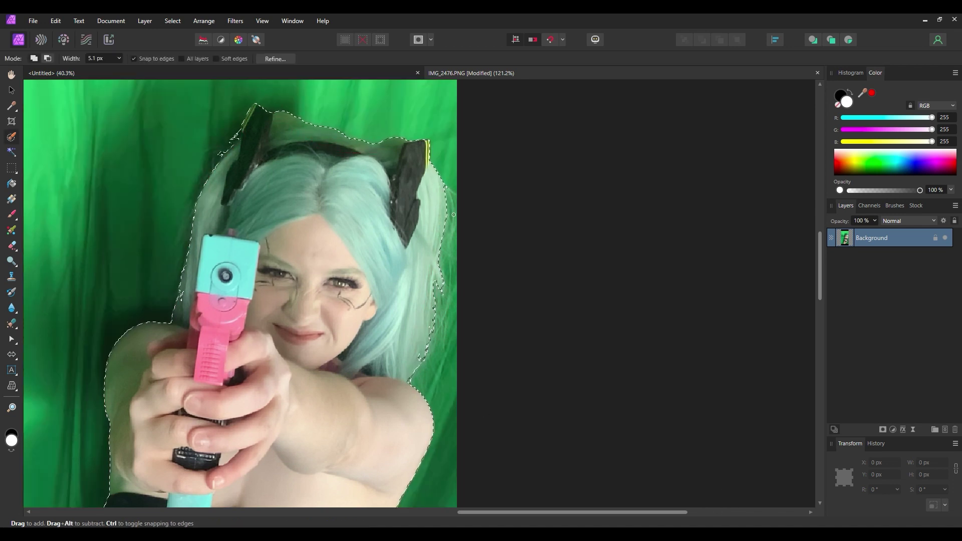
Touch up the refined selection edge along the hair beside the headpiece and toy gun with the 5.1 px brush.
scroll(441, 376, "up", 3)
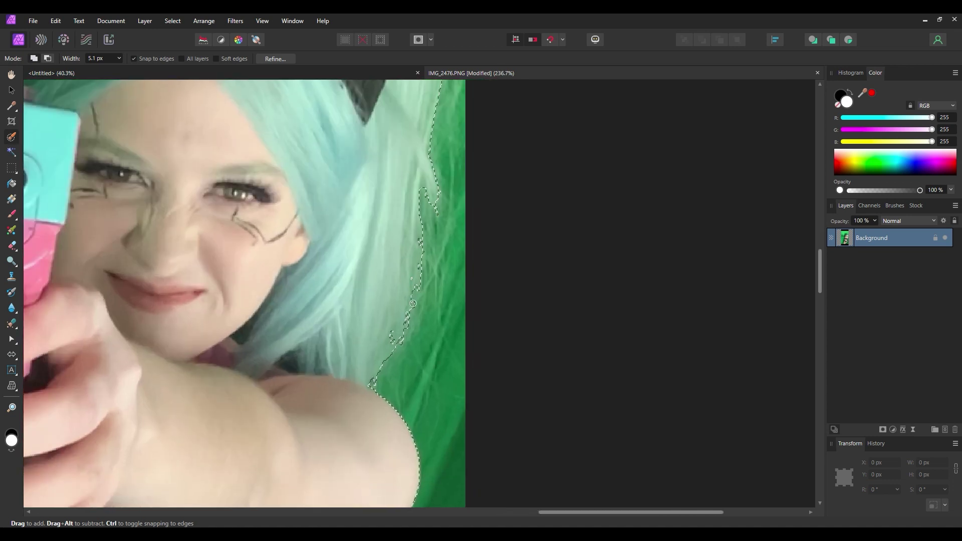
scroll(314, 282, "up", 5)
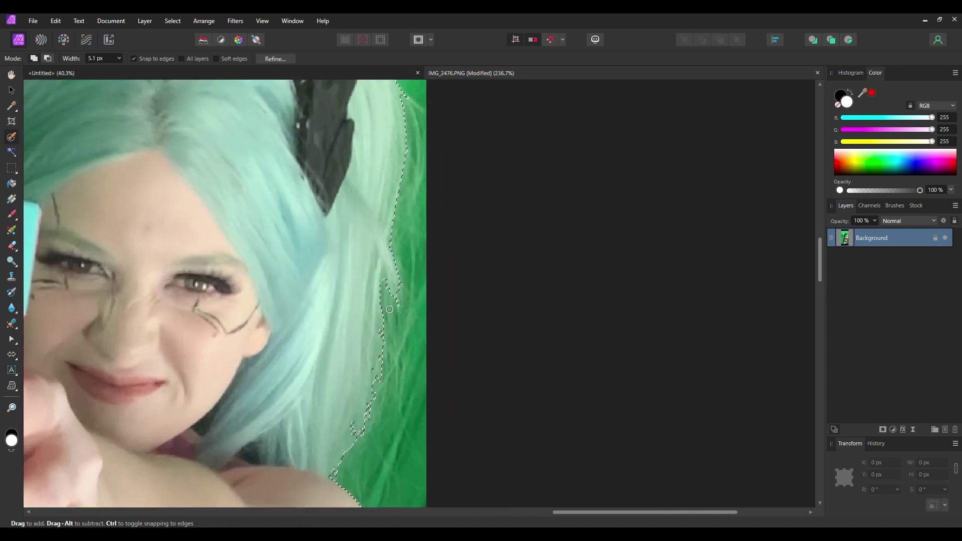
left_click_drag(313, 282, 561, 339)
scroll(237, 175, "up", 2)
mouse_move(237, 175)
left_mouse_down()
mouse_move(243, 240)
mouse_move(260, 250)
mouse_move(253, 236)
mouse_move(211, 284)
mouse_move(259, 243)
mouse_move(269, 212)
mouse_move(272, 239)
left_mouse_up()
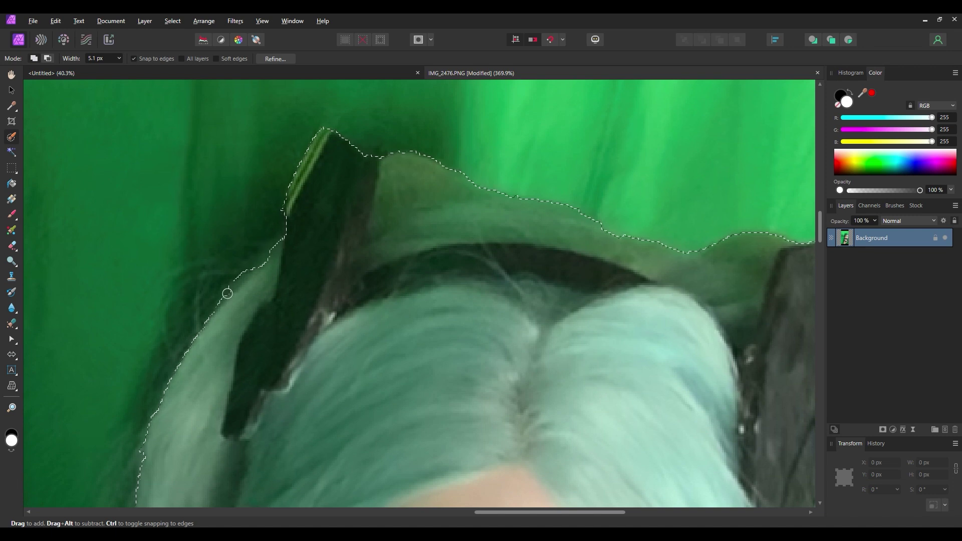
scroll(279, 325, "down", 3)
left_click_drag(280, 325, 303, 356)
scroll(281, 346, "up", 5)
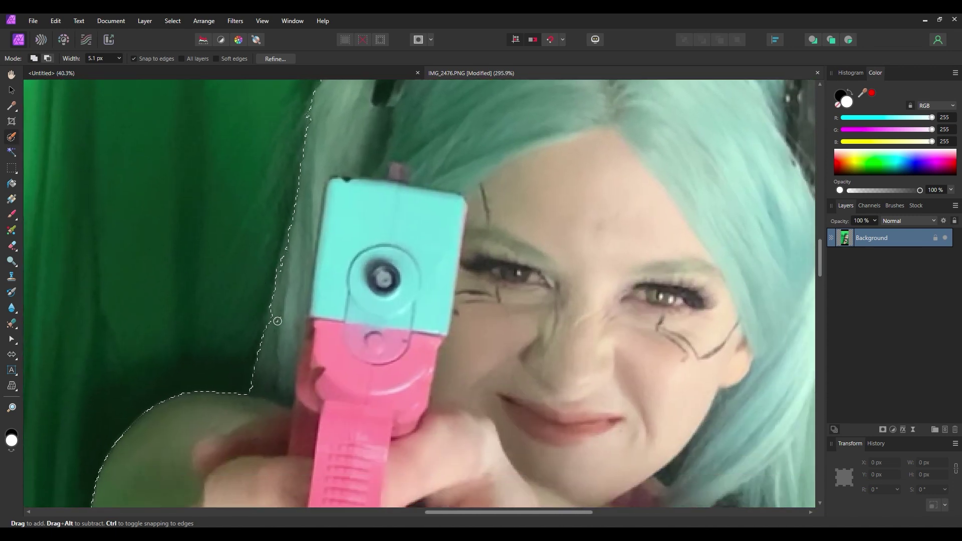
scroll(290, 289, "down", 10)
scroll(298, 242, "down", 4)
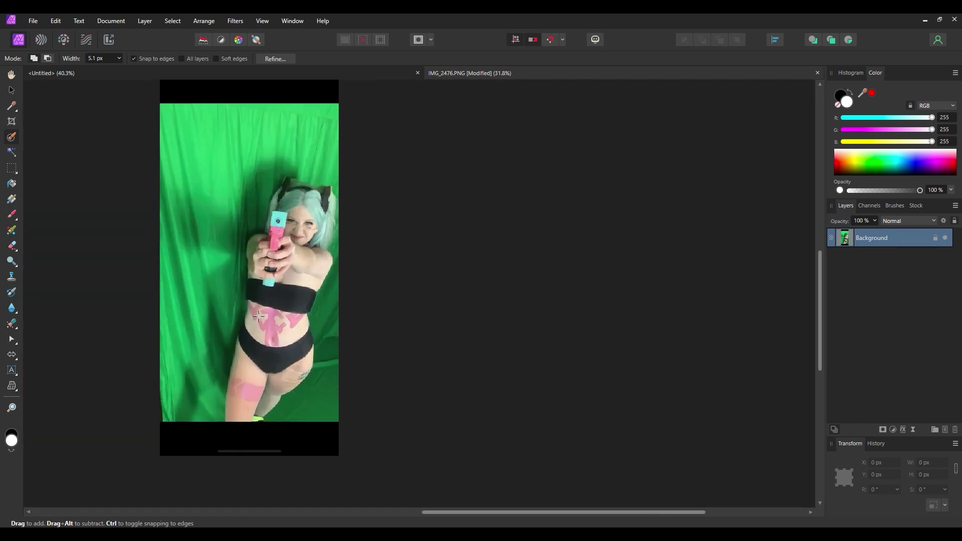
scroll(347, 259, "up", 4)
scroll(348, 259, "up", 5)
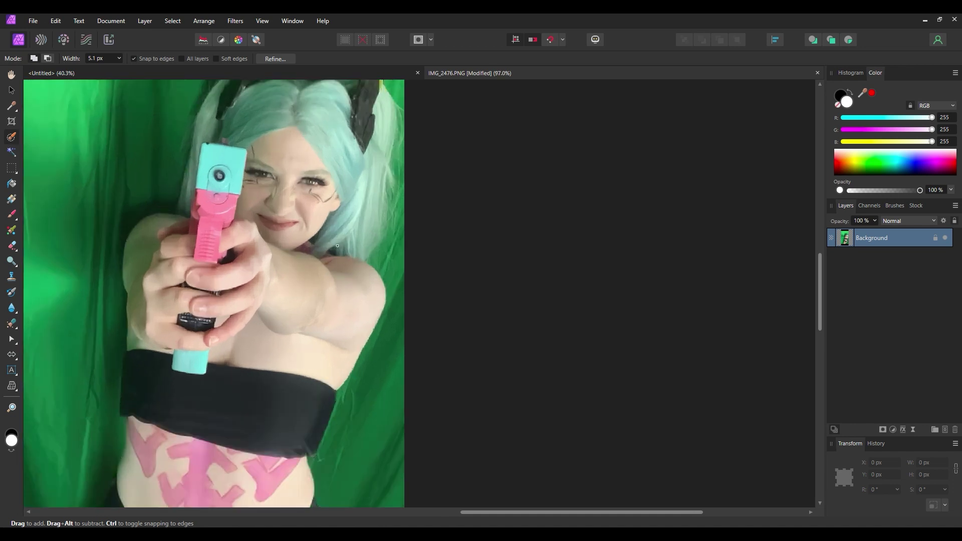
scroll(345, 353, "down", 6)
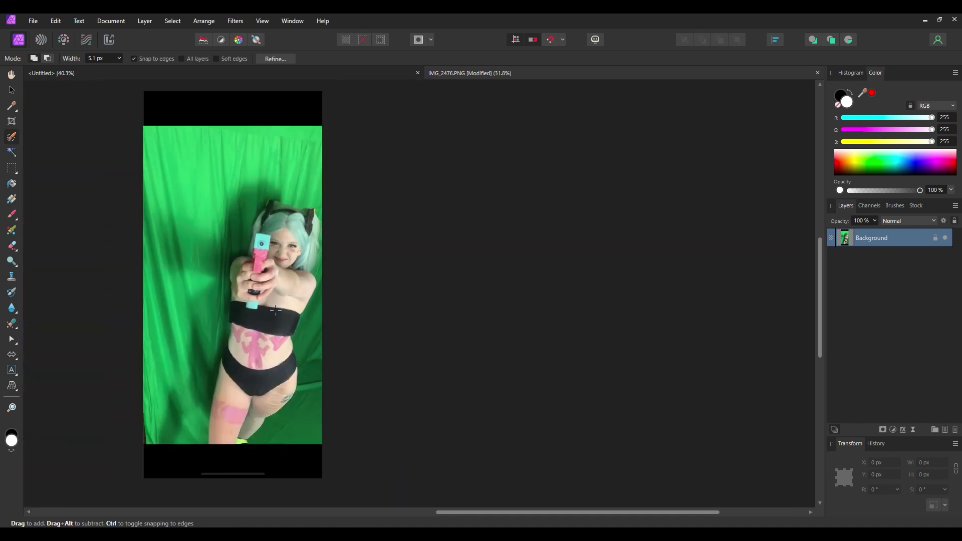
Mask the Background layer with the current selection so only the figure stays visible, and deselect.
scroll(373, 308, "up", 1)
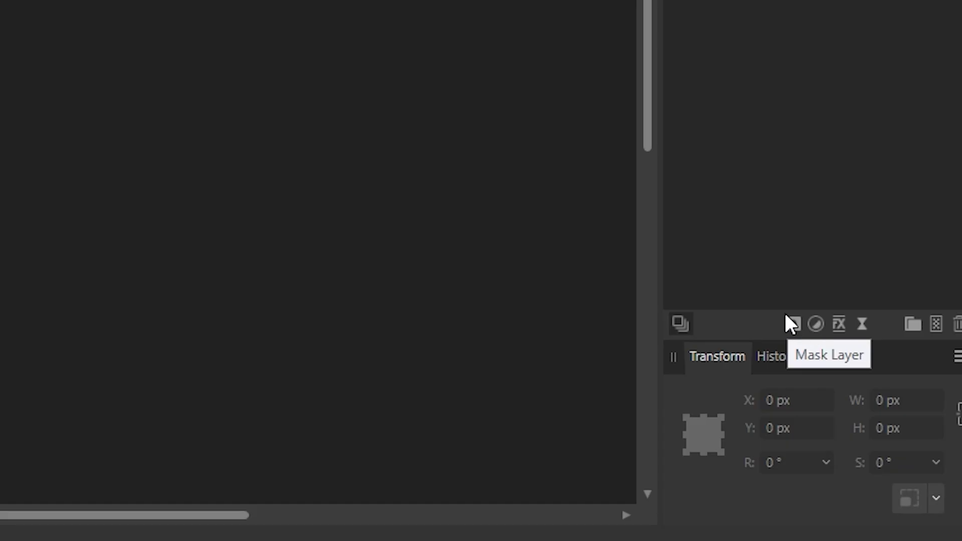
left_click(882, 430)
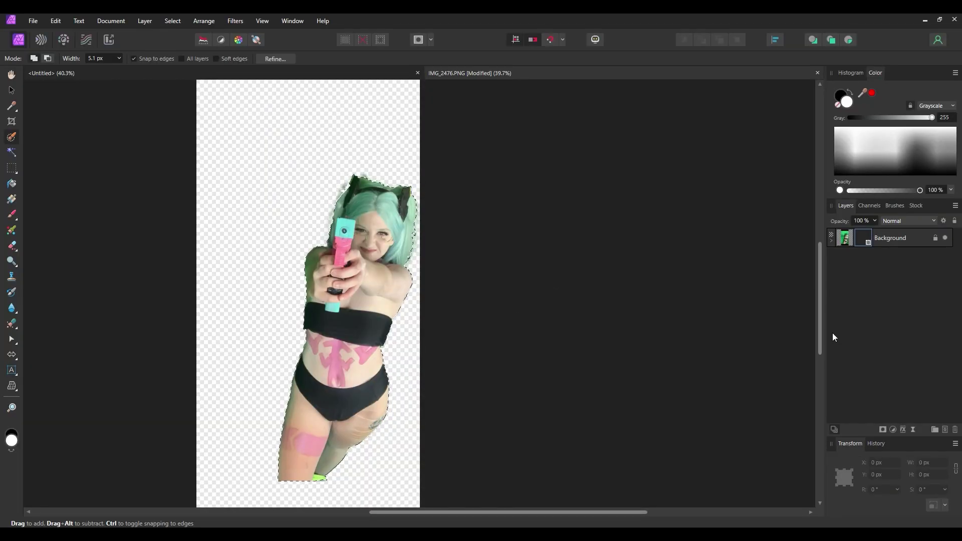
scroll(416, 423, "down", 3)
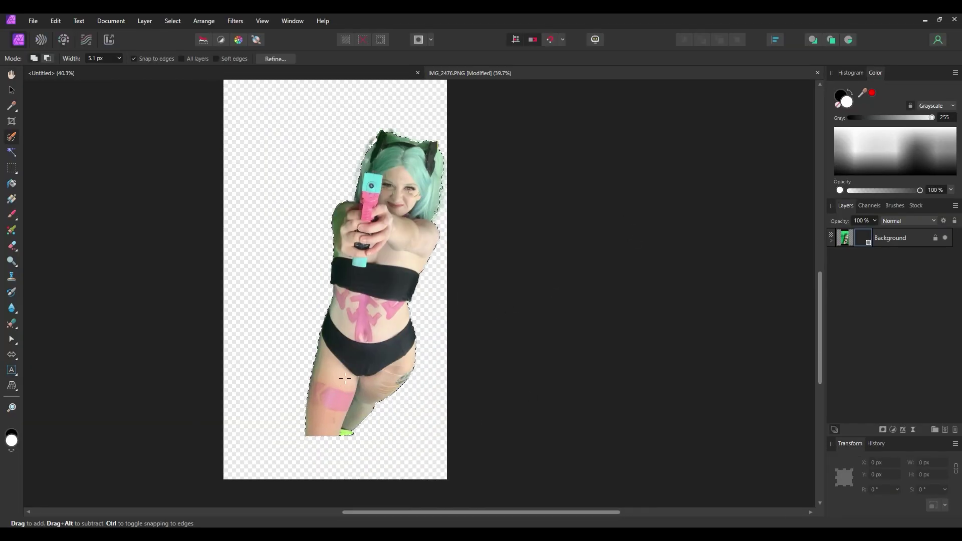
scroll(382, 134, "up", 1)
scroll(255, 203, "up", 5)
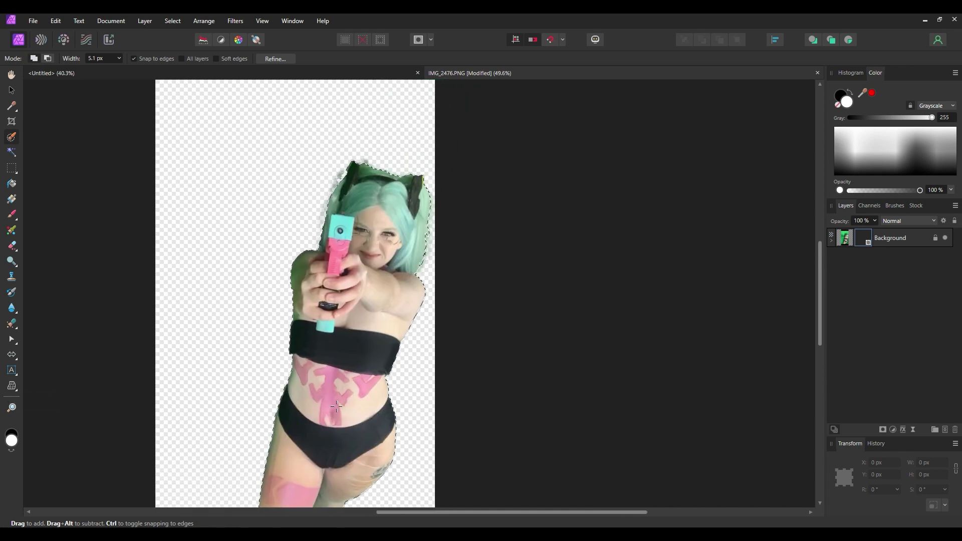
left_click_drag(257, 203, 293, 251)
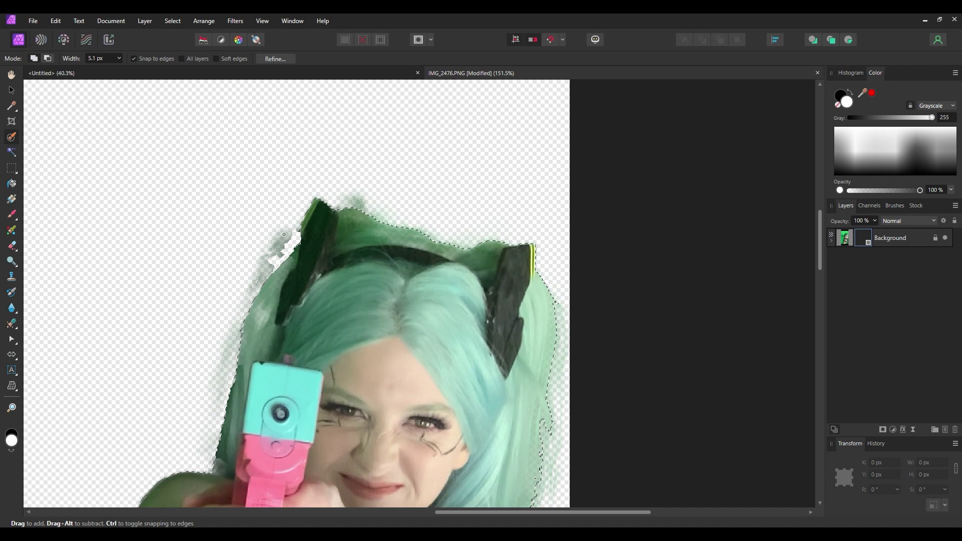
key("ctrl+d")
Paint black on the mask with the 122.8 px Paint Brush to hide leftover patches around the left-hand headpiece horn.
scroll(223, 329, "up", 2)
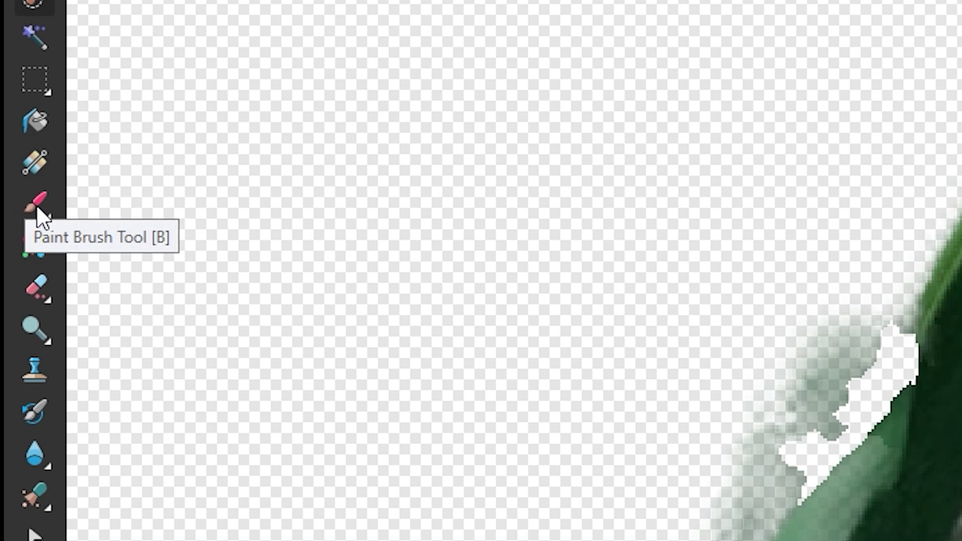
left_click(12, 215)
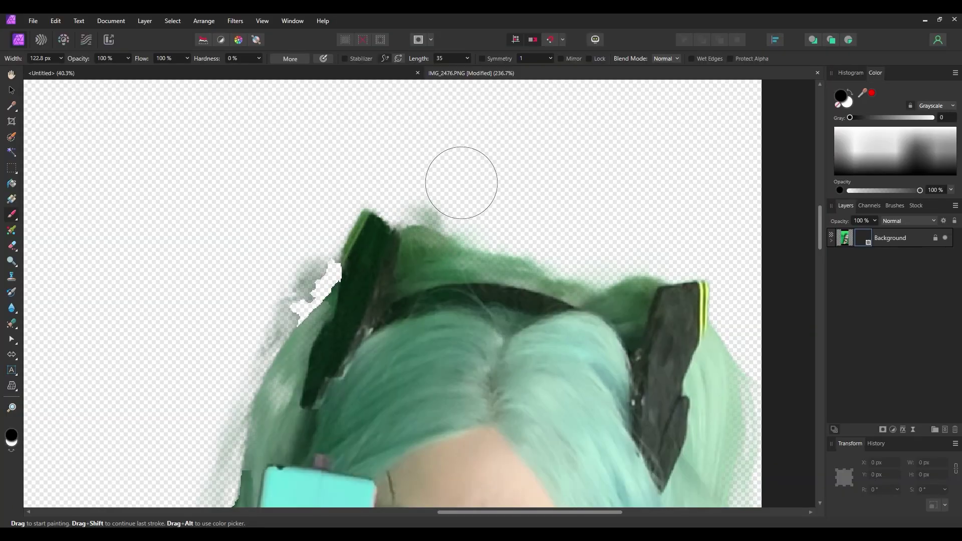
key("x")
left_click_drag(317, 284, 324, 291)
key("ctrl+z")
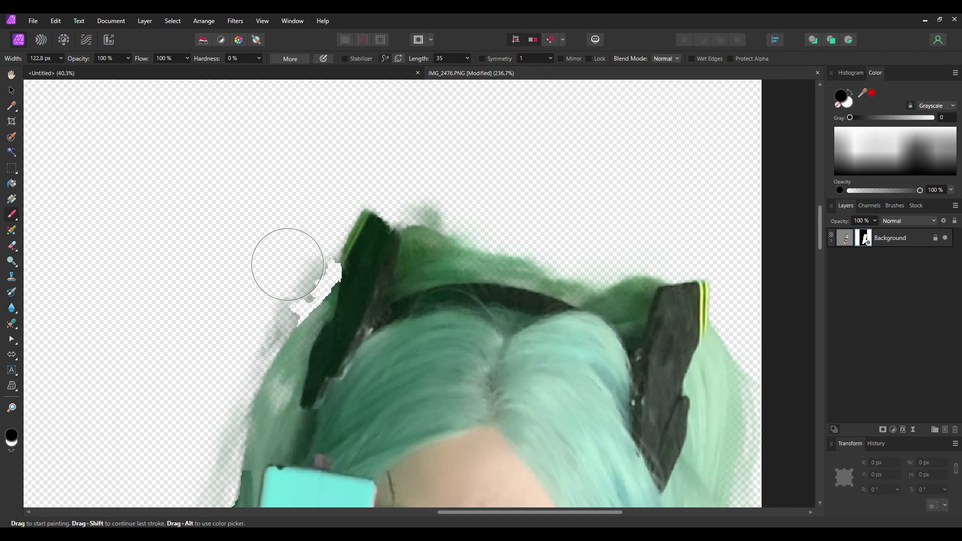
mouse_move(420, 211)
left_mouse_down()
mouse_move(336, 204)
mouse_move(405, 218)
mouse_move(462, 199)
left_mouse_up()
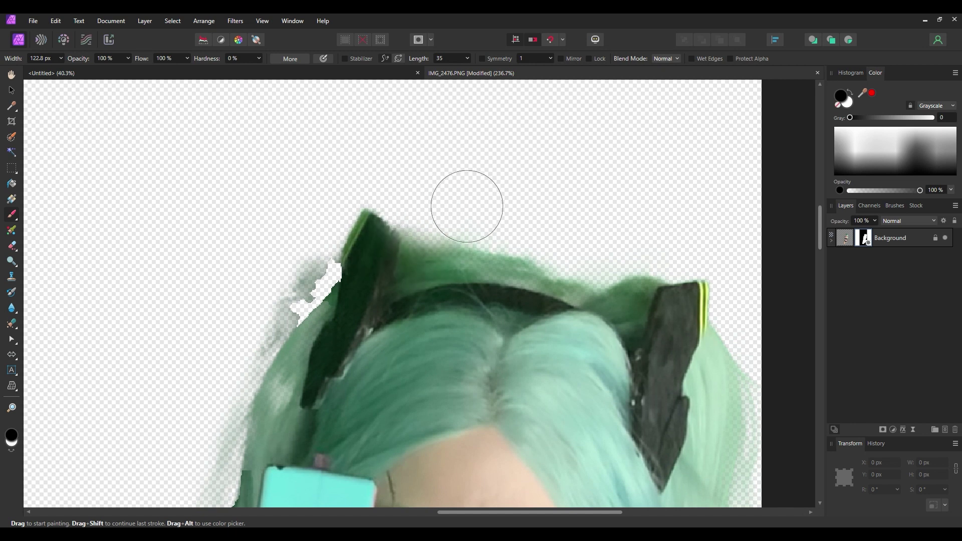
mouse_move(287, 285)
left_mouse_down()
mouse_move(216, 370)
mouse_move(295, 200)
left_mouse_up()
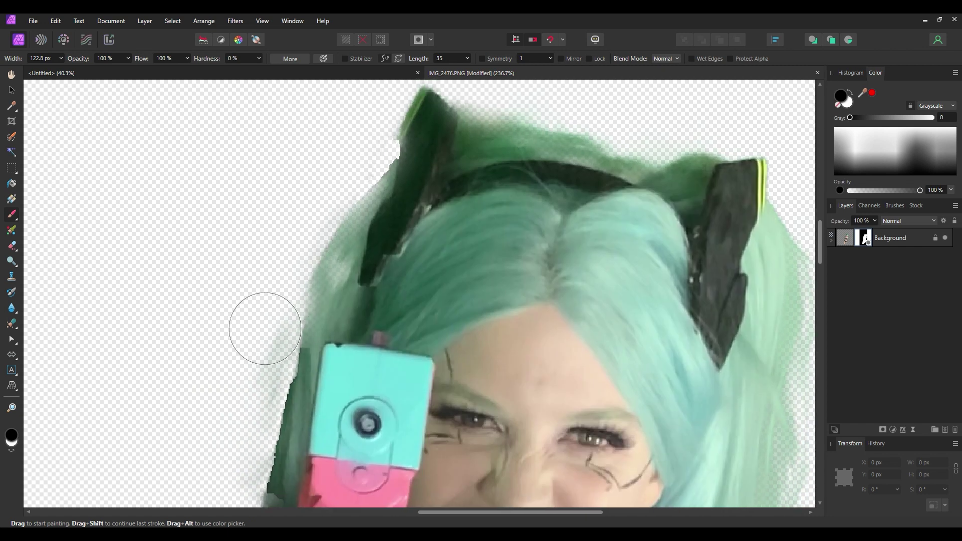
Paint black on the mask along the hair's left side beside the toy gun to hide the hazy residue.
left_click_drag(270, 316, 242, 413)
left_click_drag(387, 297, 417, 143)
scroll(239, 333, "down", 1)
scroll(246, 312, "down", 7)
left_click_drag(249, 317, 321, 359)
Paint white on the mask to bring back the hair along the image's left side down to the shoulder.
scroll(333, 362, "up", 8)
key("x")
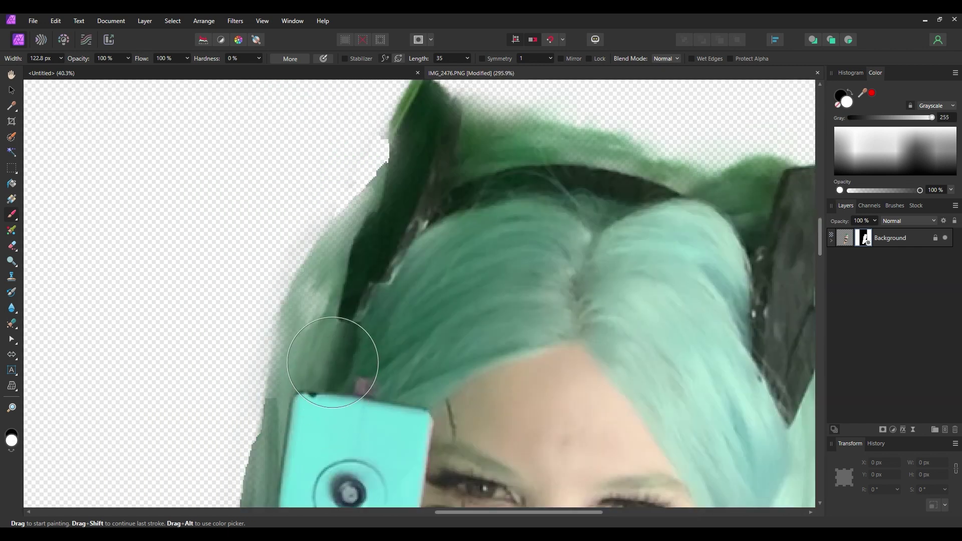
mouse_move(403, 262)
left_mouse_down()
mouse_move(381, 238)
mouse_move(392, 218)
mouse_move(360, 260)
mouse_move(371, 235)
mouse_move(338, 302)
mouse_move(347, 331)
mouse_move(438, 165)
mouse_move(428, 155)
mouse_move(388, 175)
mouse_move(405, 176)
mouse_move(320, 418)
mouse_move(408, 155)
left_mouse_up()
scroll(441, 156, "down", 2)
scroll(441, 155, "left", 1)
scroll(408, 155, "up", 4)
scroll(408, 155, "right", 1)
scroll(386, 322, "down", 1)
scroll(386, 322, "left", 1)
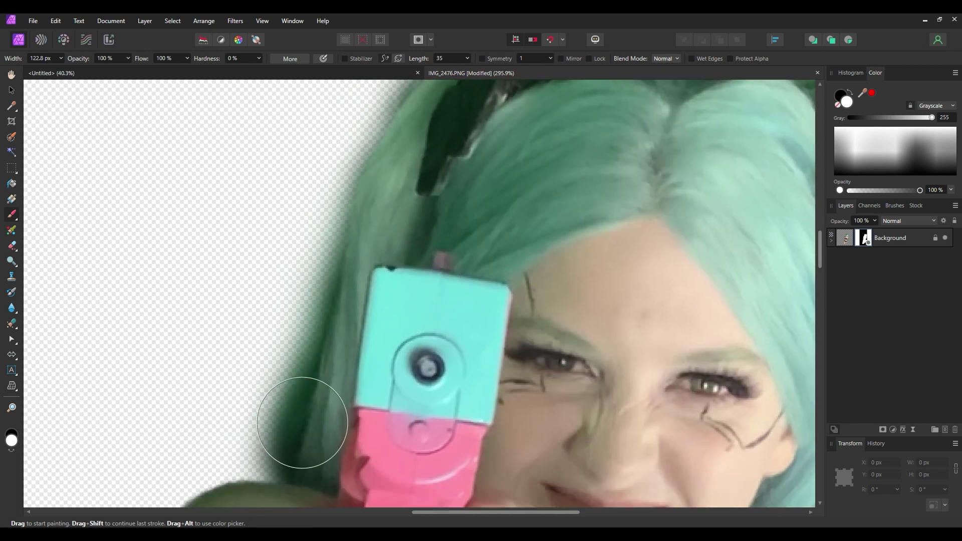
scroll(291, 399, "up", 1)
scroll(274, 461, "down", 4)
scroll(274, 462, "left", 1)
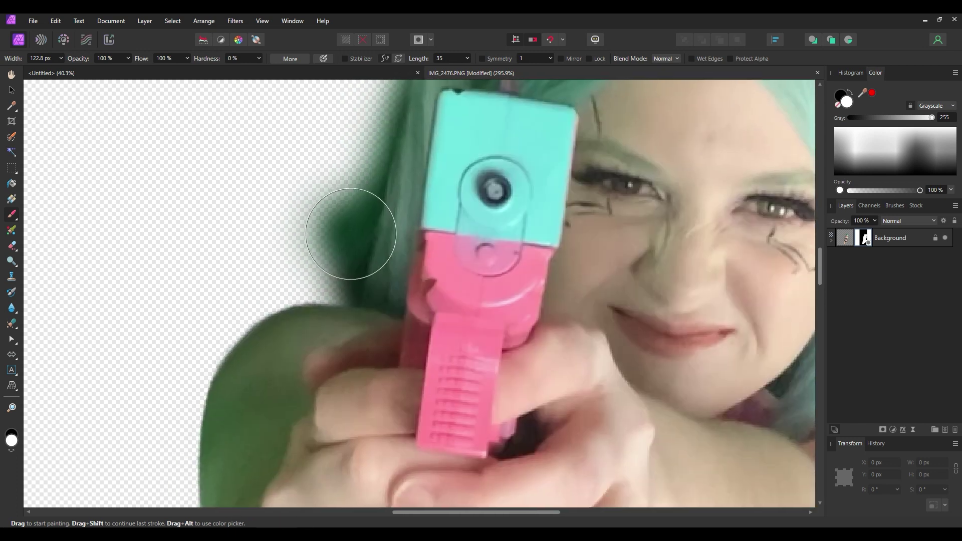
Paint white on the mask around the left-hand headpiece horn and the top of the hair to restore their missing edges.
scroll(354, 264, "down", 1)
scroll(344, 303, "up", 7)
scroll(344, 303, "right", 5)
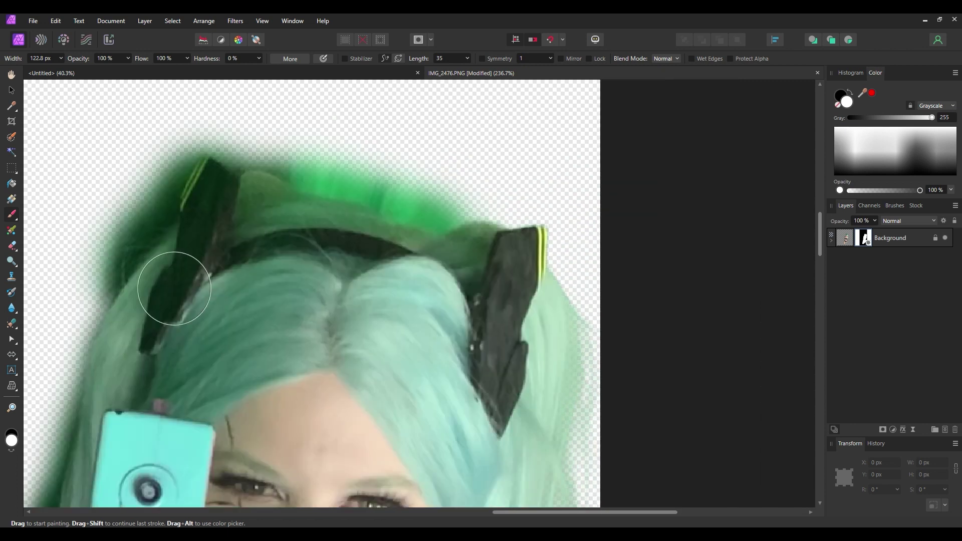
left_click_drag(176, 290, 350, 367)
scroll(333, 384, "up", 2)
scroll(334, 384, "up", 1)
scroll(378, 361, "left", 1)
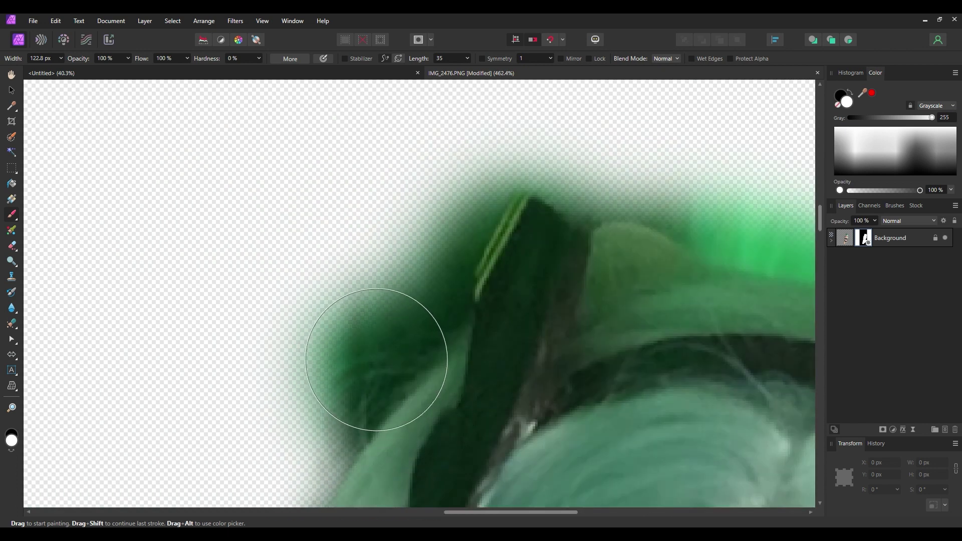
Reduce the brush to 33.5 px and paint black on the mask to remove the green around the left-hand horn and adjoining hair.
scroll(378, 361, "up", 1)
key("[")
key("[")
key("[")
key("[")
key("[")
key("bracketleft")
key("bracketleft")
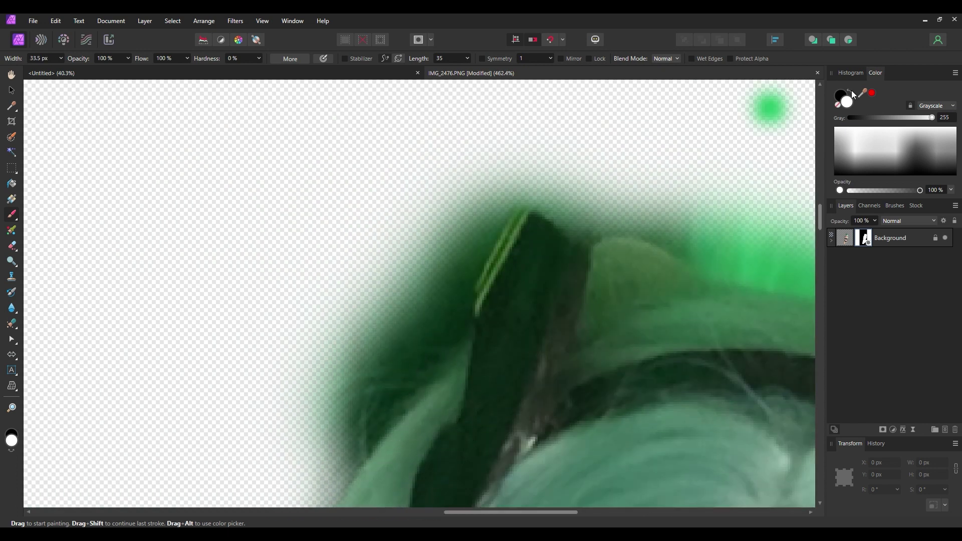
mouse_move(419, 364)
left_mouse_down()
mouse_move(325, 474)
mouse_move(355, 351)
mouse_move(408, 311)
mouse_move(438, 329)
mouse_move(438, 266)
mouse_move(331, 275)
mouse_move(277, 483)
left_mouse_up()
mouse_move(334, 458)
left_mouse_down()
mouse_move(395, 294)
mouse_move(308, 442)
mouse_move(324, 473)
mouse_move(367, 191)
mouse_move(336, 412)
mouse_move(397, 235)
left_mouse_up()
mouse_move(401, 226)
left_mouse_down()
mouse_move(363, 372)
mouse_move(344, 396)
mouse_move(329, 262)
left_mouse_up()
Paint black on the mask along the top of the hair between the headpiece horns to trim the green fringe.
scroll(354, 374, "up", 3)
scroll(354, 374, "right", 2)
mouse_move(355, 374)
left_mouse_down()
mouse_move(423, 248)
mouse_move(649, 306)
mouse_move(378, 213)
left_mouse_up()
left_click_drag(643, 282, 252, 225)
mouse_move(253, 270)
left_mouse_down()
mouse_move(281, 269)
mouse_move(345, 296)
mouse_move(447, 263)
mouse_move(501, 262)
left_mouse_up()
Examine the masked edges of the cutout around the hair, face, arms and torso.
scroll(417, 374, "down", 6)
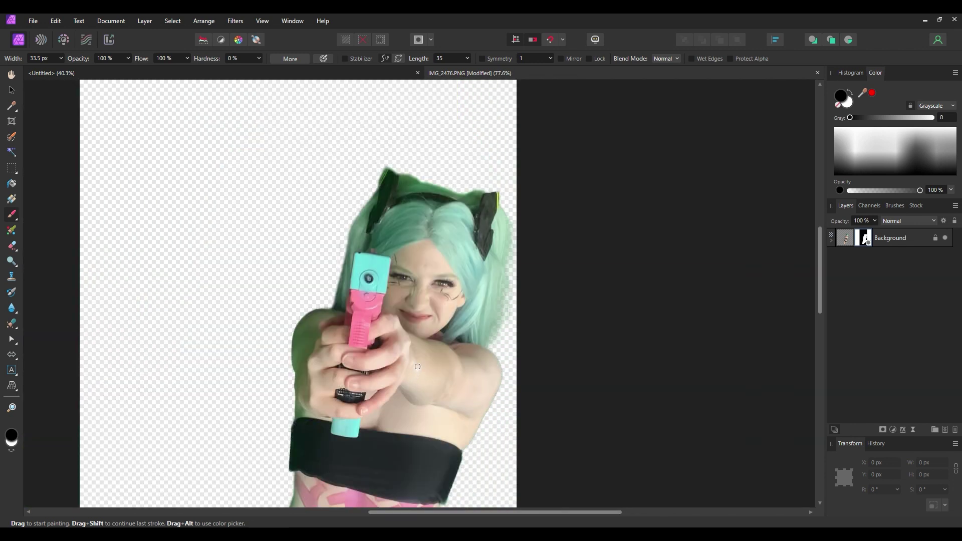
scroll(417, 369, "down", 2)
scroll(397, 317, "up", 4)
scroll(397, 317, "right", 1)
scroll(350, 365, "up", 3)
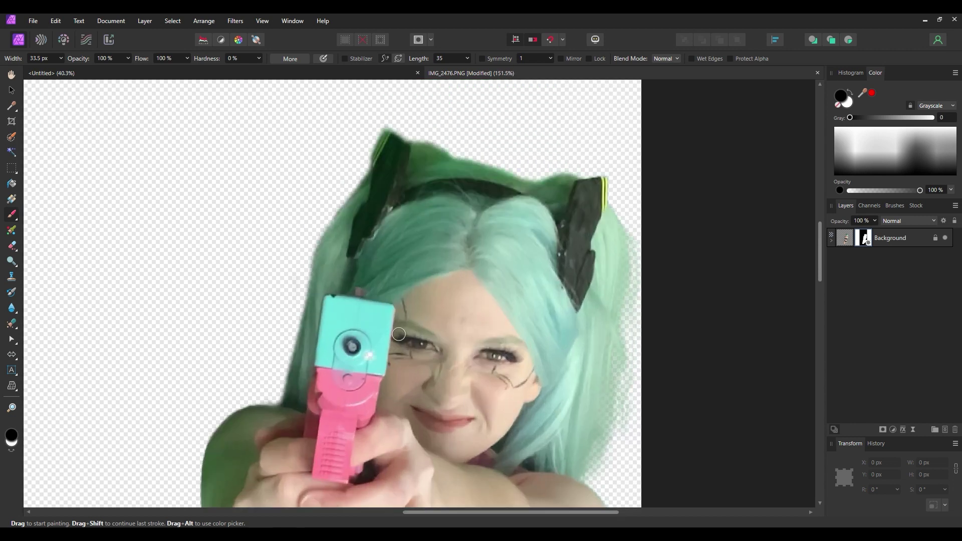
scroll(447, 422, "down", 3)
scroll(448, 423, "down", 5)
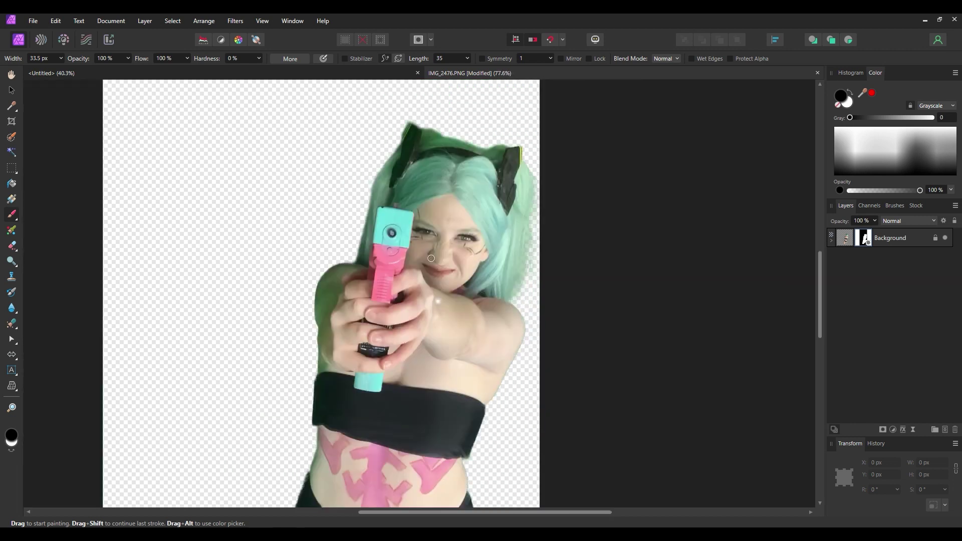
scroll(417, 273, "up", 5)
scroll(417, 274, "up", 2)
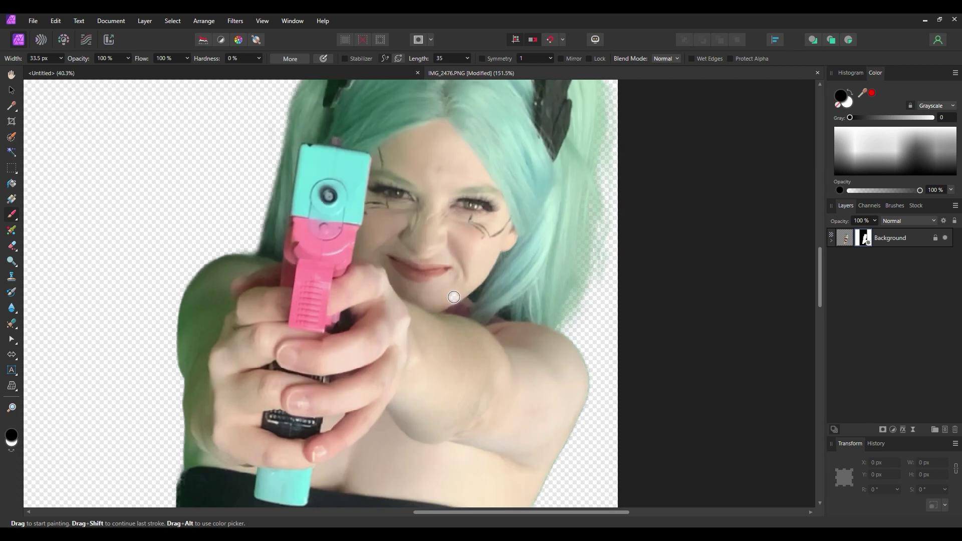
Crop the empty strip below the figure's legs so the canvas measures 1125 x 2219 px.
scroll(417, 273, "down", 5)
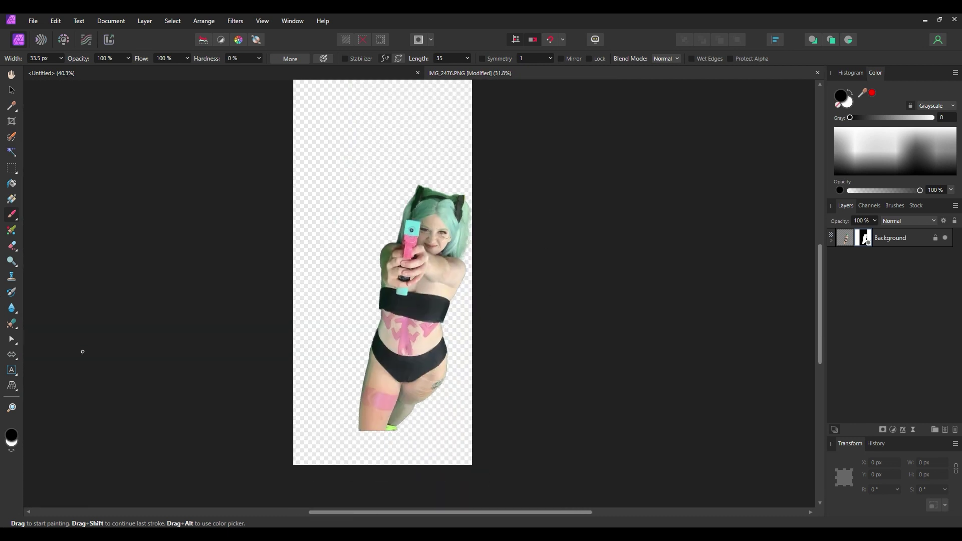
key("c")
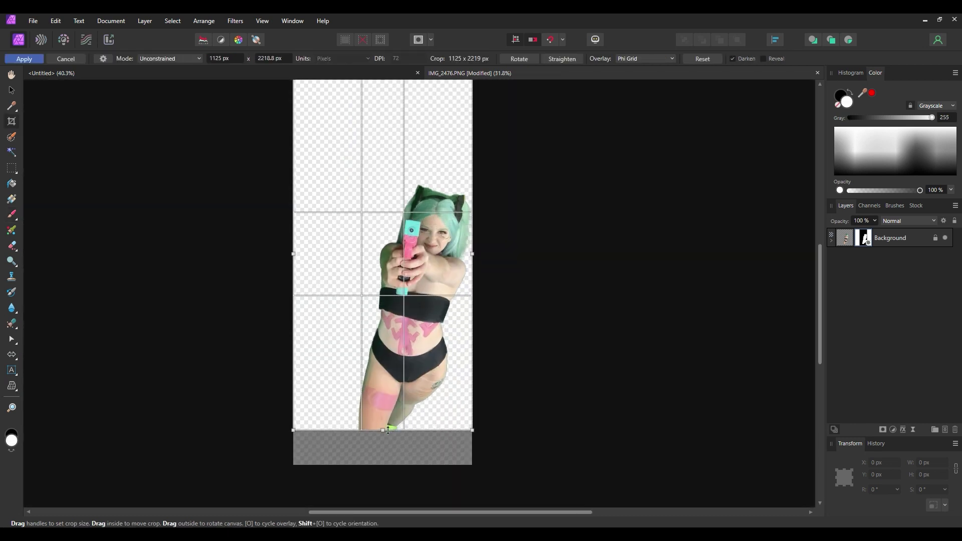
left_click(24, 59)
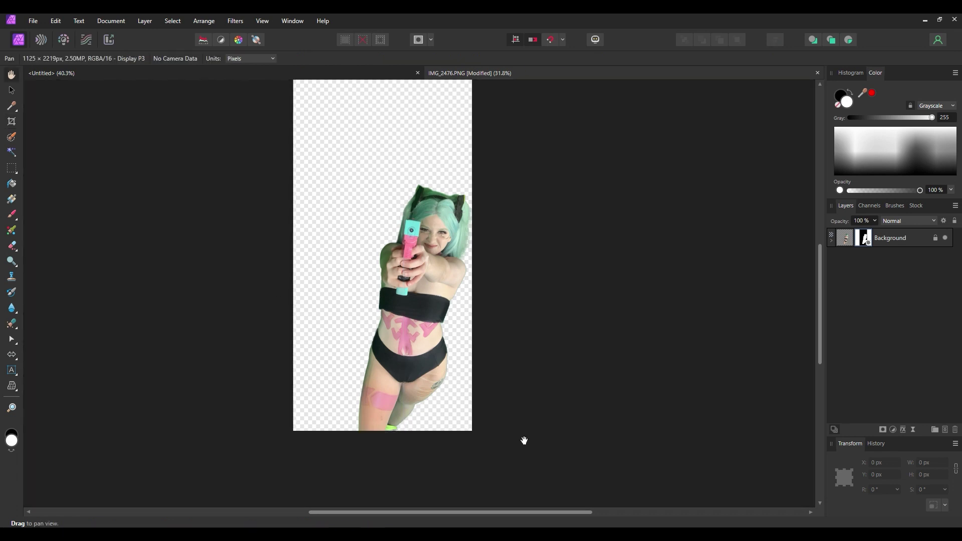
scroll(523, 435, "up", 2)
scroll(522, 435, "down", 1)
left_click_drag(523, 435, 555, 506)
mouse_move(543, 374)
left_mouse_down()
mouse_move(542, 327)
mouse_move(550, 376)
left_mouse_up()
scroll(552, 374, "down", 1)
left_click_drag(592, 328, 567, 333)
scroll(561, 332, "up", 1)
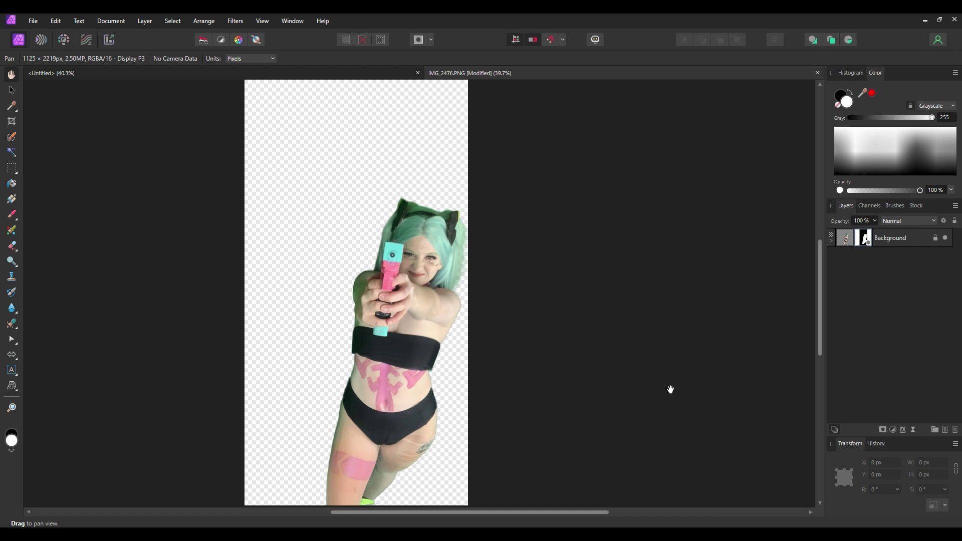
Place the neon city image 054ba3fa62bb8f6c1439700f6ec902d1 in the document and move its layer below the Background layer.
left_click(36, 22)
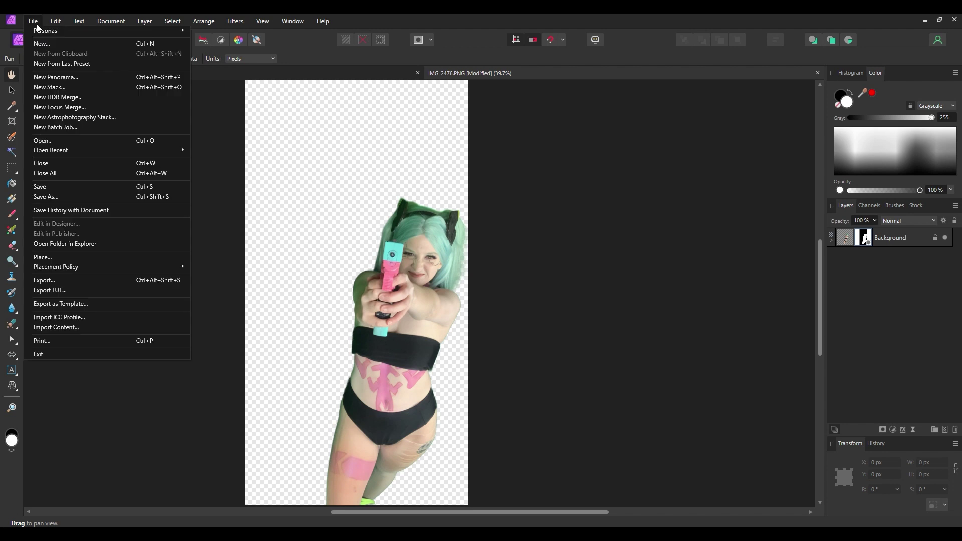
left_click(44, 259)
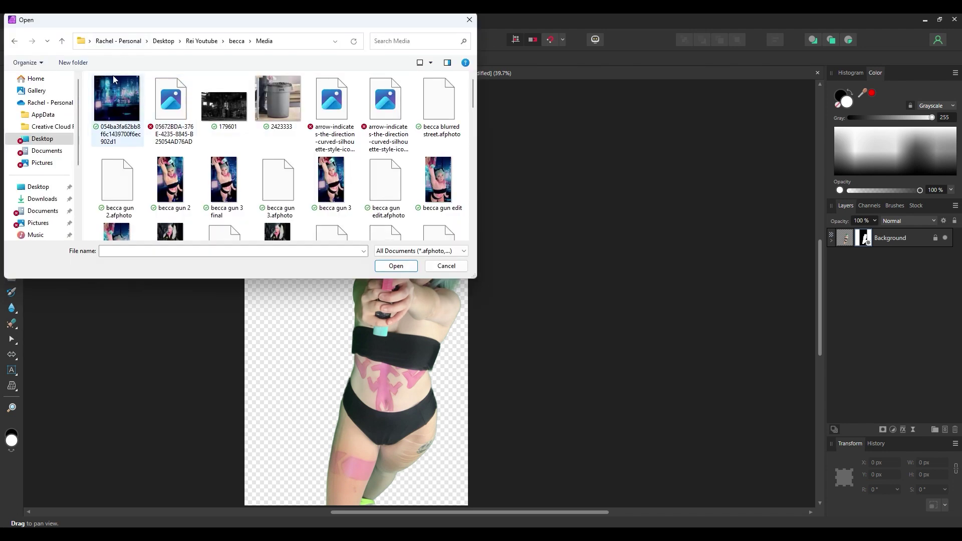
left_click(111, 102)
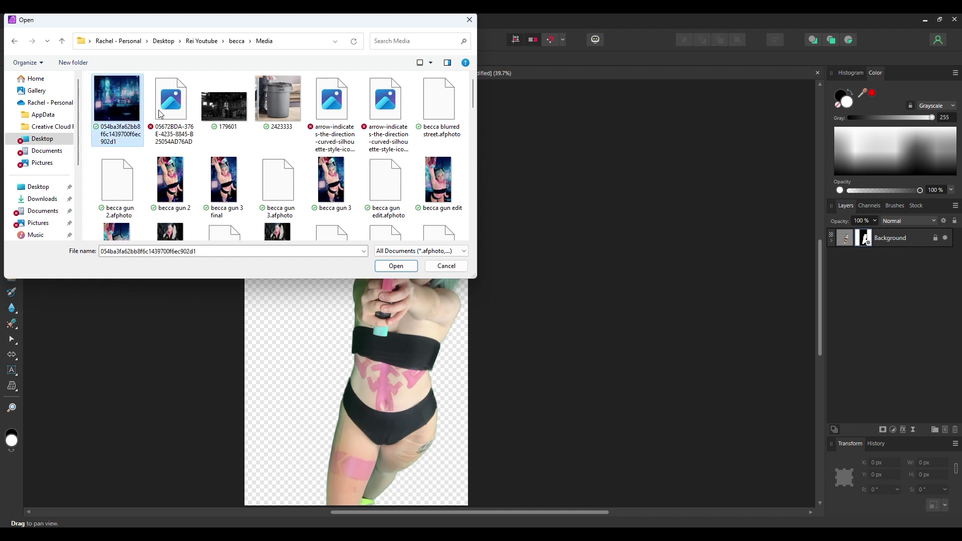
left_click(396, 266)
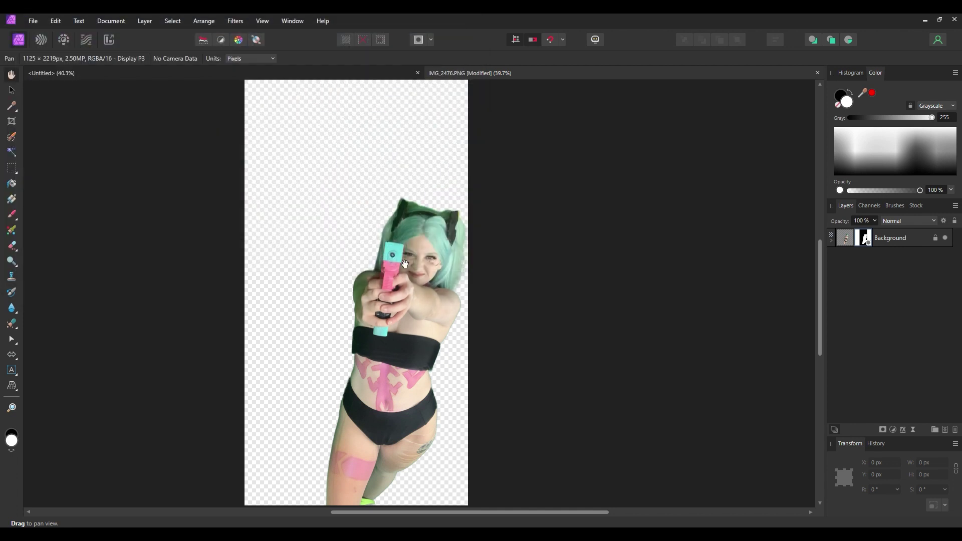
left_click(327, 233)
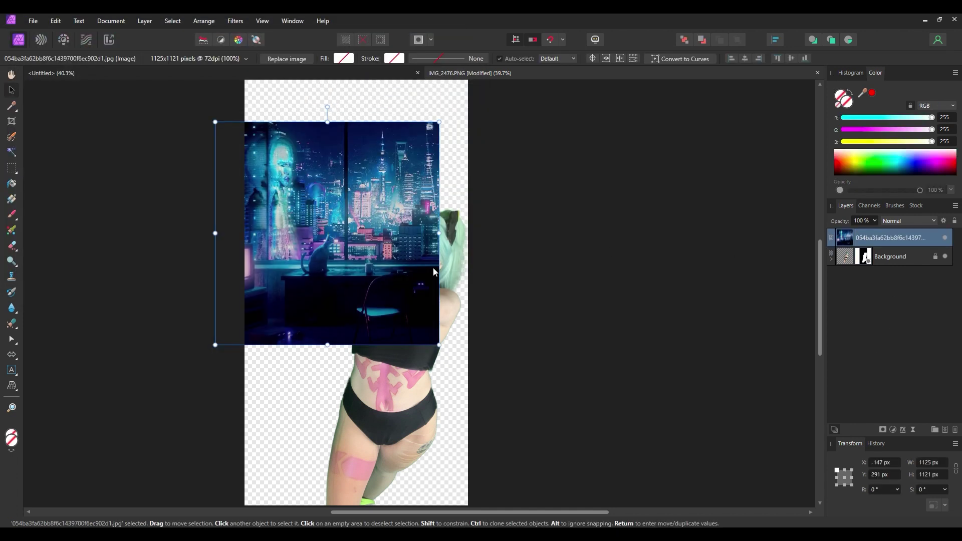
left_click_drag(847, 235, 868, 262)
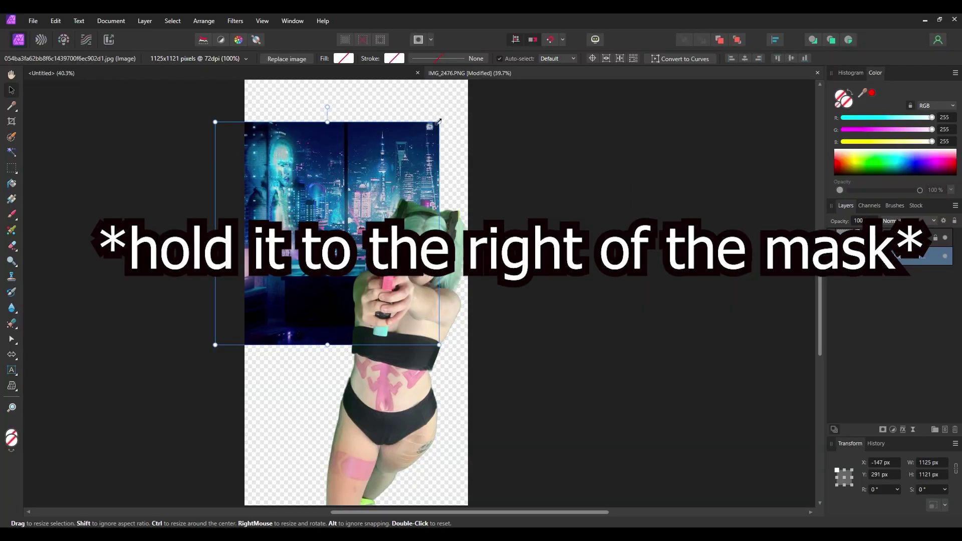
Enlarge the city image to about 2219 x 2211 px and reposition it behind the figure.
left_click_drag(439, 122, 510, 100)
left_click_drag(484, 345, 504, 365)
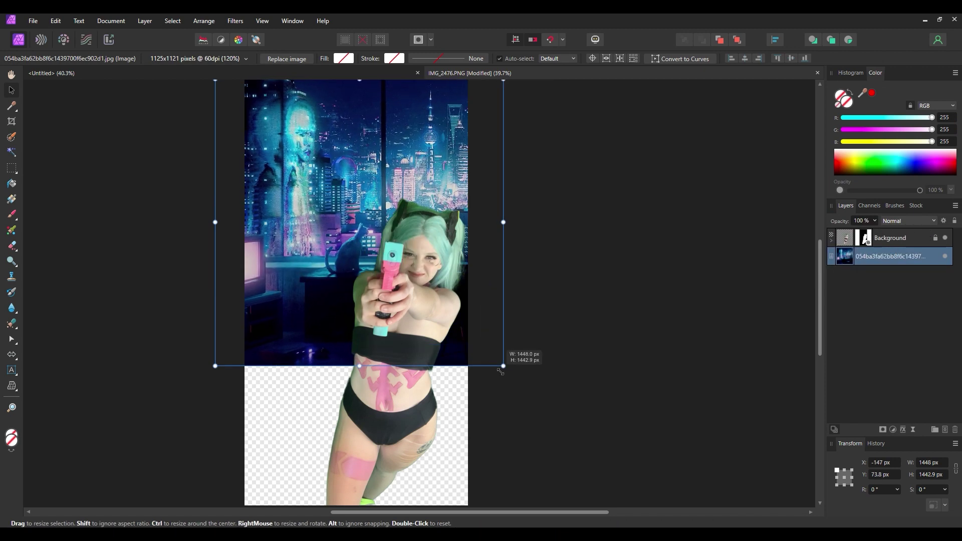
left_click_drag(333, 410, 320, 505)
left_click_drag(489, 177, 574, 90)
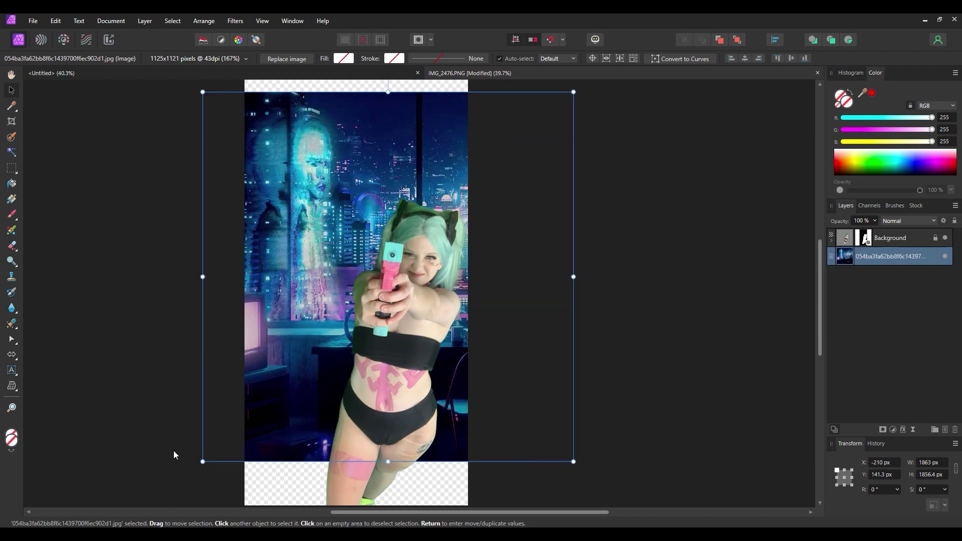
left_click_drag(209, 463, 131, 525)
left_click_drag(305, 266, 401, 240)
Enlarge the city image further to about 2532 x 2523 px and position it to cover the whole canvas.
scroll(401, 239, "down", 3)
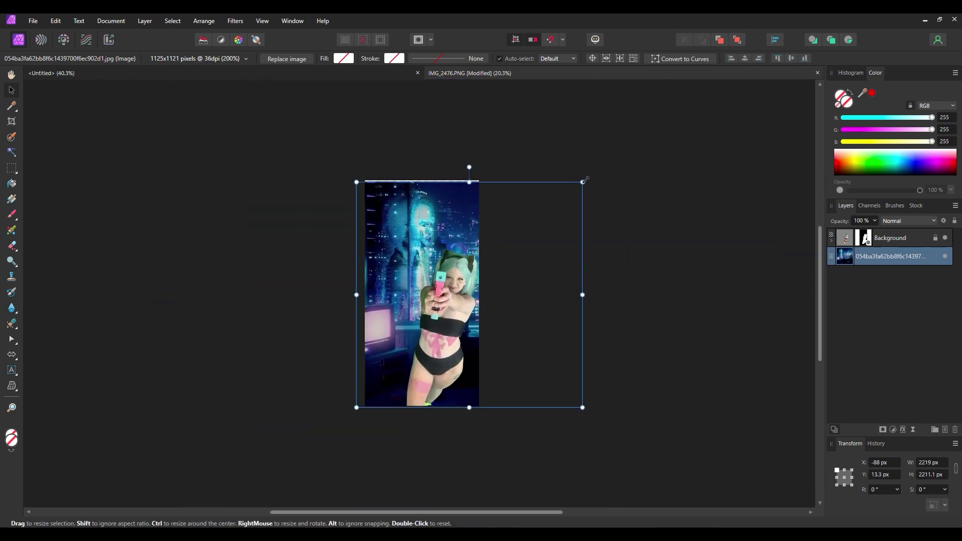
left_click_drag(583, 180, 591, 172)
scroll(341, 329, "up", 4)
left_click_drag(185, 473, 161, 496)
left_click_drag(290, 332, 290, 303)
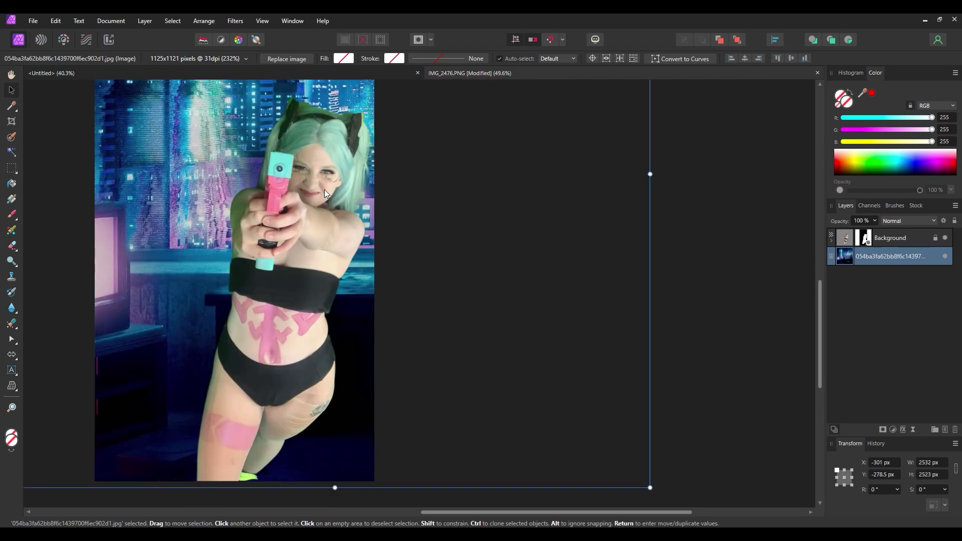
scroll(318, 189, "down", 2)
left_click_drag(314, 196, 373, 297)
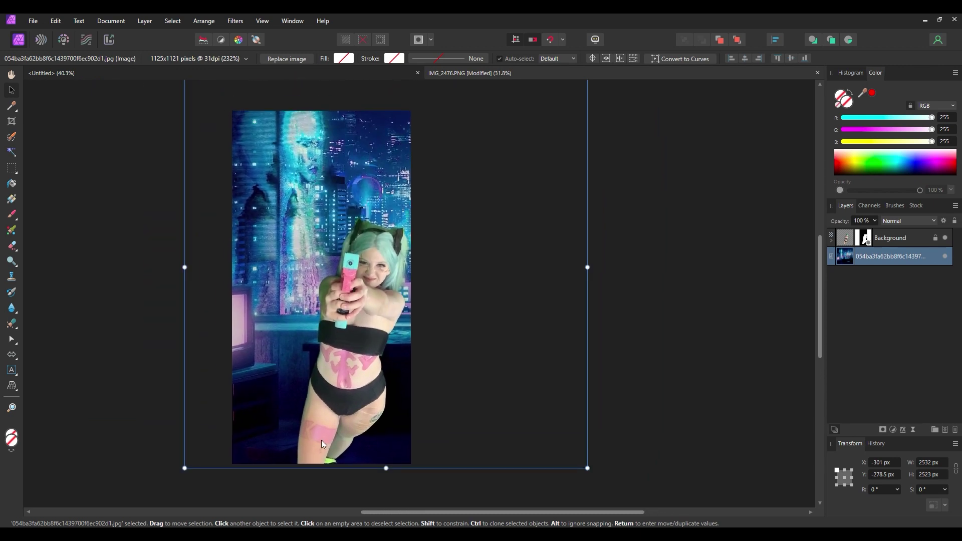
scroll(322, 331, "up", 6)
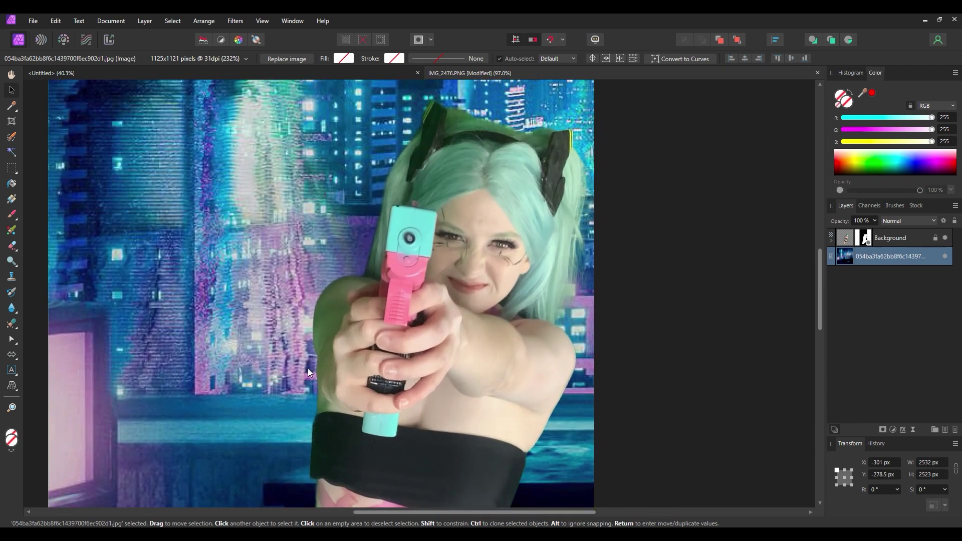
Examine the composite up close around the hair, arms, torso and legs, including how the figure sits against the city background.
scroll(305, 308, "up", 3)
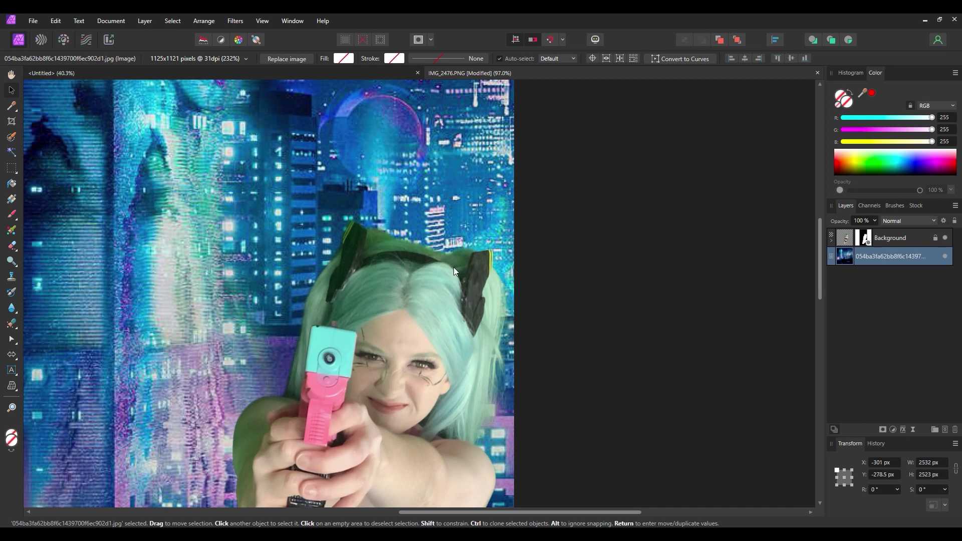
scroll(333, 185, "down", 4)
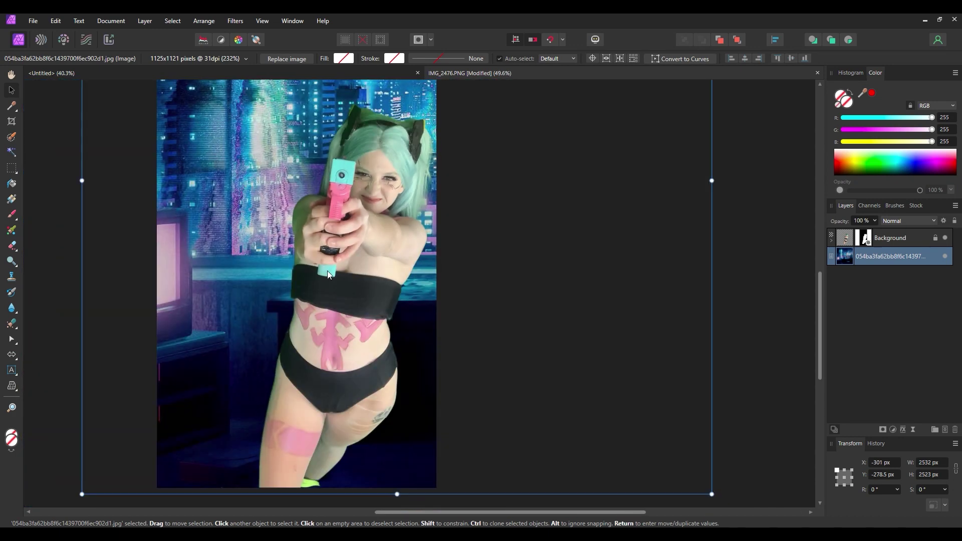
left_click_drag(327, 271, 369, 447)
scroll(332, 203, "down", 3)
left_click_drag(325, 309, 375, 321)
scroll(375, 321, "up", 1)
scroll(375, 322, "up", 1)
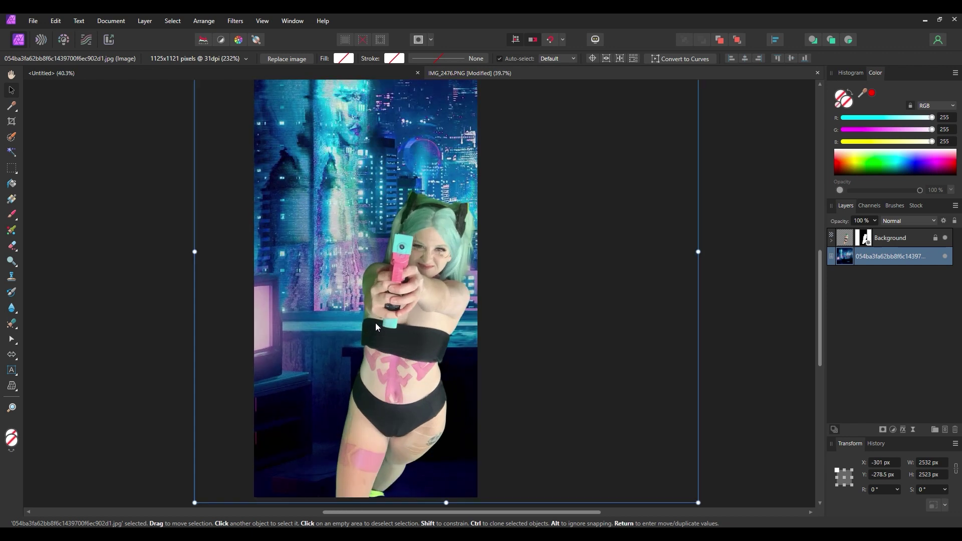
scroll(376, 323, "down", 1)
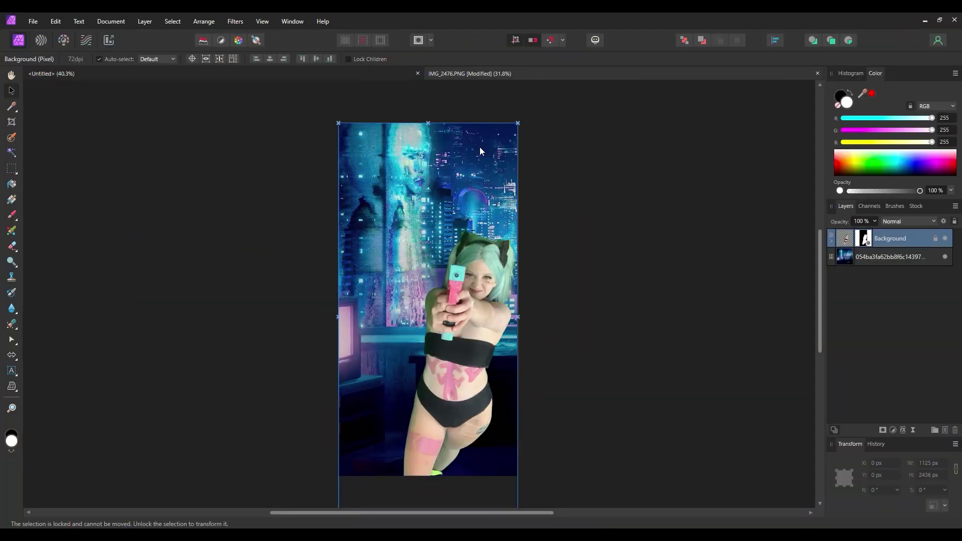
Deselect the layers and add a Selective Color adjustment on top of the stack.
left_click(580, 226)
left_click(163, 425)
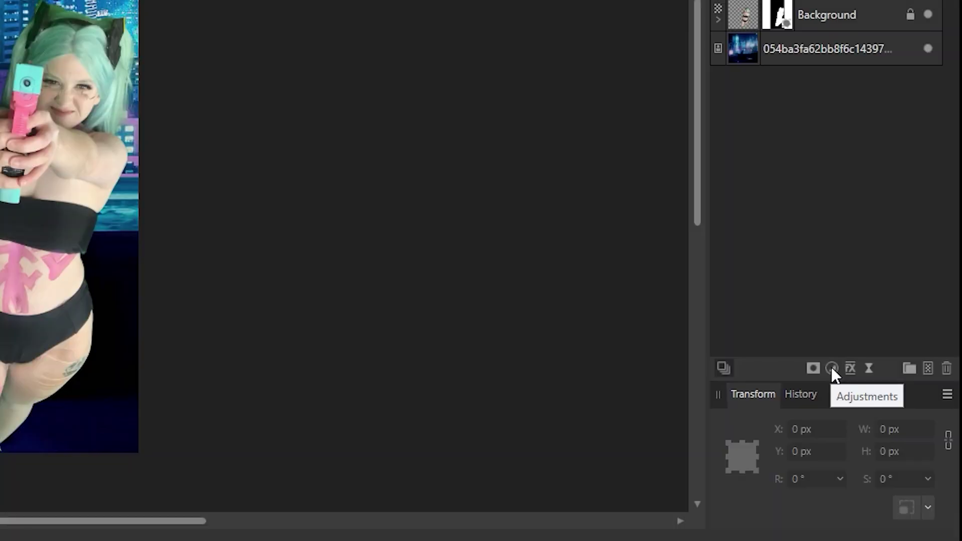
left_click(832, 369)
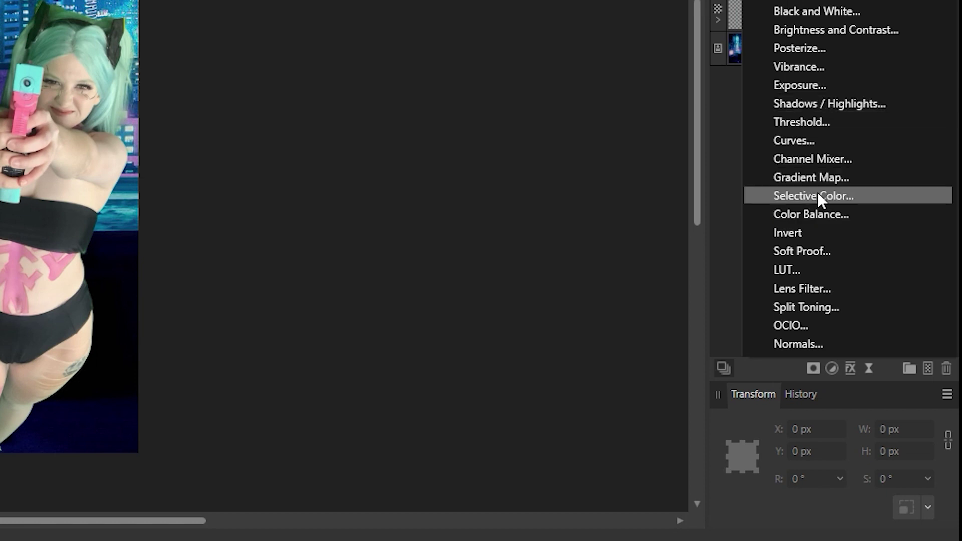
left_click(817, 195)
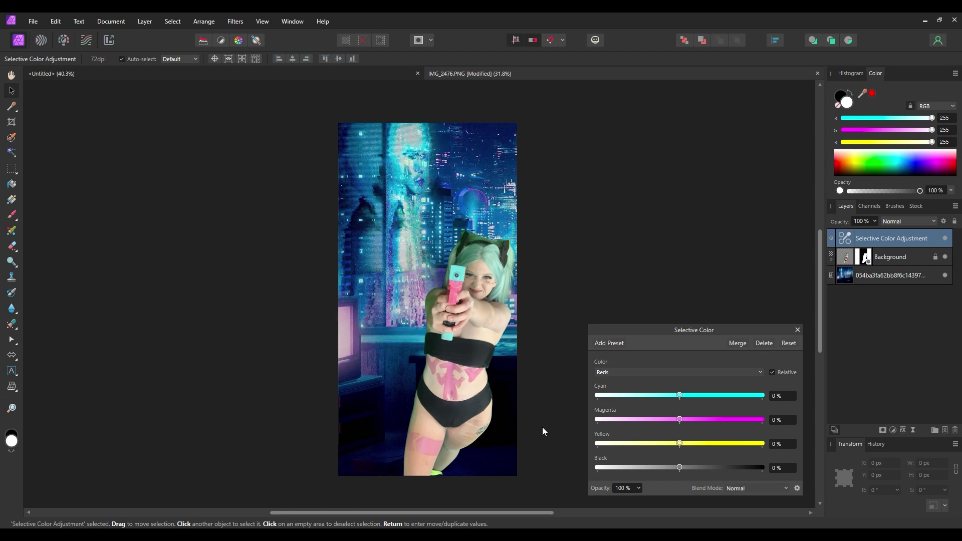
Try shifting Cyan and Magenta for the Reds in Selective Color, with Magenta at 100 % and -100 %, and return both to 0 %.
left_click_drag(681, 396, 755, 404)
left_click_drag(679, 405, 681, 403)
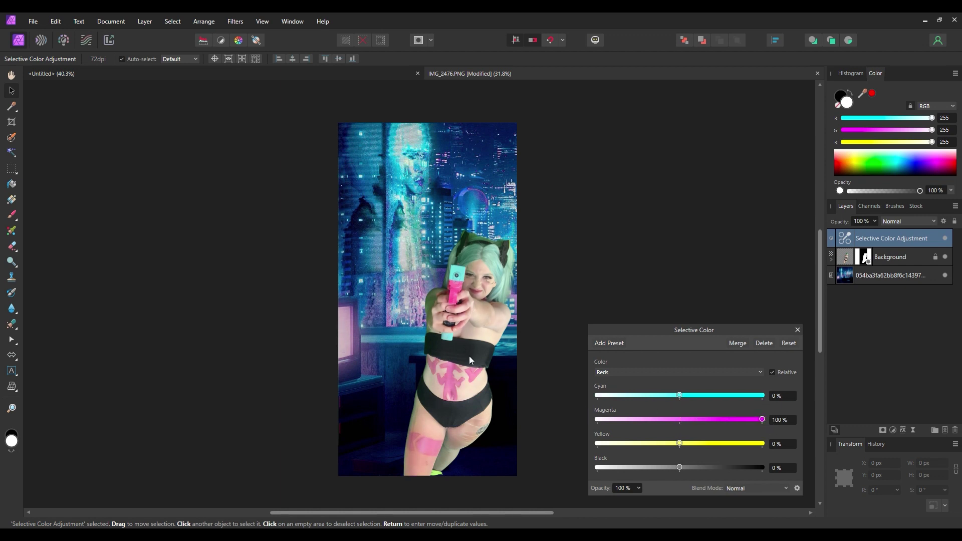
left_click_drag(765, 422, 546, 425)
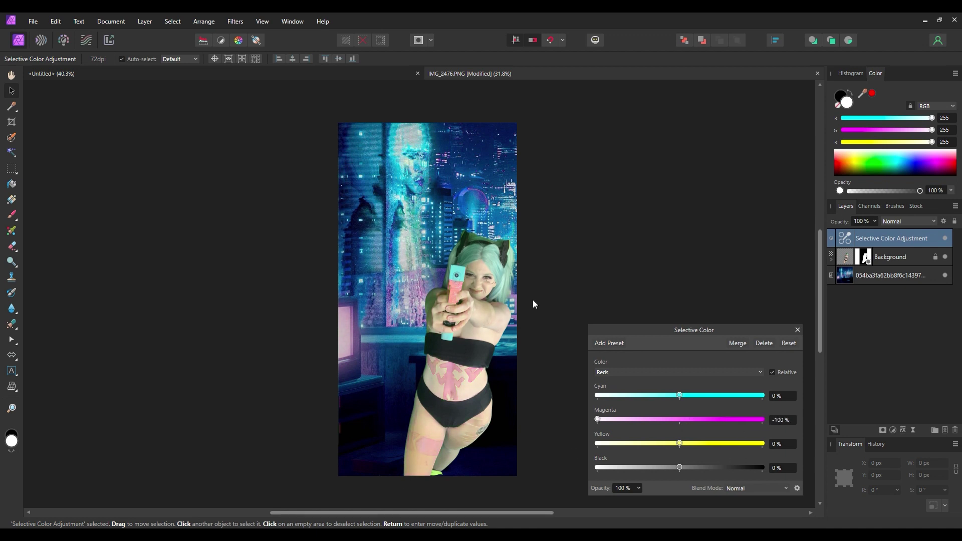
left_click_drag(681, 427, 577, 427)
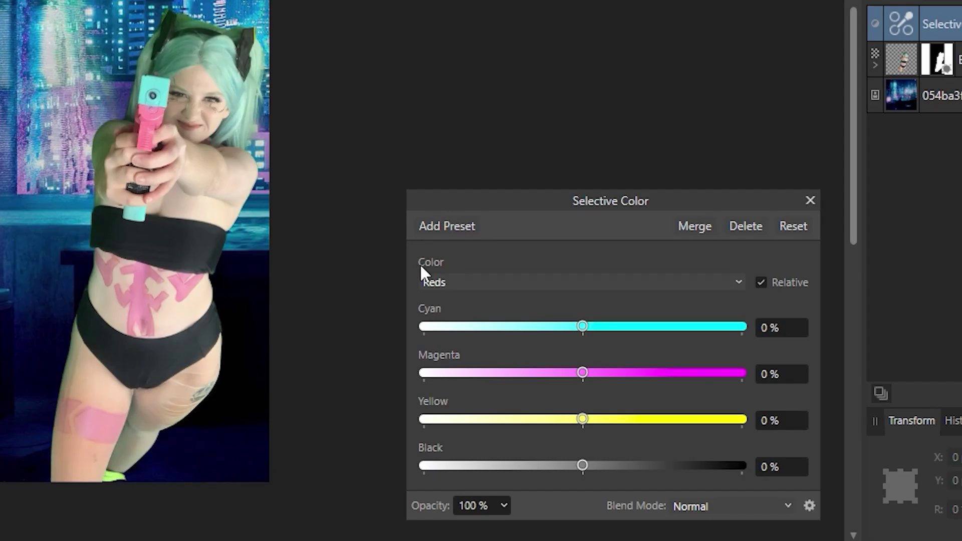
Target the Greens in the Selective Color adjustment and set their Cyan to -74 %.
left_click(446, 273)
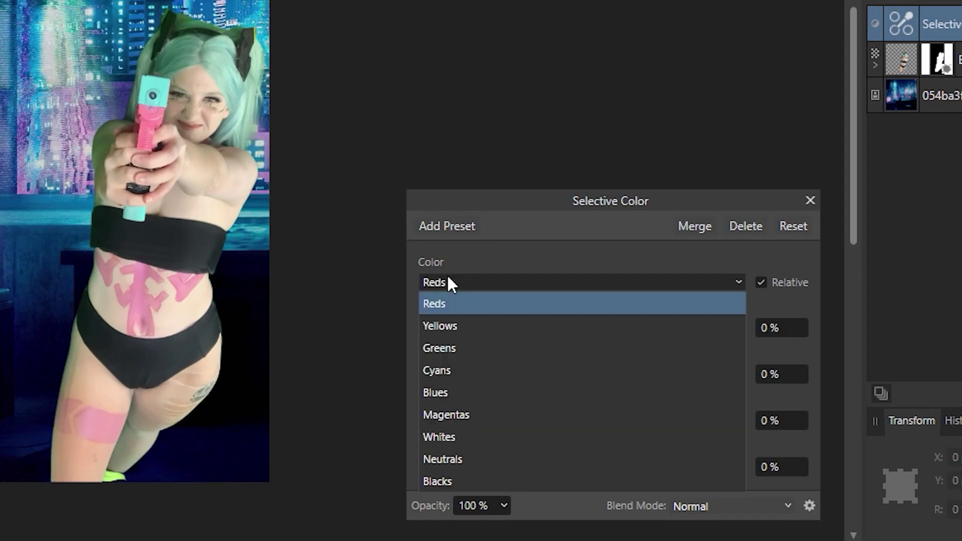
left_click(435, 351)
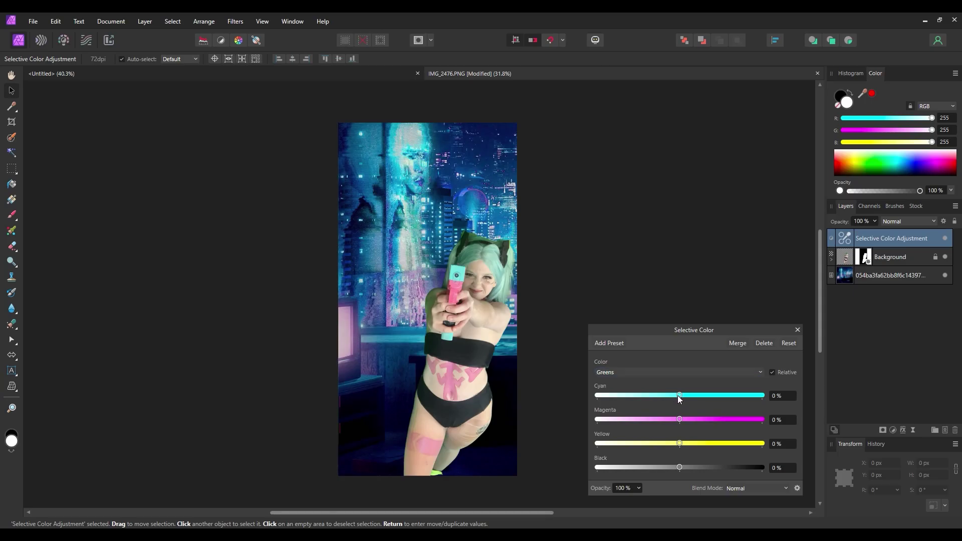
mouse_move(582, 326)
left_mouse_down()
mouse_move(746, 325)
mouse_move(590, 326)
left_mouse_up()
left_click_drag(661, 392, 702, 395)
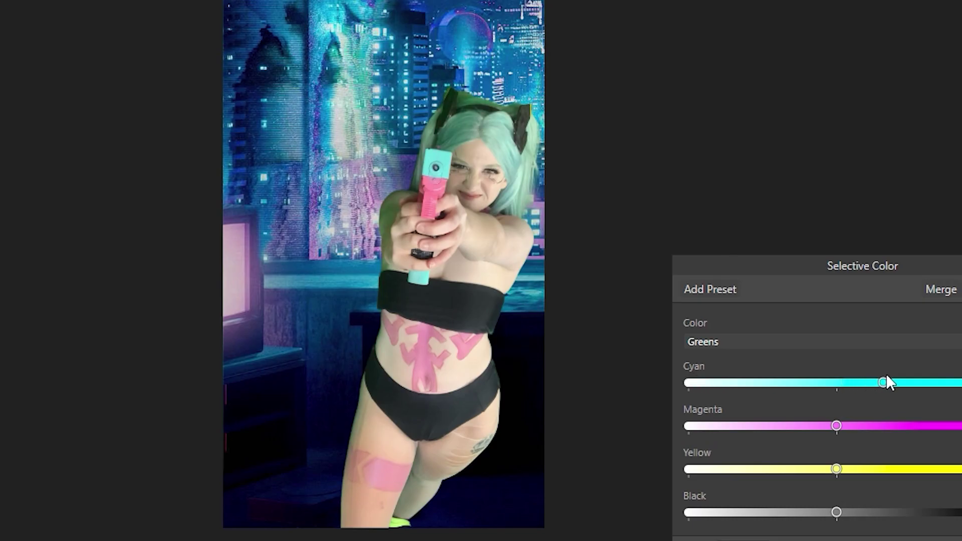
left_click_drag(960, 383, 799, 383)
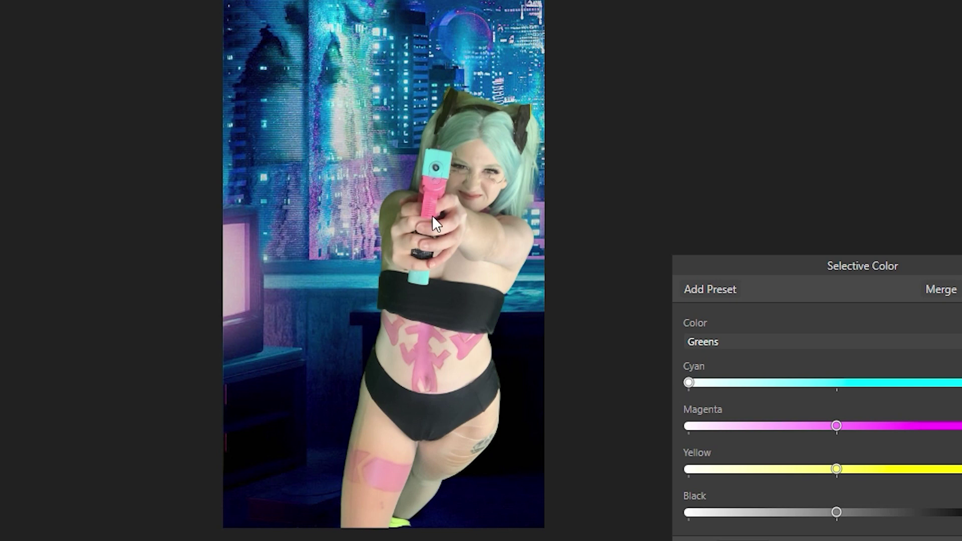
left_click_drag(690, 383, 960, 383)
left_click_drag(939, 383, 674, 385)
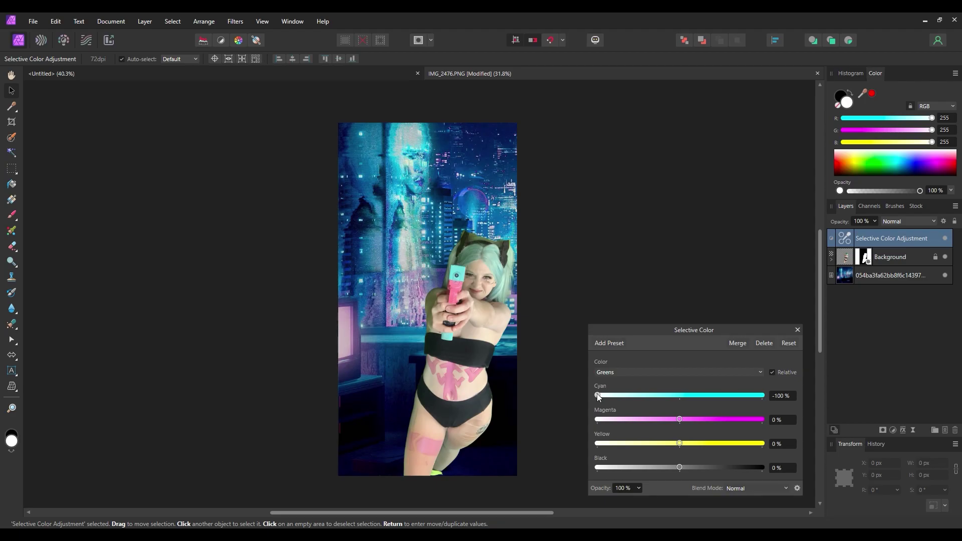
mouse_move(598, 396)
left_mouse_down()
mouse_move(613, 396)
mouse_move(594, 398)
left_mouse_up()
left_click_drag(596, 396, 619, 398)
Set the Greens' Magenta to 43 %, adjust their Yellow, and close the Selective Color settings.
left_click_drag(680, 419, 742, 423)
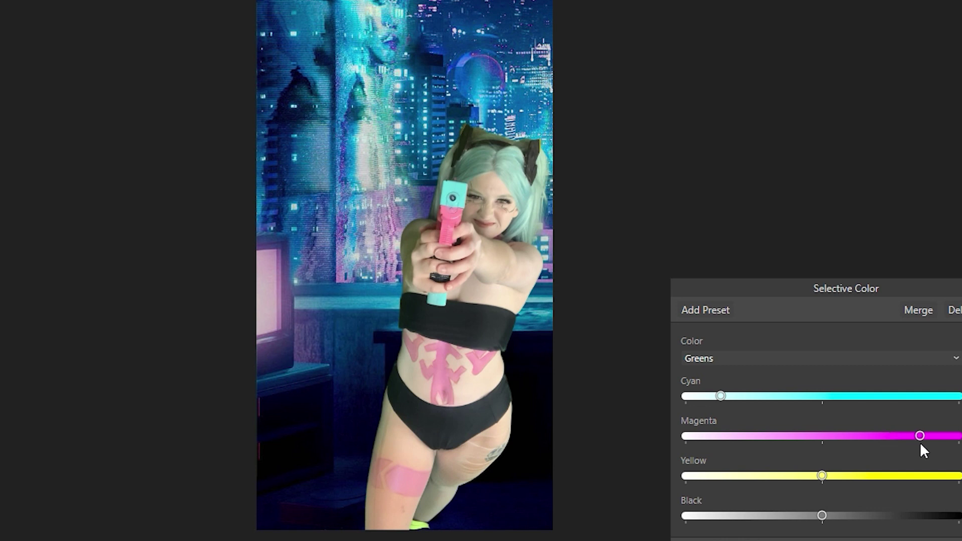
left_click_drag(921, 444, 855, 451)
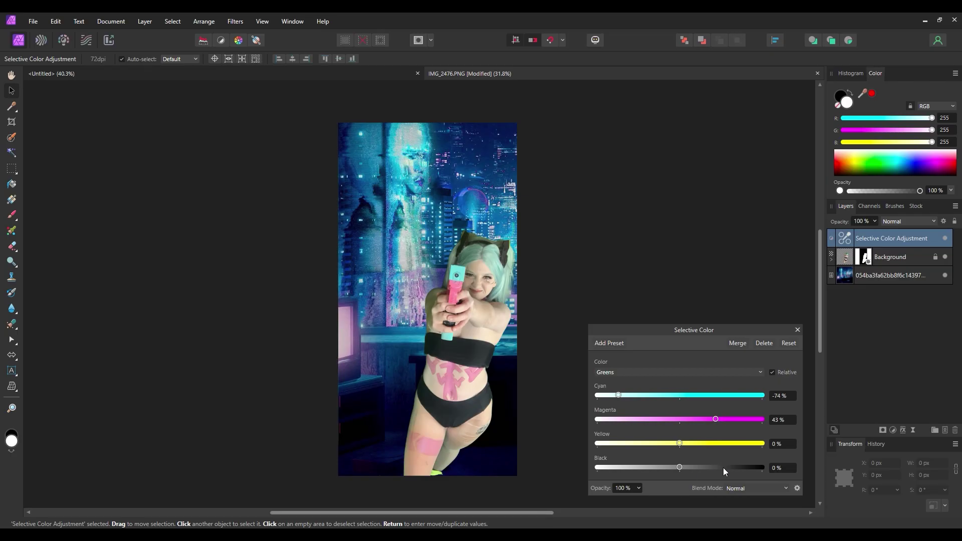
left_click_drag(680, 443, 733, 446)
left_click_drag(620, 445, 646, 446)
key("Tab")
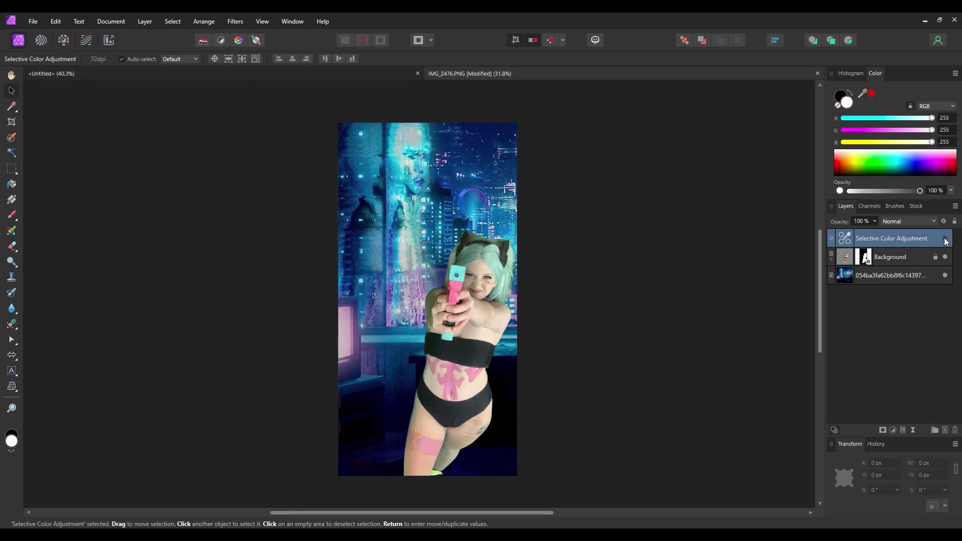
Add a Curves adjustment above the Selective Color adjustment.
scroll(486, 316, "up", 3)
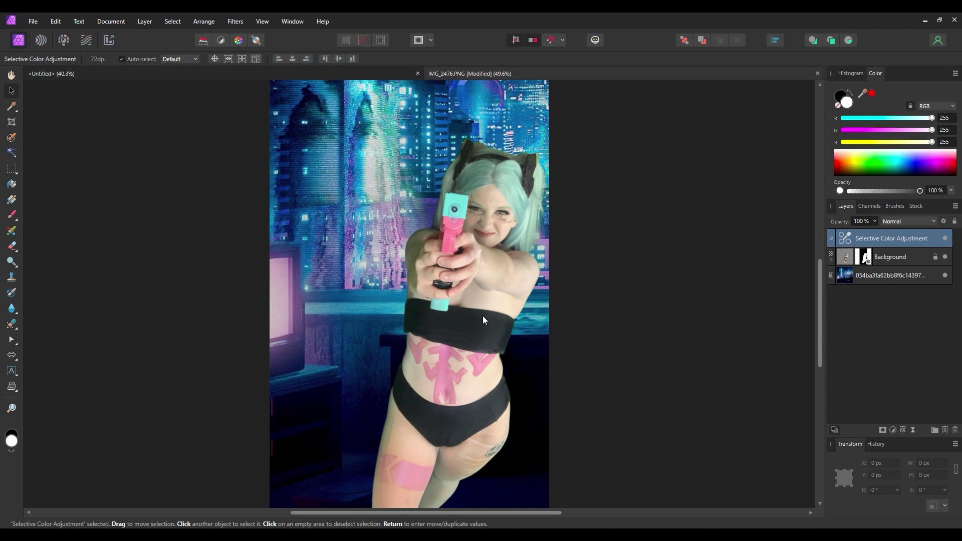
scroll(482, 316, "down", 1)
scroll(702, 341, "up", 1)
left_click(893, 431)
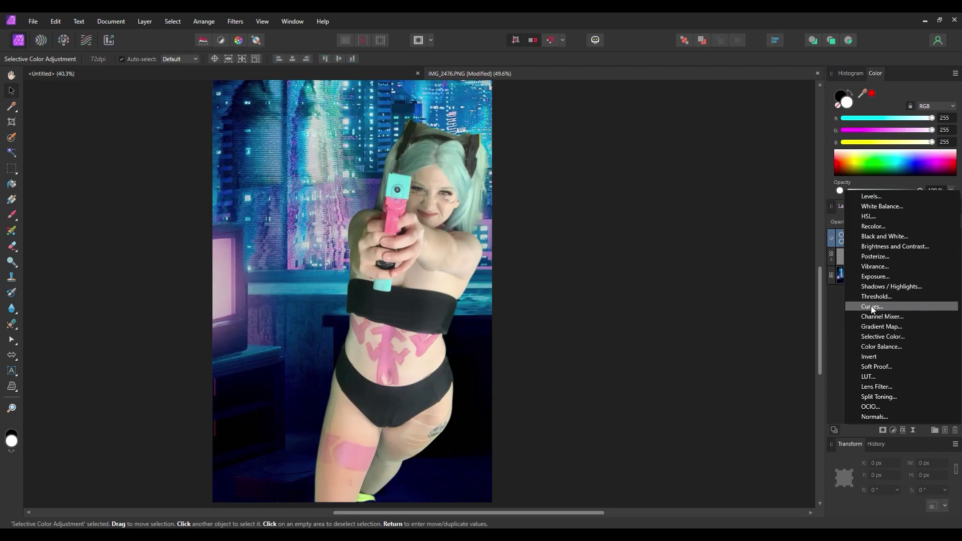
left_click(871, 306)
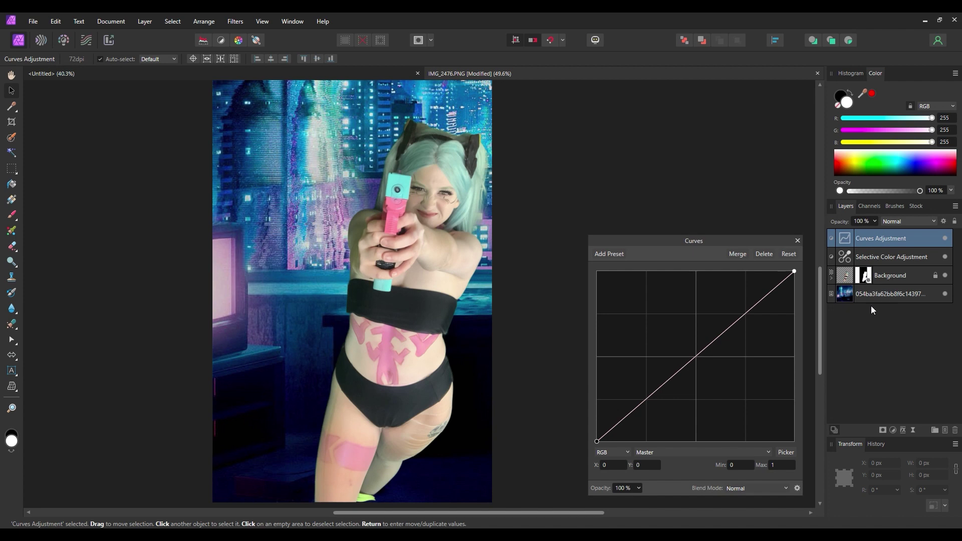
Shape a gentle S-curve with a midtone point, a highlight point at about 0.757, 0.779 and a shadow point at about 0.252, 0.205.
left_click(697, 357)
left_click(647, 400)
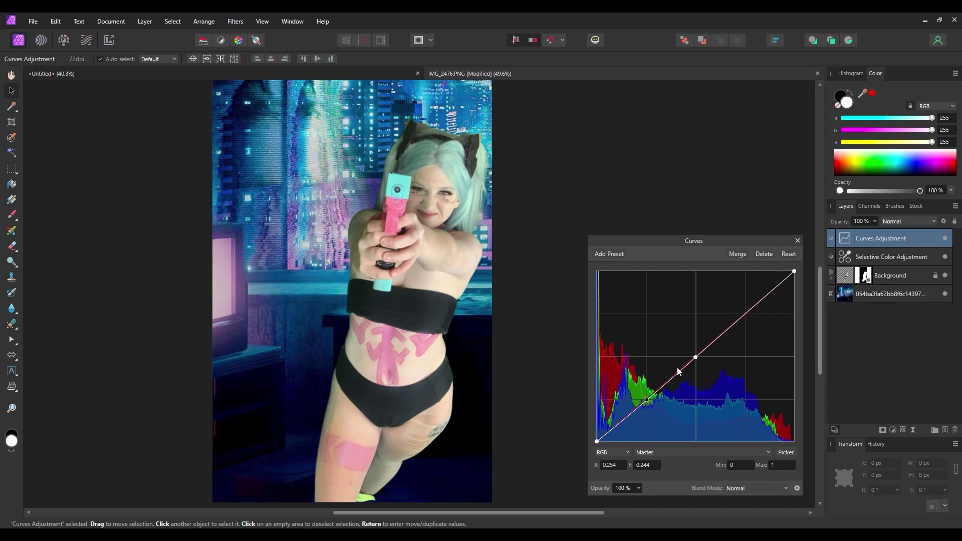
left_click(747, 314)
left_click_drag(747, 318, 748, 310)
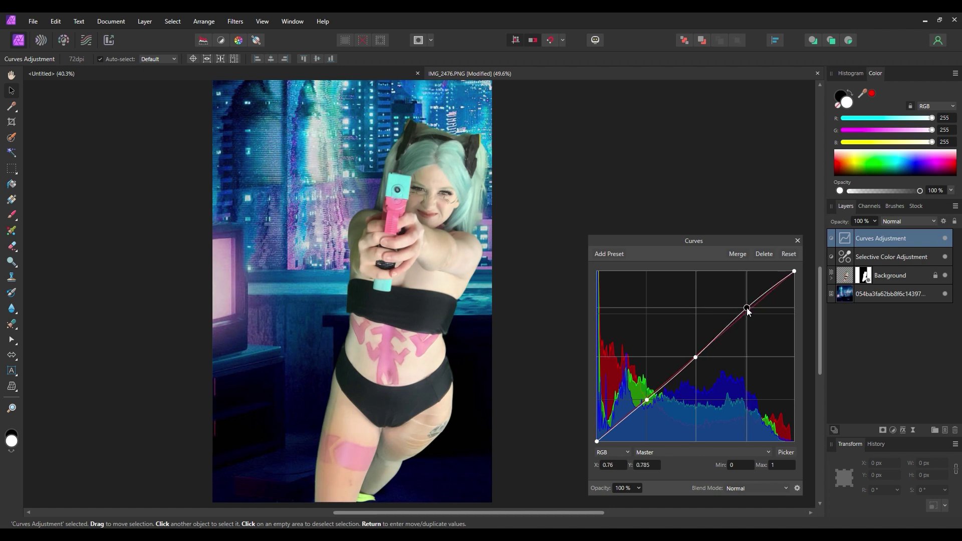
left_click_drag(749, 311, 748, 312)
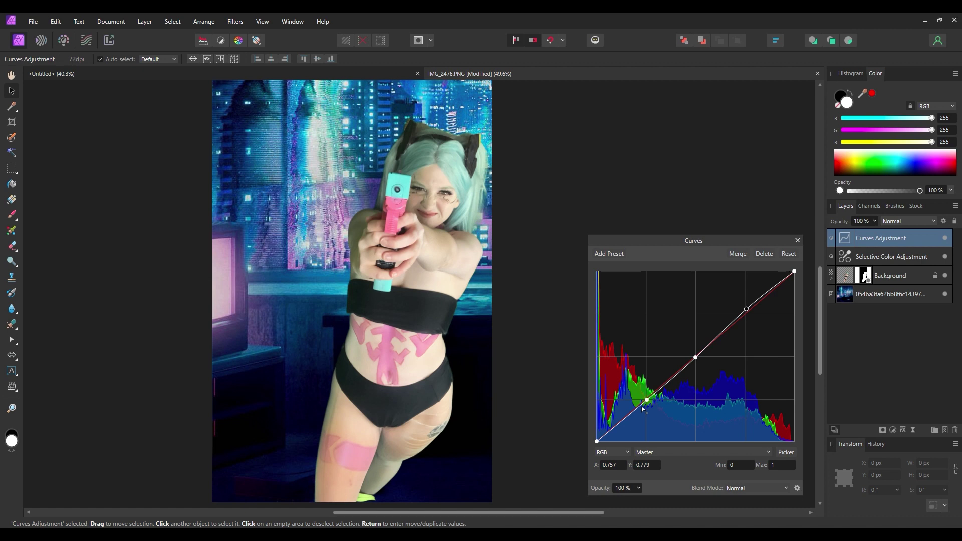
left_click_drag(647, 400, 648, 410)
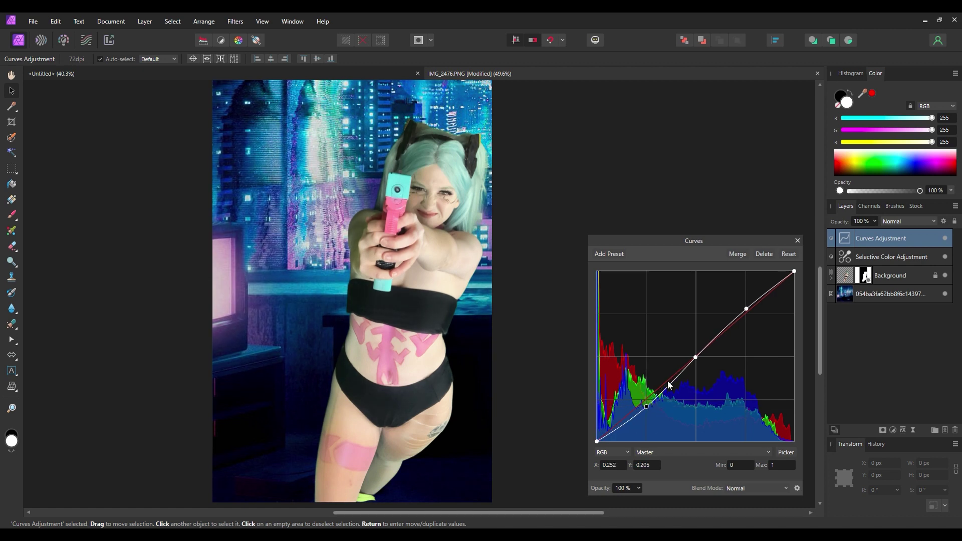
Compare the image with the Curves adjustment hidden and shown.
left_click(946, 238)
left_click(947, 239)
left_click(946, 239)
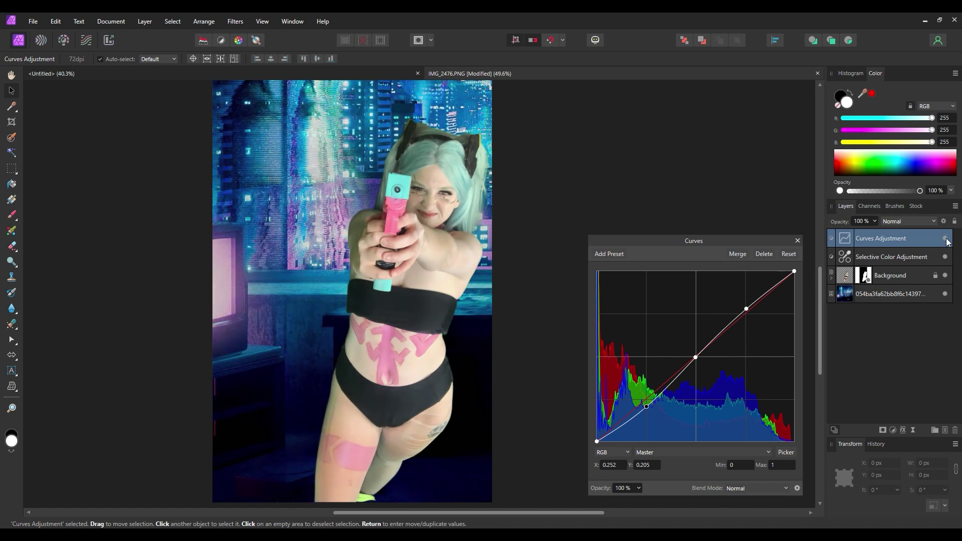
left_click(946, 239)
left_click(946, 239)
left_click(946, 239)
left_click(946, 239)
left_click(946, 239)
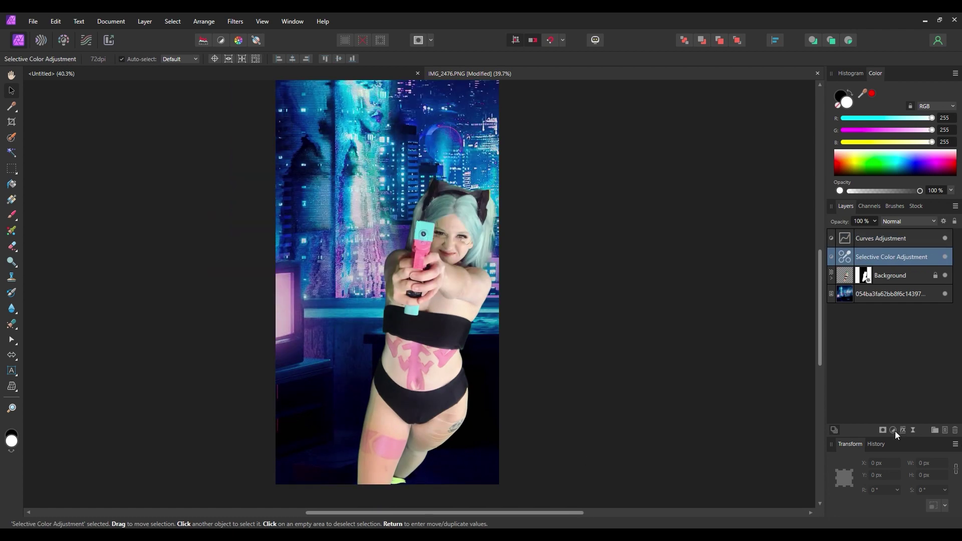
Add a Gradient Map adjustment above Selective Color with the Soft Light blend mode and delete its green middle stop.
left_click(894, 431)
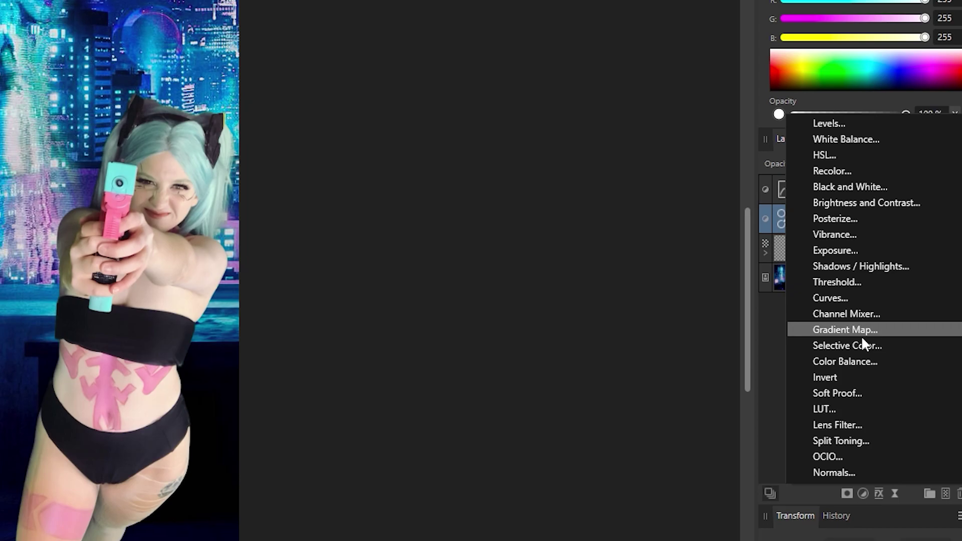
left_click(858, 329)
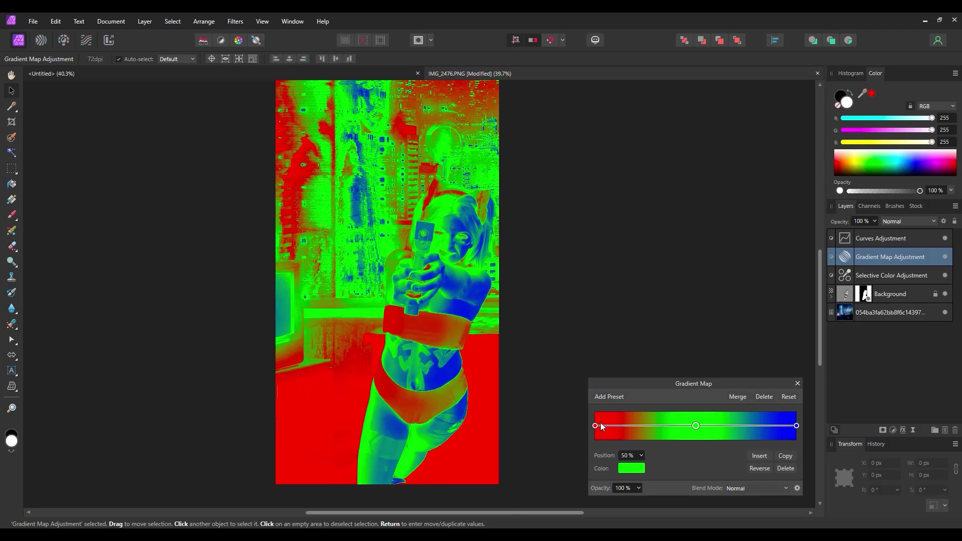
left_click(747, 489)
scroll(744, 350, "down", 4)
left_click(743, 305)
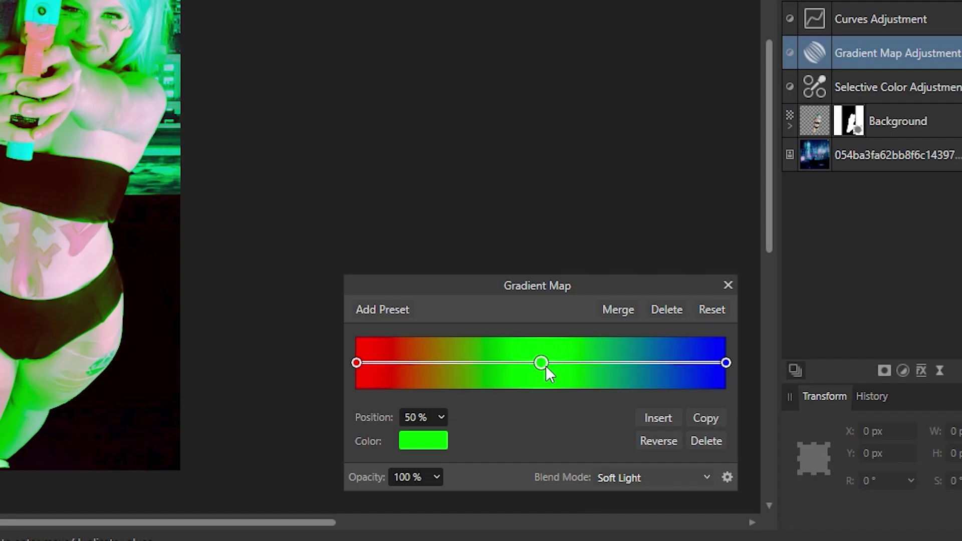
left_click(707, 441)
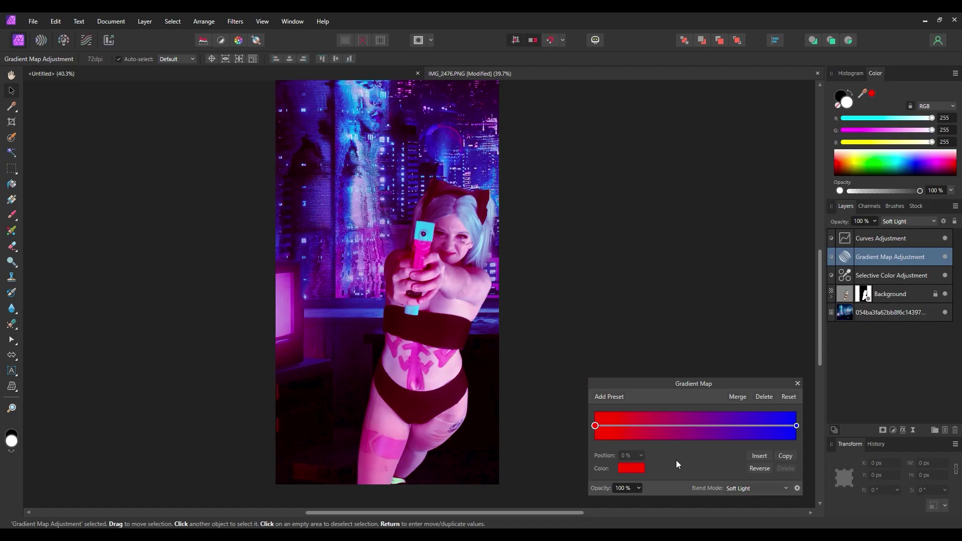
Lower the Gradient Map's opacity to 14 % and move its layer above the Curves adjustment.
left_click(638, 488)
left_click_drag(640, 501, 577, 503)
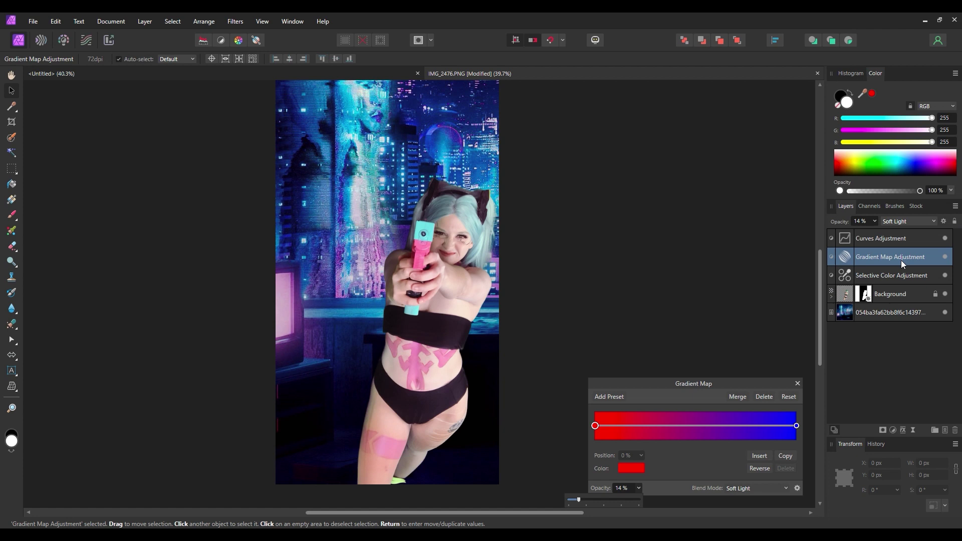
left_click_drag(901, 260, 948, 240)
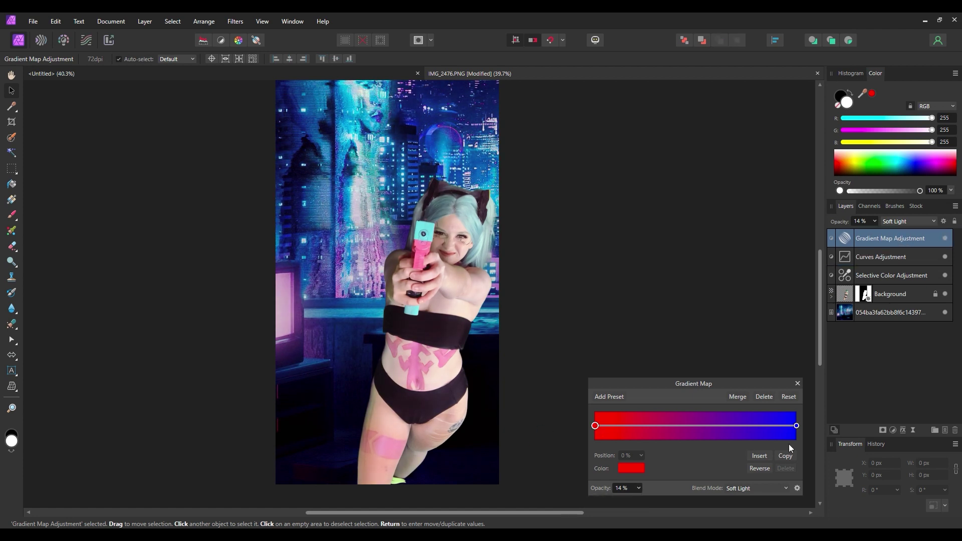
Change the Gradient Map's blue end stop at 100 % to a bright cyan.
left_click(631, 468)
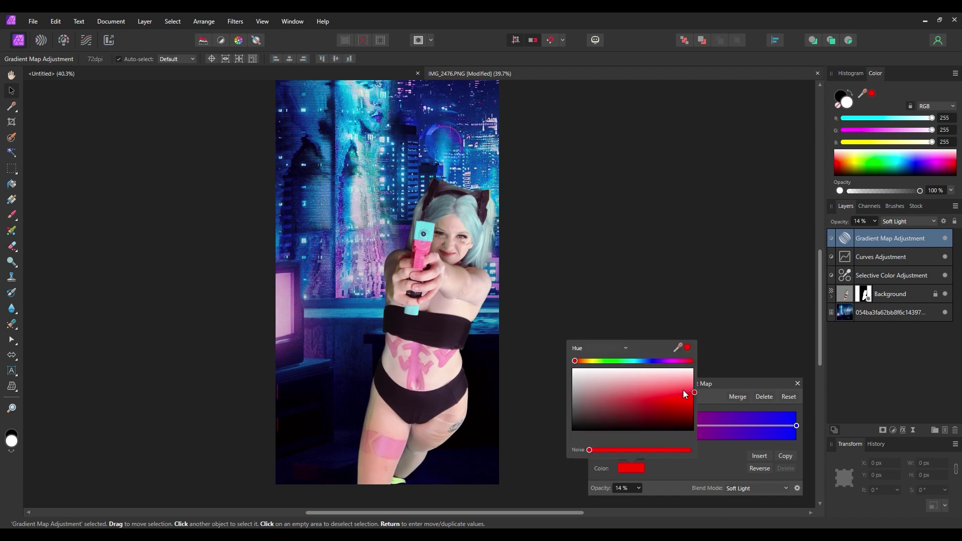
left_click(563, 390)
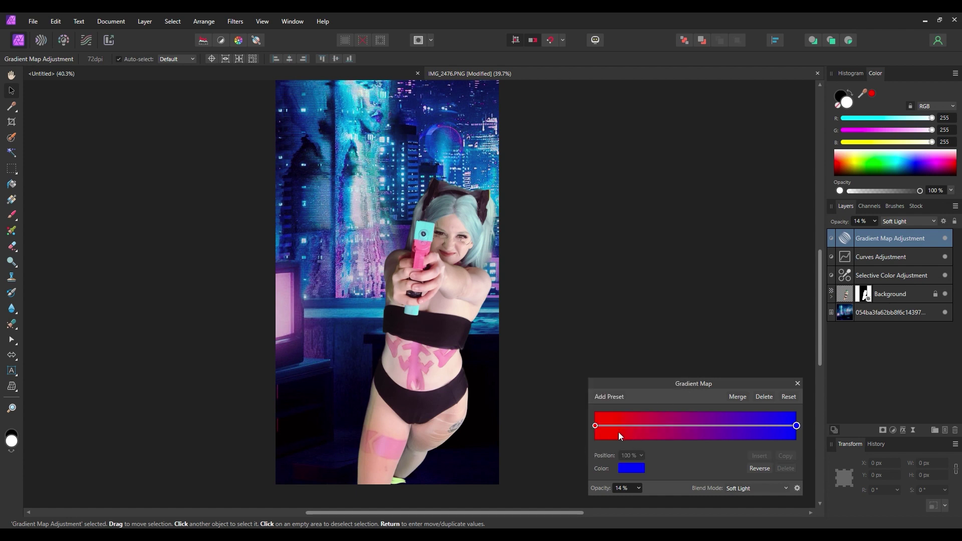
left_click(632, 468)
left_click(670, 361)
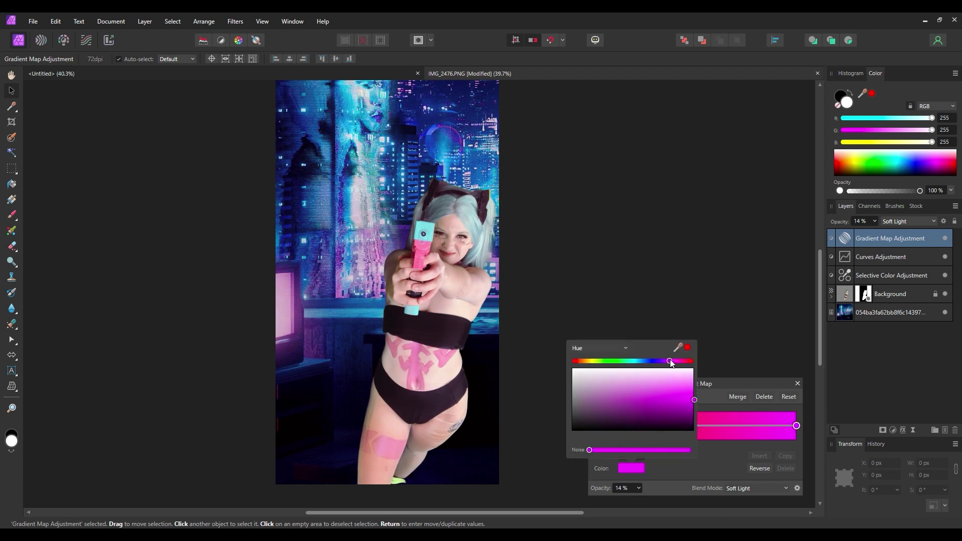
left_click_drag(671, 362, 636, 362)
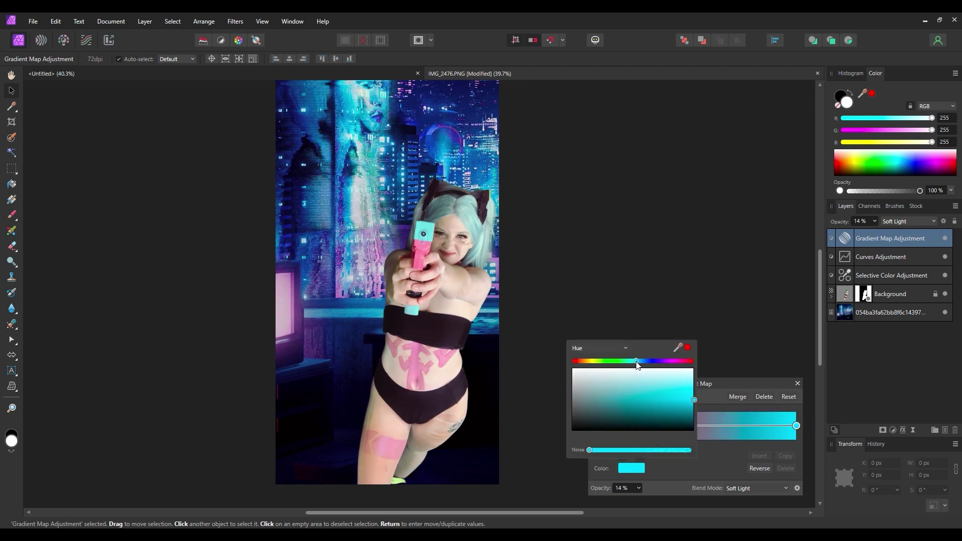
Change the Gradient Map's start stop, opposite the cyan end, to a dark magenta.
left_click(715, 317)
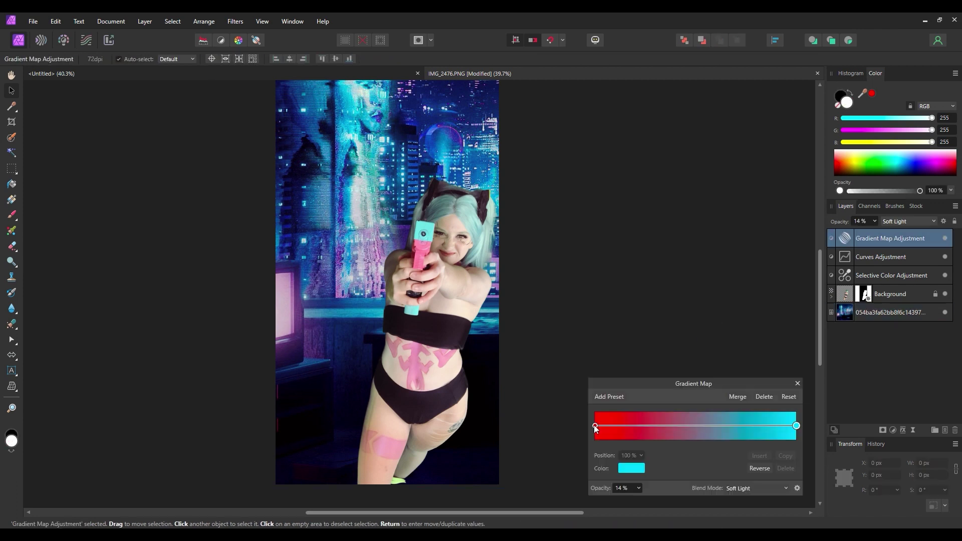
left_click(595, 425)
left_click(640, 466)
left_click(672, 361)
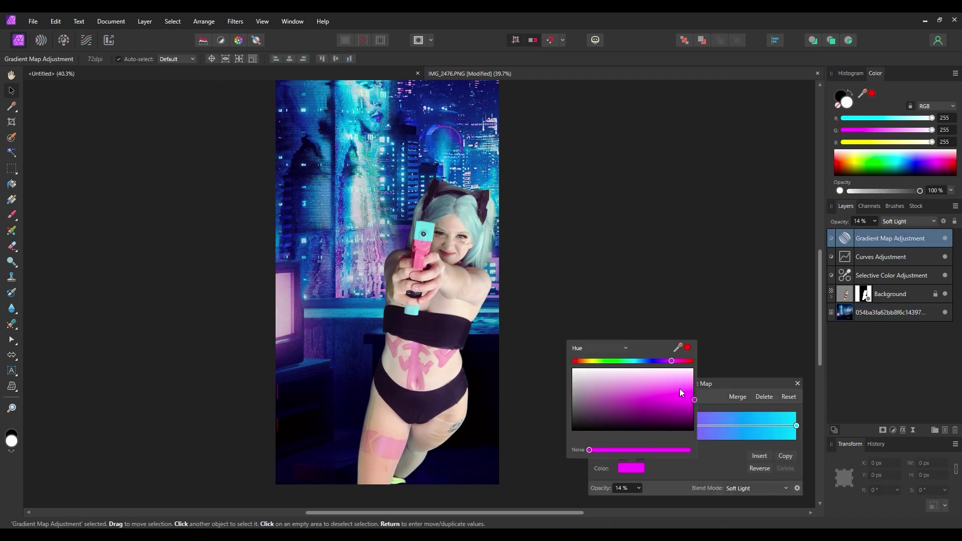
left_click(685, 405)
left_click_drag(685, 406, 690, 399)
left_click(860, 311)
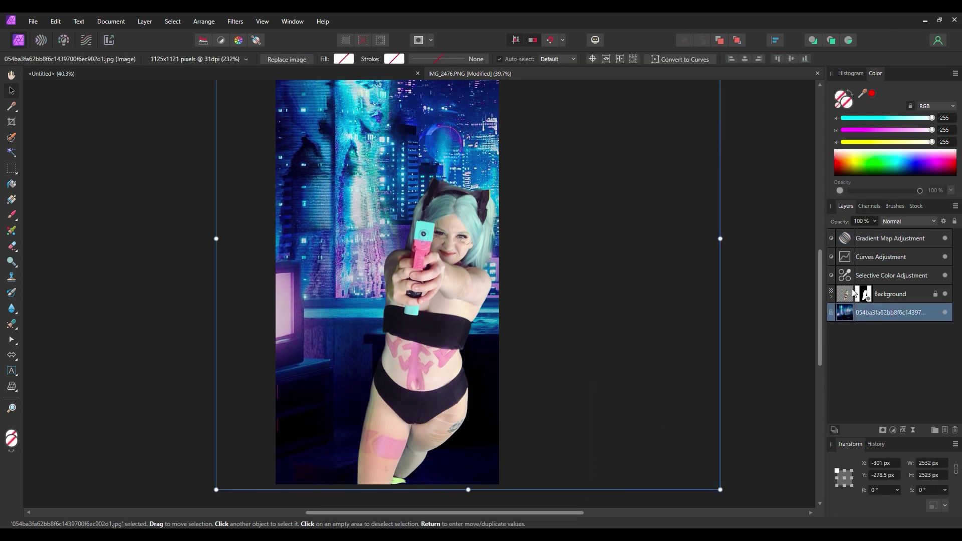
Raise the Gradient Map's opacity to 39 % and darken its cyan end stop to a muted teal.
double_click(861, 238)
left_click(639, 489)
left_click_drag(638, 500, 658, 501)
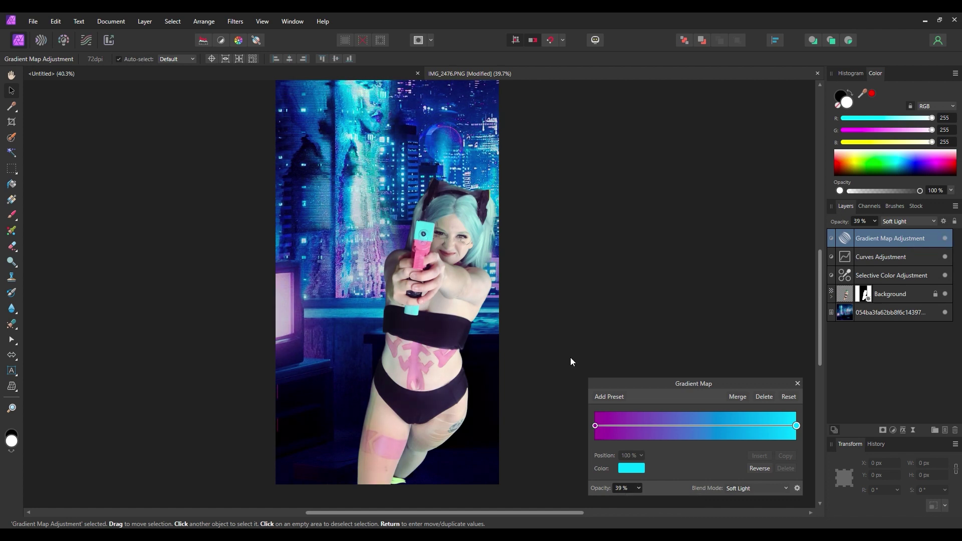
left_click(631, 469)
left_click_drag(693, 383, 618, 406)
left_click(719, 324)
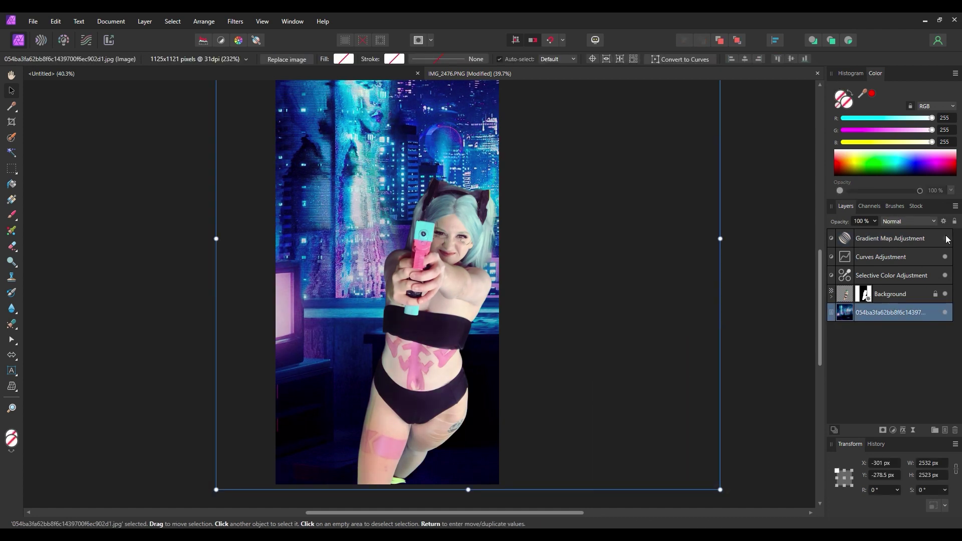
Lower the Gradient Map's opacity to 19 % and compare the image with the Gradient Map and Curves adjustments toggled.
double_click(845, 238)
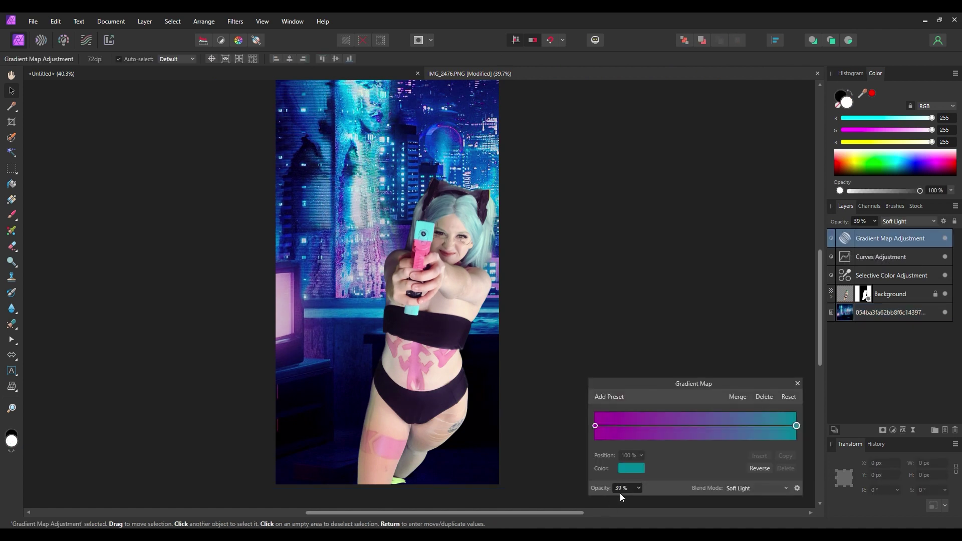
type("19")
key("Return")
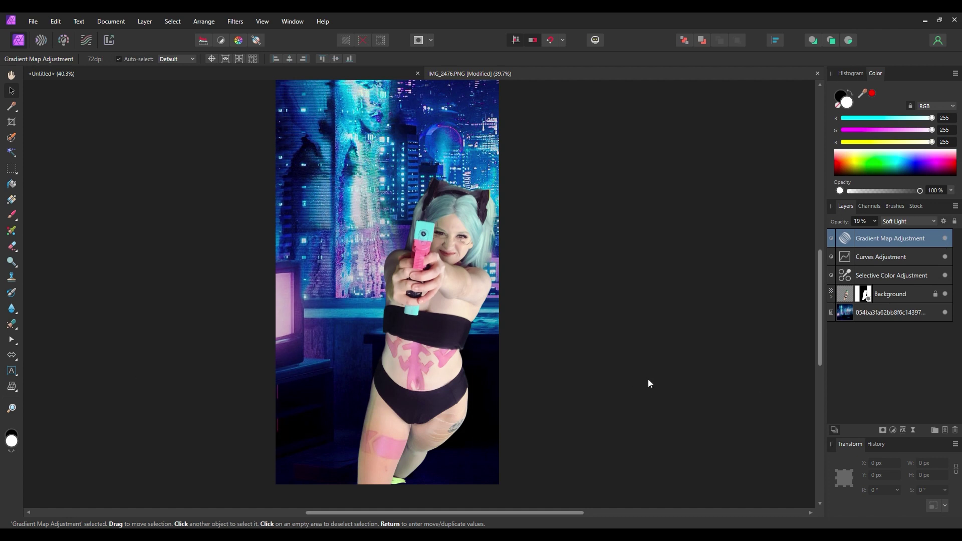
double_click(839, 243)
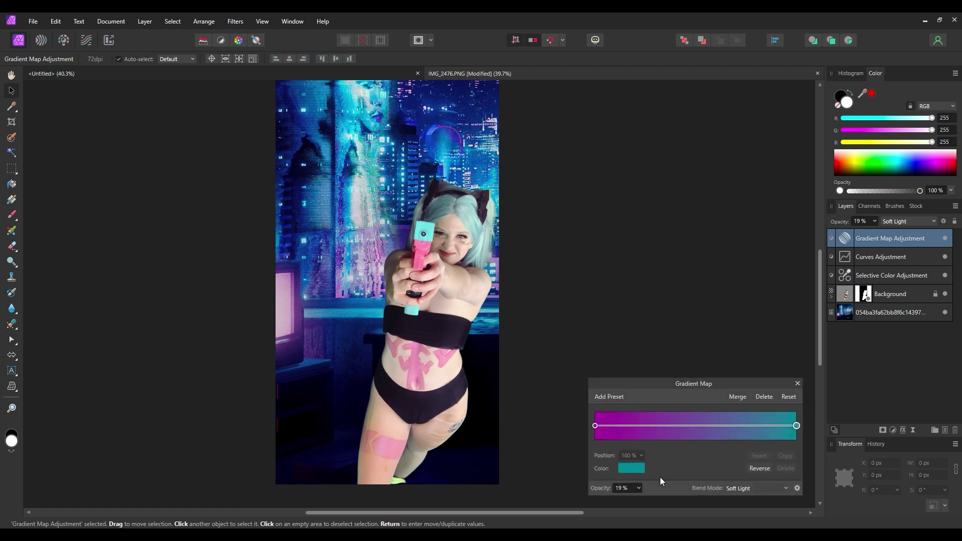
left_click(639, 488)
mouse_move(640, 498)
left_mouse_down()
mouse_move(616, 502)
mouse_move(688, 503)
mouse_move(638, 502)
left_mouse_up()
left_click(742, 308)
left_click(946, 240)
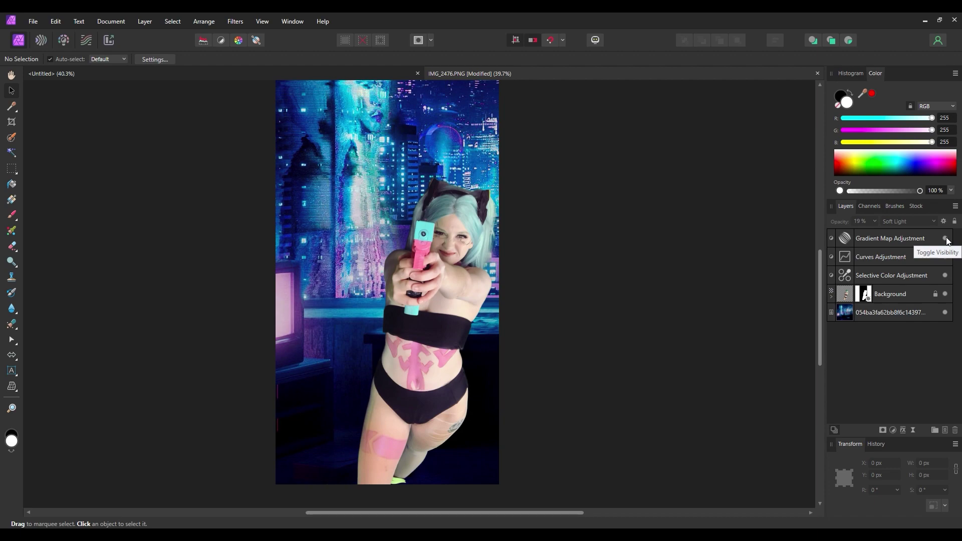
left_click(946, 257)
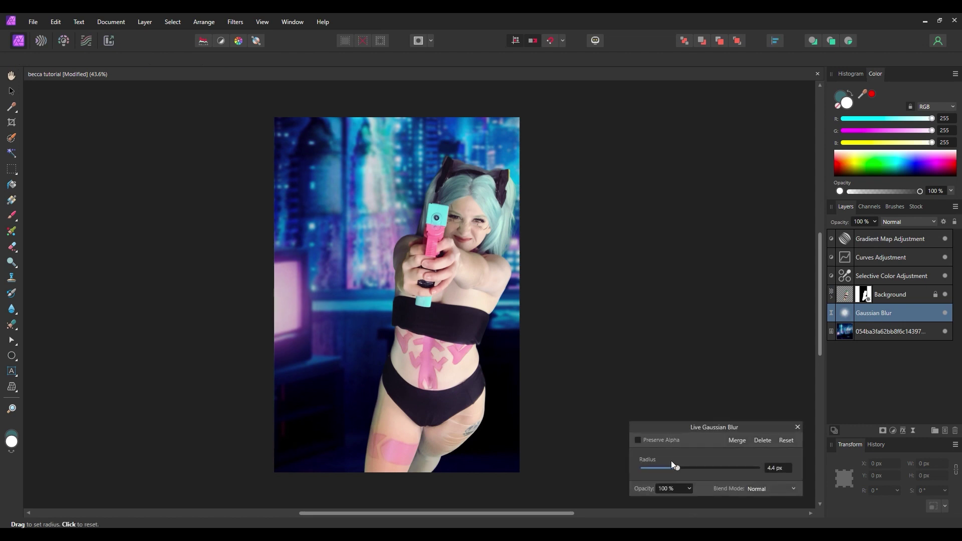
Set the radius of the live Gaussian Blur above the city image to 2.1 px.
left_click_drag(676, 467, 631, 479)
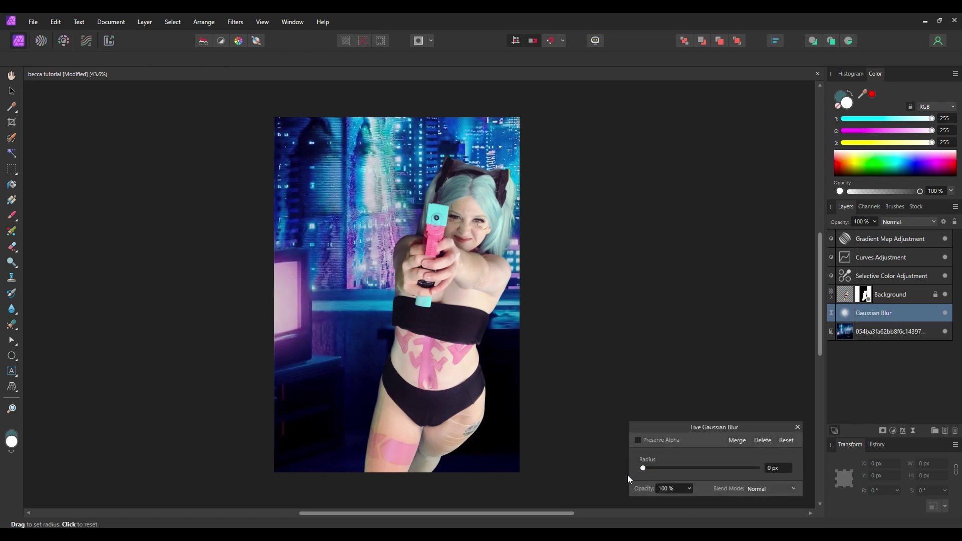
left_click_drag(628, 476, 671, 472)
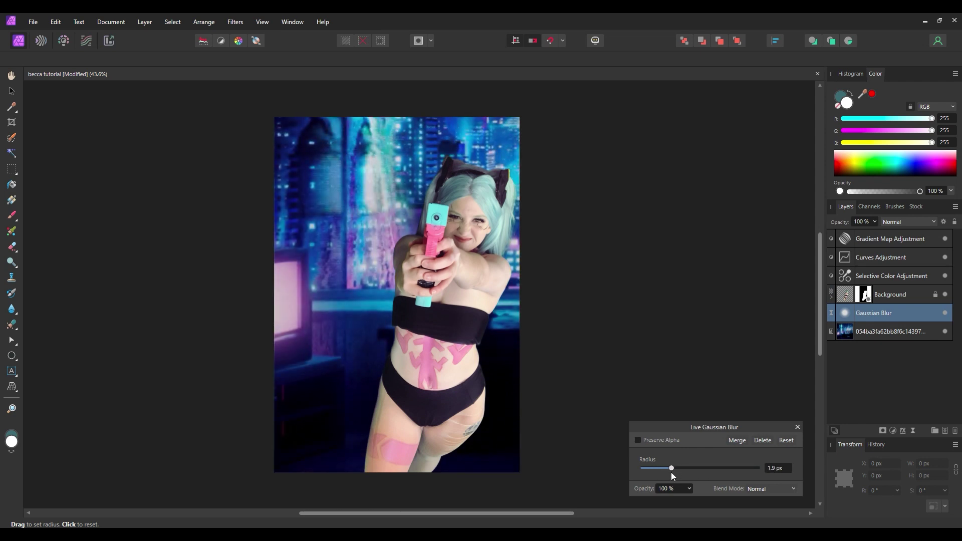
left_click(797, 427)
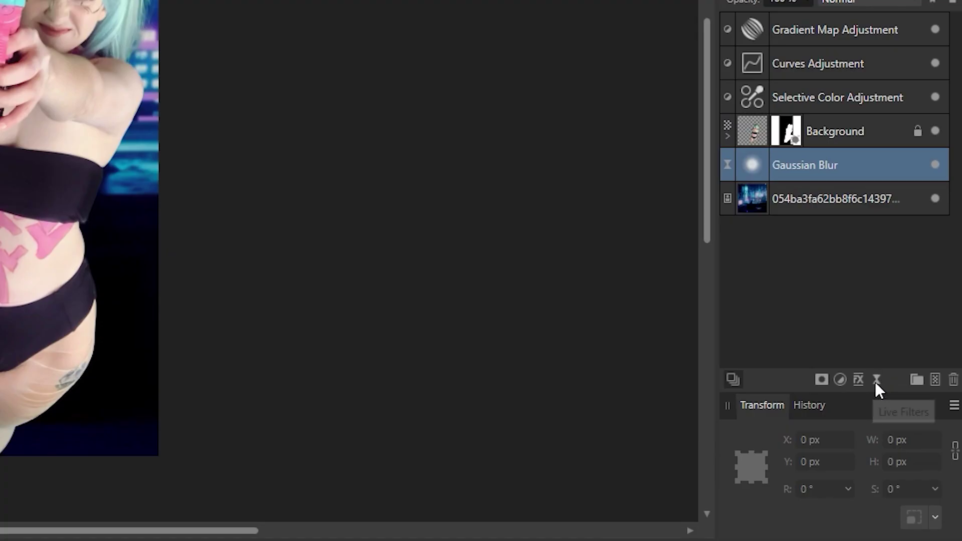
left_click(913, 430)
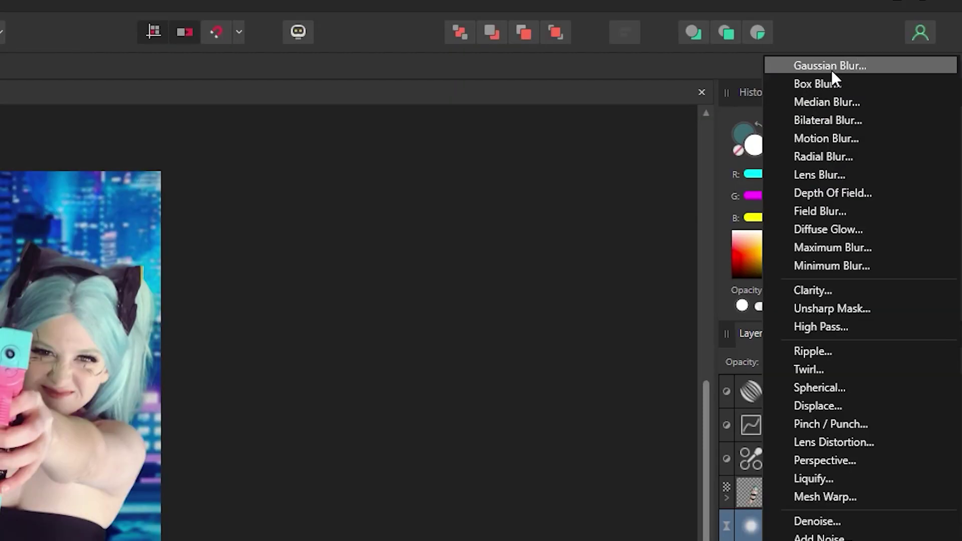
left_click(832, 70)
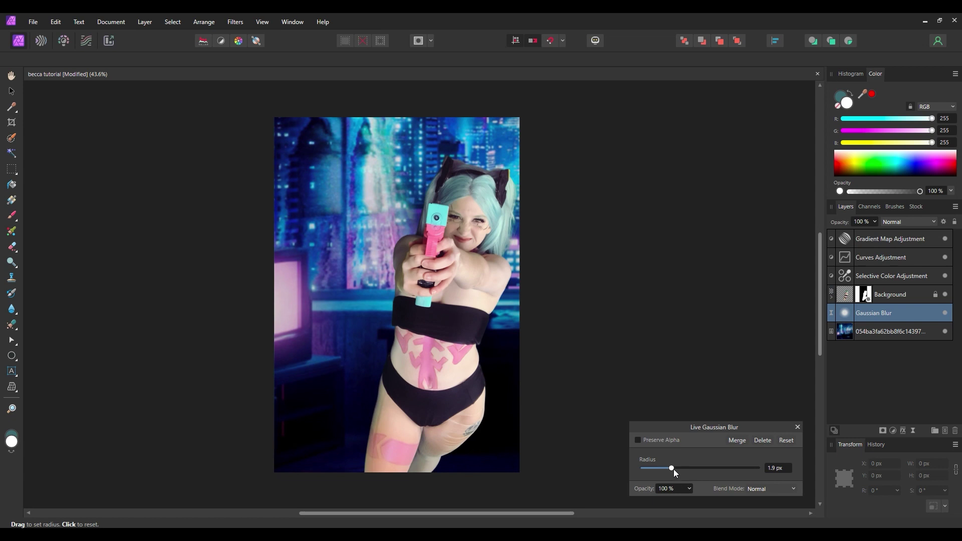
mouse_move(672, 468)
left_mouse_down()
mouse_move(634, 473)
mouse_move(739, 464)
mouse_move(637, 462)
mouse_move(673, 469)
left_mouse_up()
left_click(798, 428)
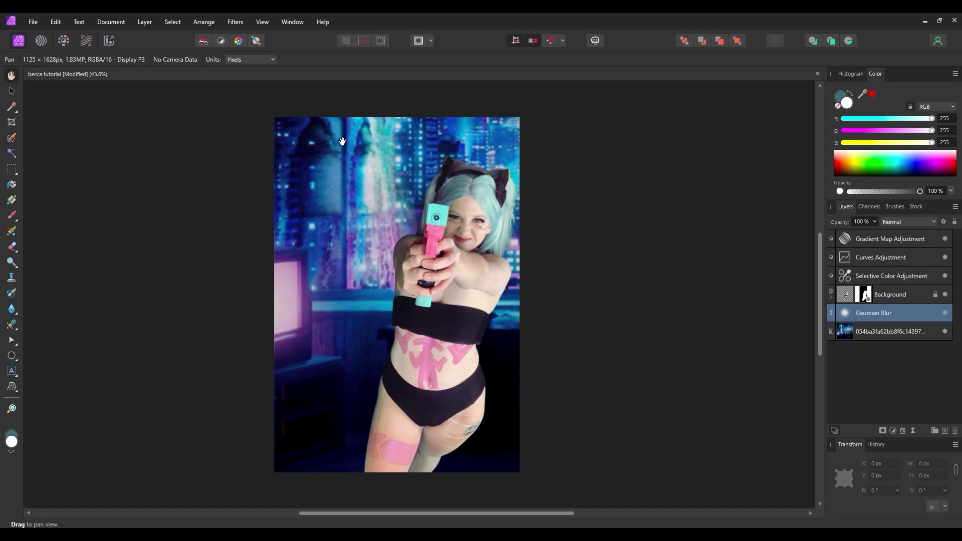
scroll(385, 244, "down", 1)
mouse_move(384, 244)
left_mouse_down()
mouse_move(423, 262)
mouse_move(390, 261)
left_mouse_up()
scroll(391, 261, "up", 1)
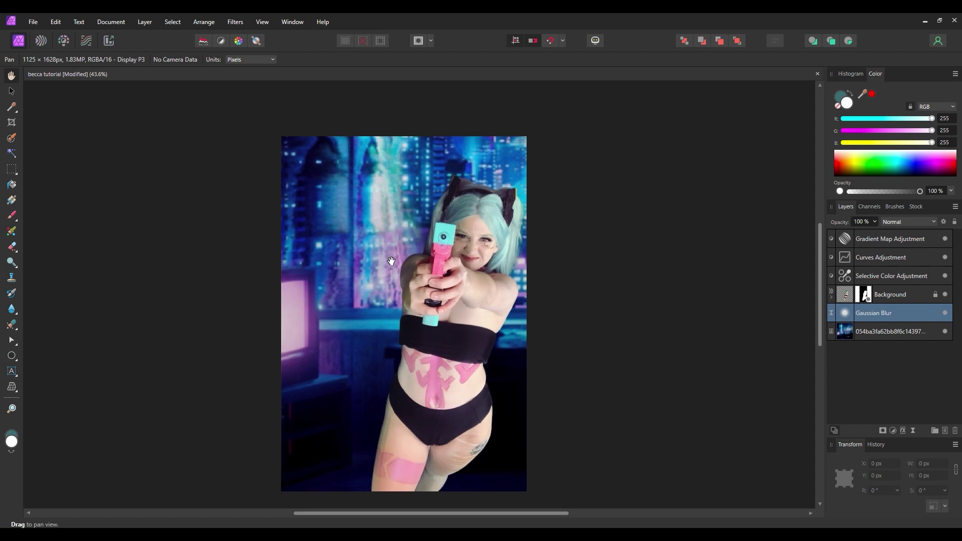
scroll(402, 398, "down", 1)
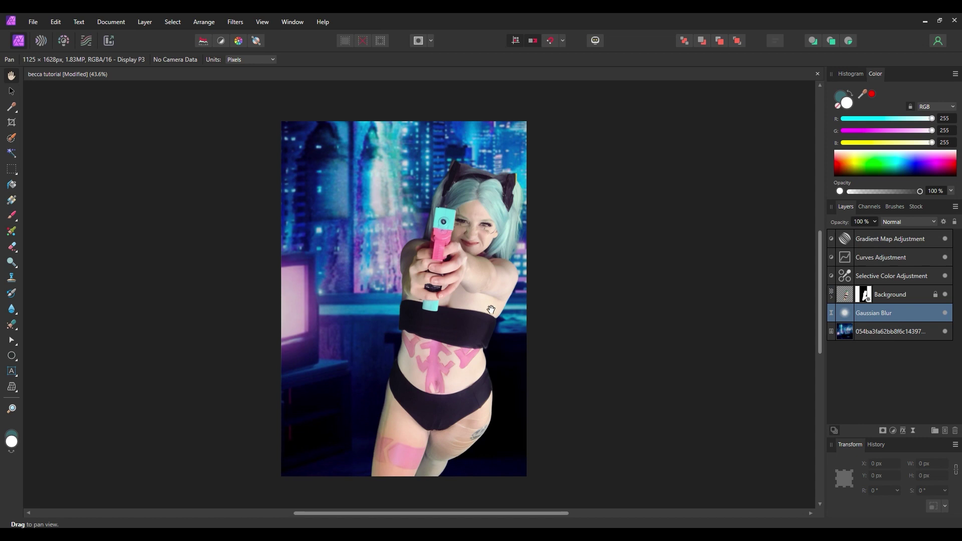
Add a Brightness / Contrast adjustment that lowers brightness and raises contrast, and move it above the figure's Background layer.
left_click(893, 431)
left_click(875, 251)
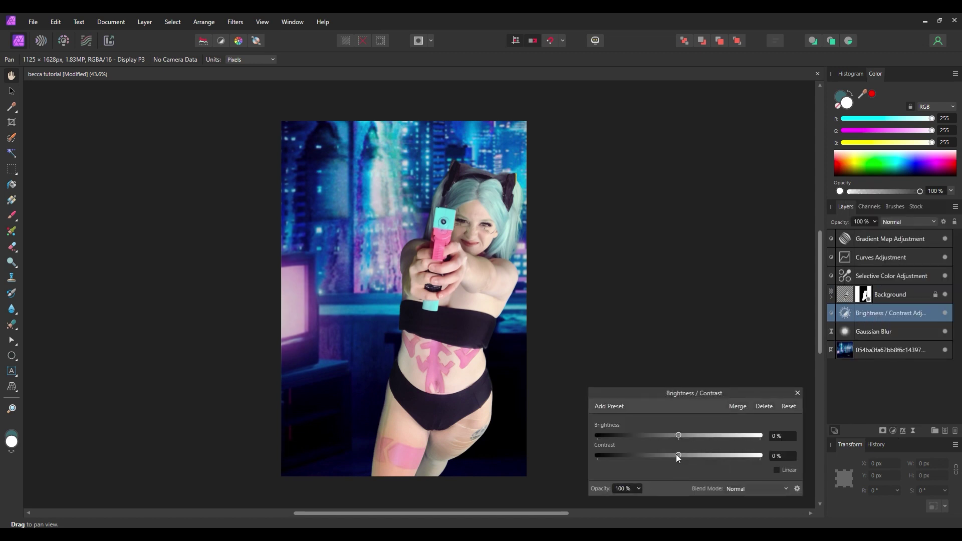
left_click_drag(678, 435, 691, 456)
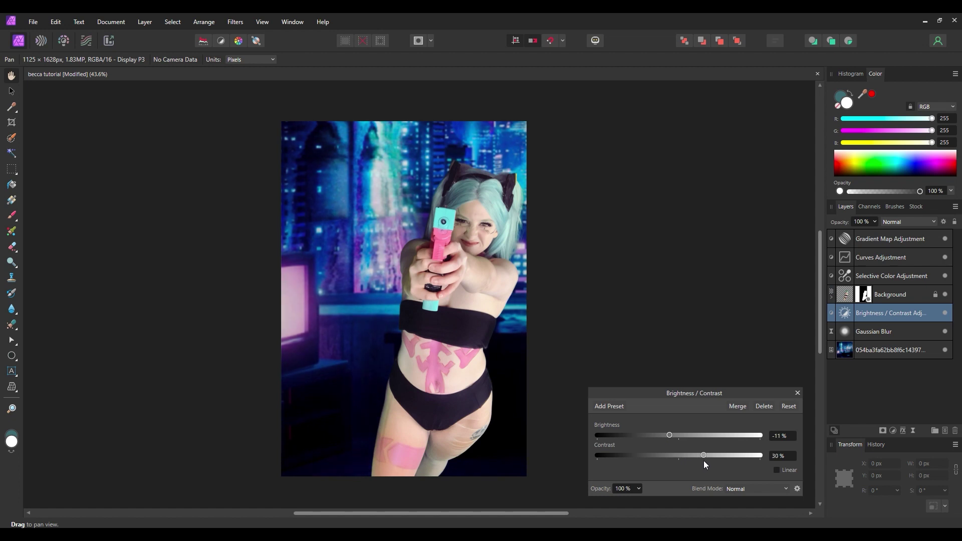
left_click_drag(872, 316, 864, 284)
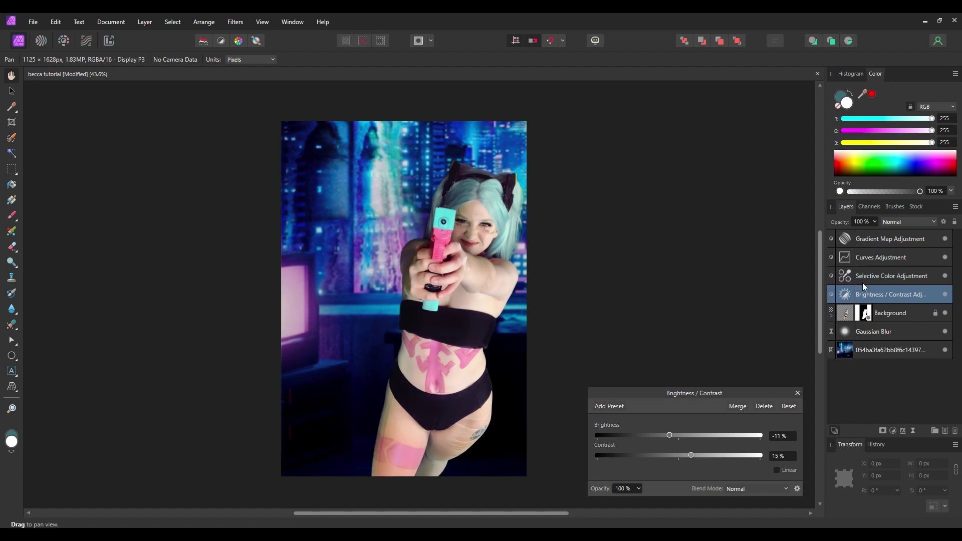
left_click_drag(671, 435, 701, 456)
left_click(797, 393)
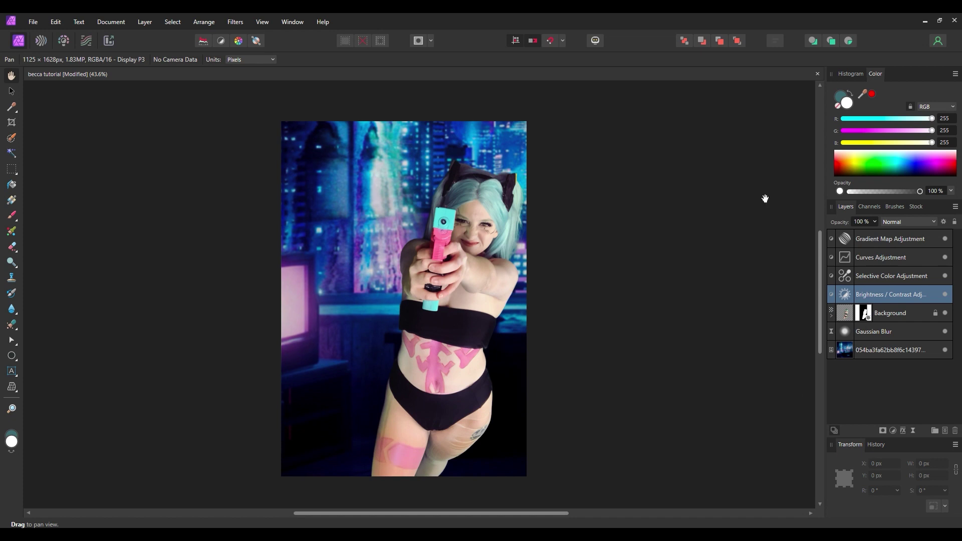
Add a Color Balance adjustment with midtones at -47 % Cyan / Red and -25 % Magenta / Green.
left_click(894, 431)
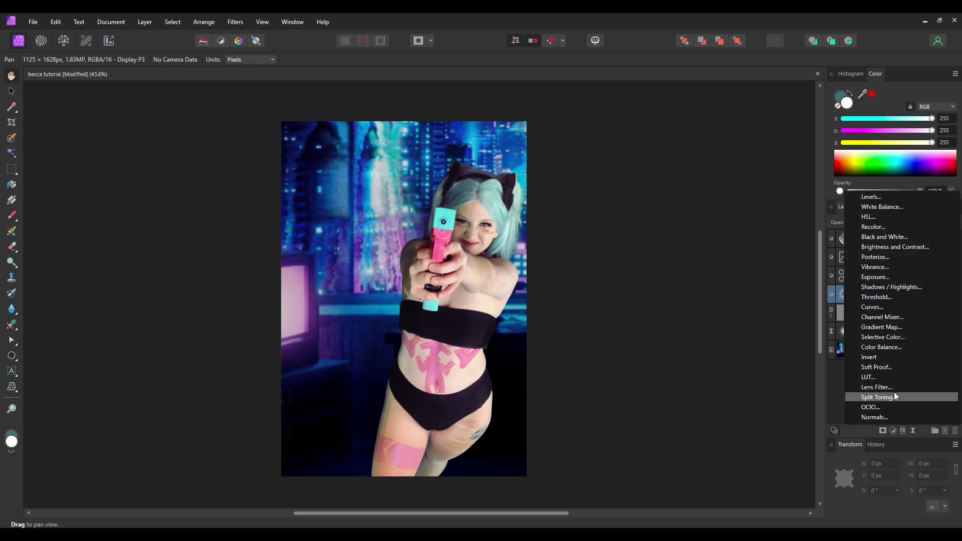
left_click(889, 347)
left_click_drag(680, 431, 660, 440)
left_click_drag(680, 408, 638, 415)
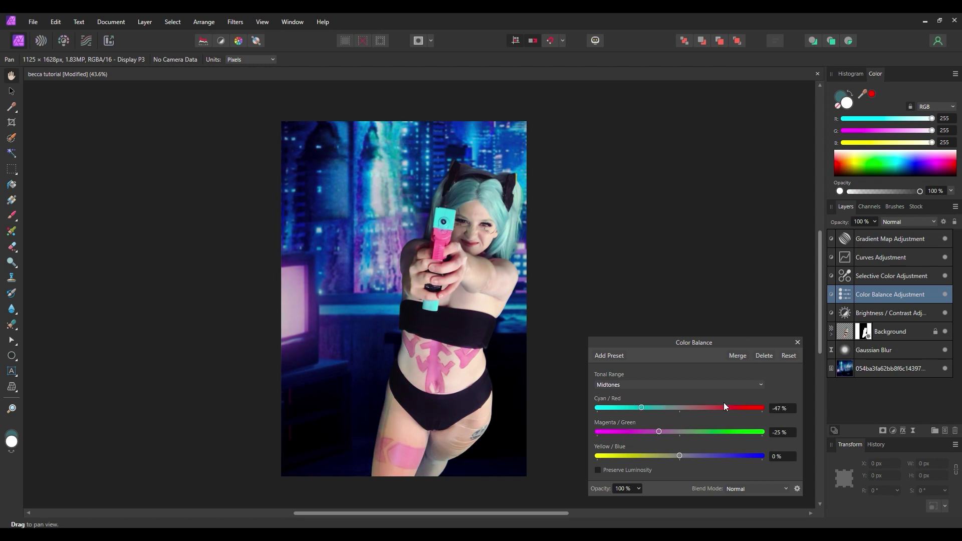
Compare the image with the Brightness / Contrast and Color Balance adjustments hidden and shown.
left_click(946, 314)
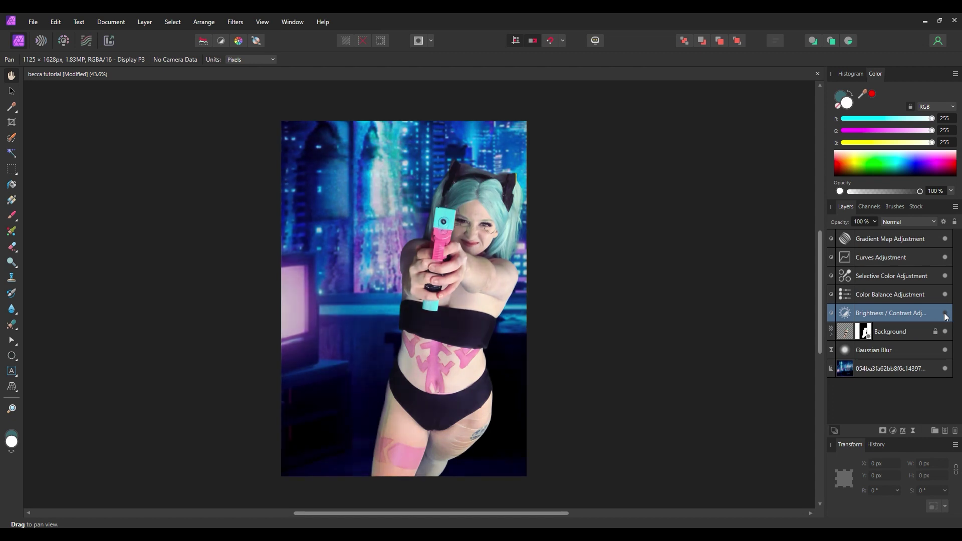
left_click(945, 313)
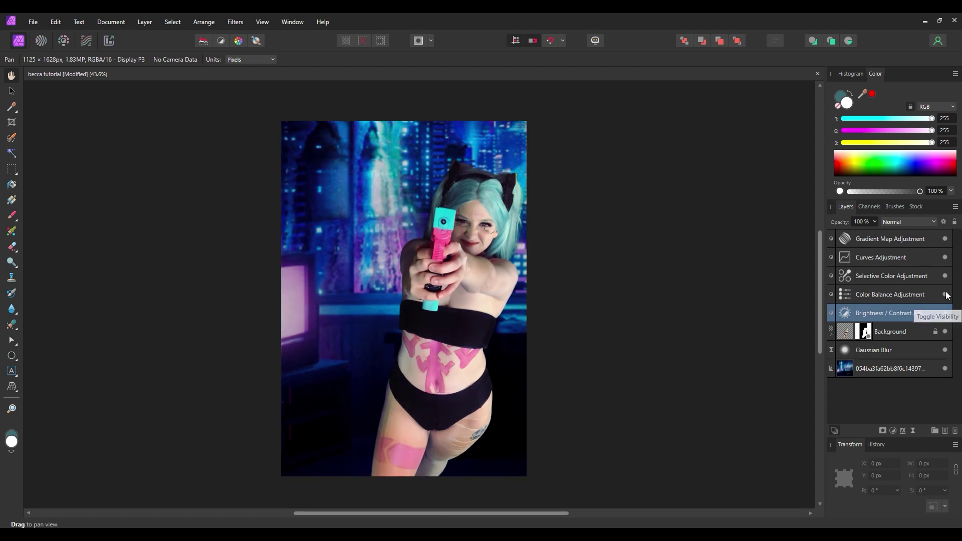
left_click(947, 294)
left_click(947, 294)
left_click(947, 294)
left_click(946, 295)
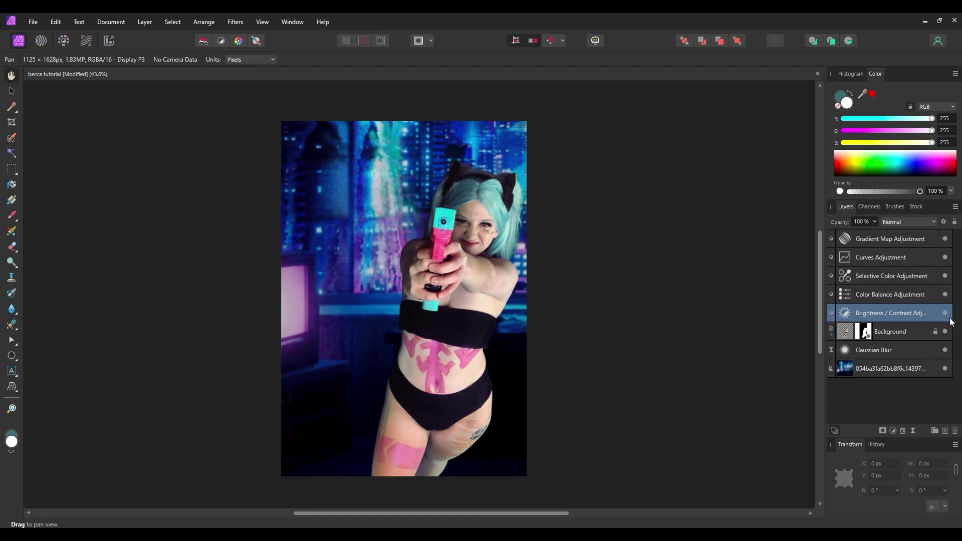
left_click(945, 313)
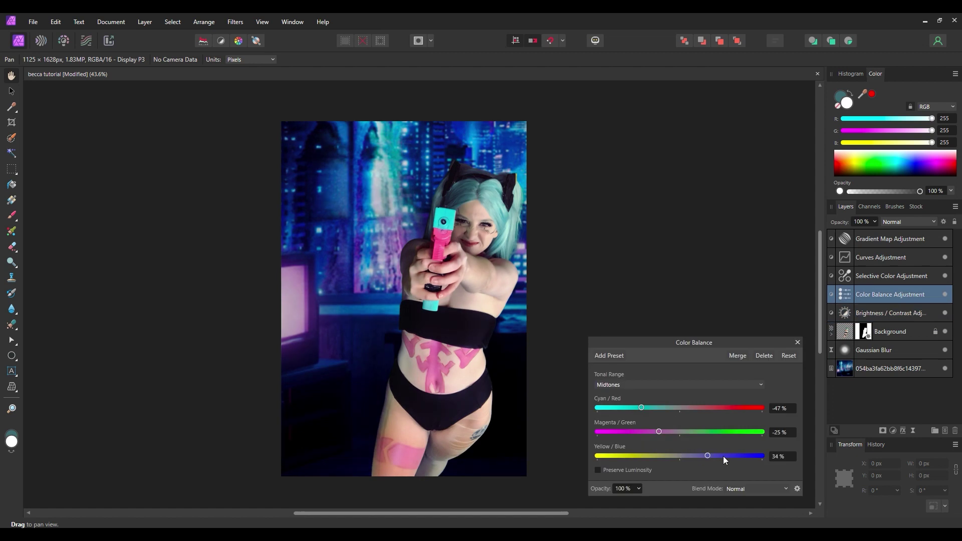
Set the Color Balance midtones to 13 % Yellow / Blue and compare the image with the adjustment hidden and shown.
left_click_drag(724, 457, 691, 461)
left_click(946, 294)
left_click(947, 295)
left_click(947, 295)
left_click(947, 295)
left_click(798, 342)
left_click_drag(428, 388, 431, 391)
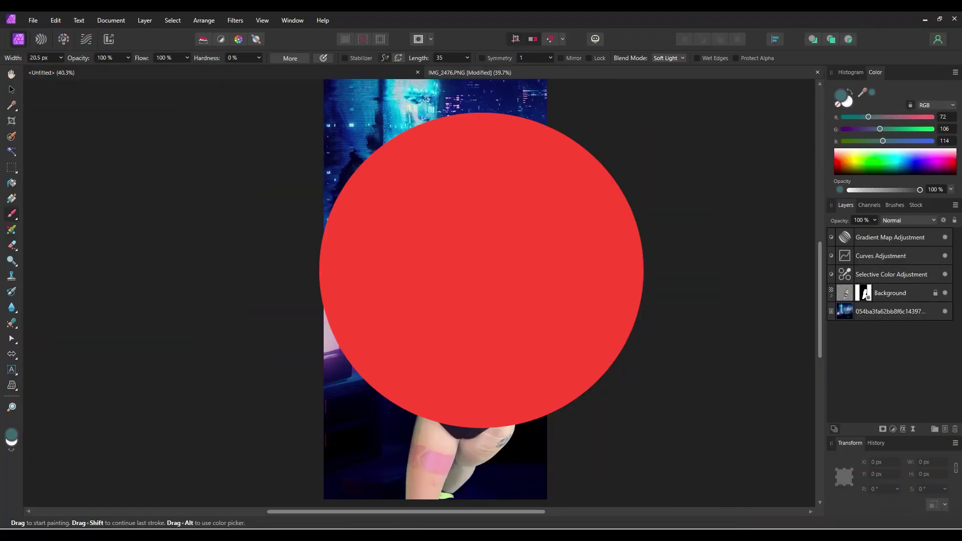
Draw a flat white ellipse over the eye nearest the toy gun and tilt it slightly to follow the eye.
scroll(455, 298, "up", 10)
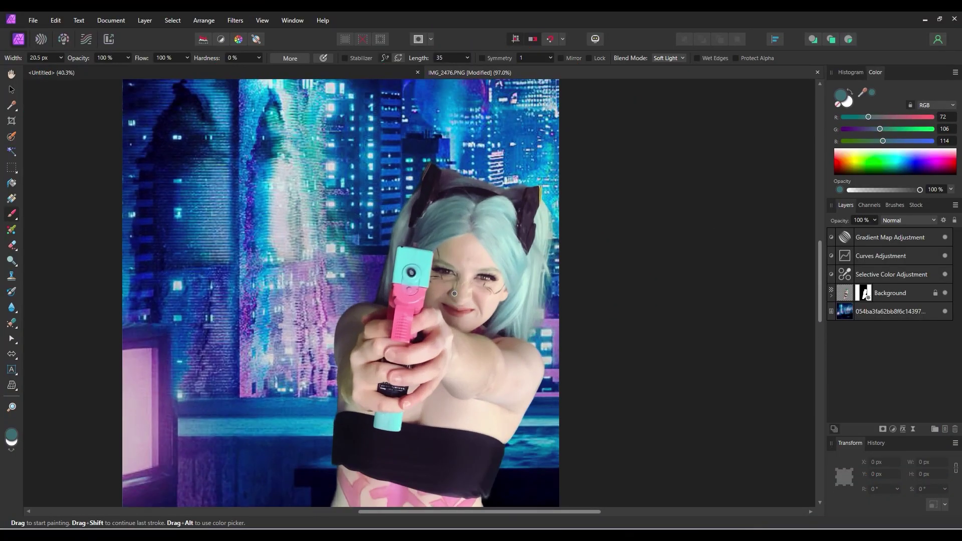
scroll(454, 298, "up", 3)
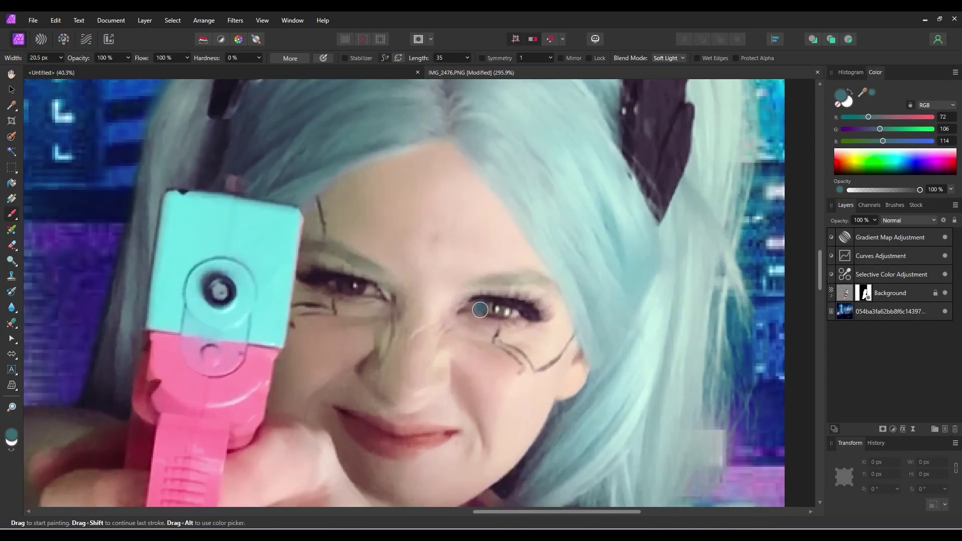
scroll(441, 307, "up", 3)
left_click_drag(442, 307, 463, 327)
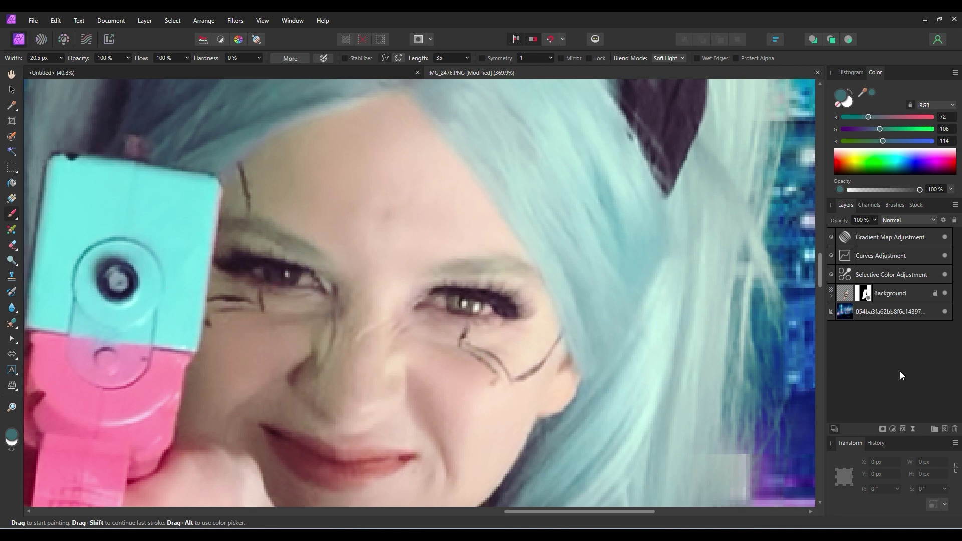
left_click(15, 359)
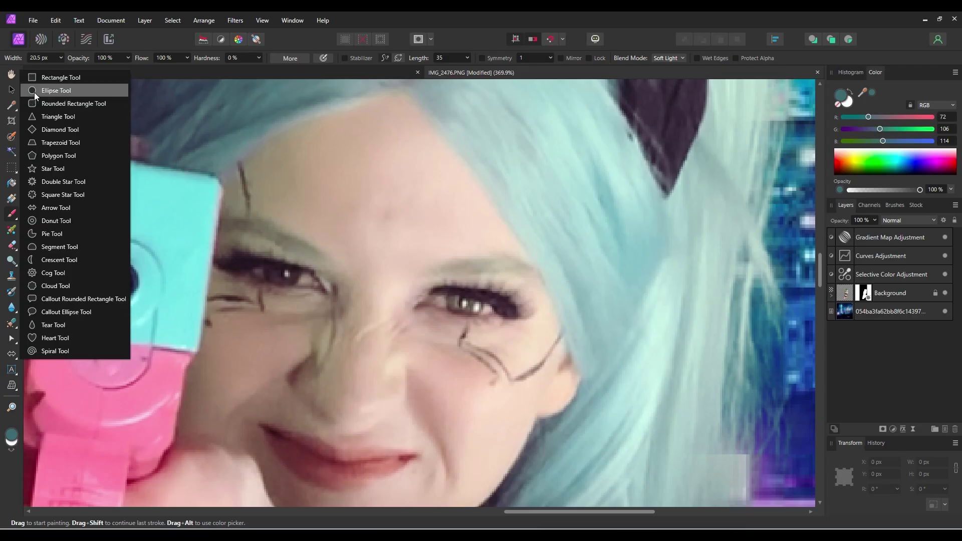
left_click(34, 91)
left_click_drag(249, 266, 319, 290)
key("v")
left_click_drag(286, 252, 290, 252)
left_click(281, 278)
left_click(18, 343)
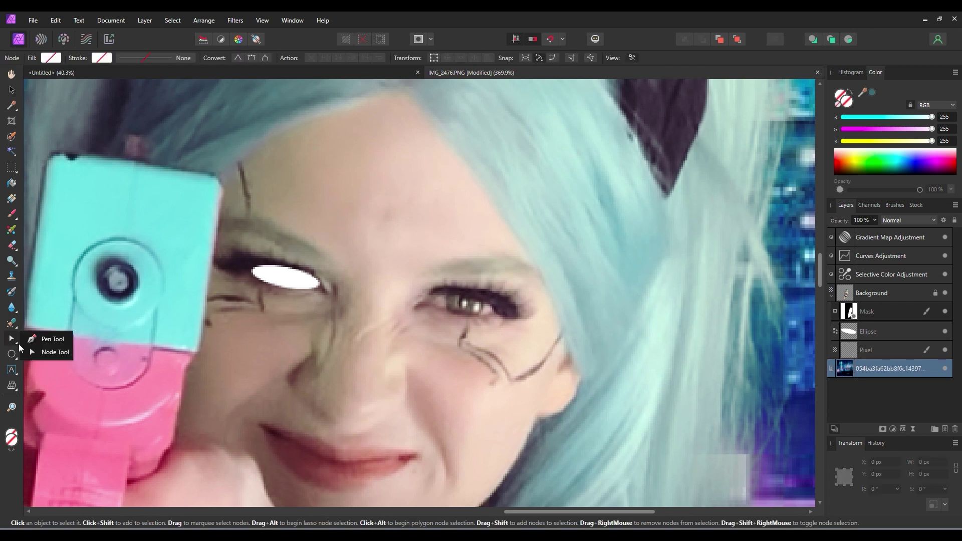
key("v")
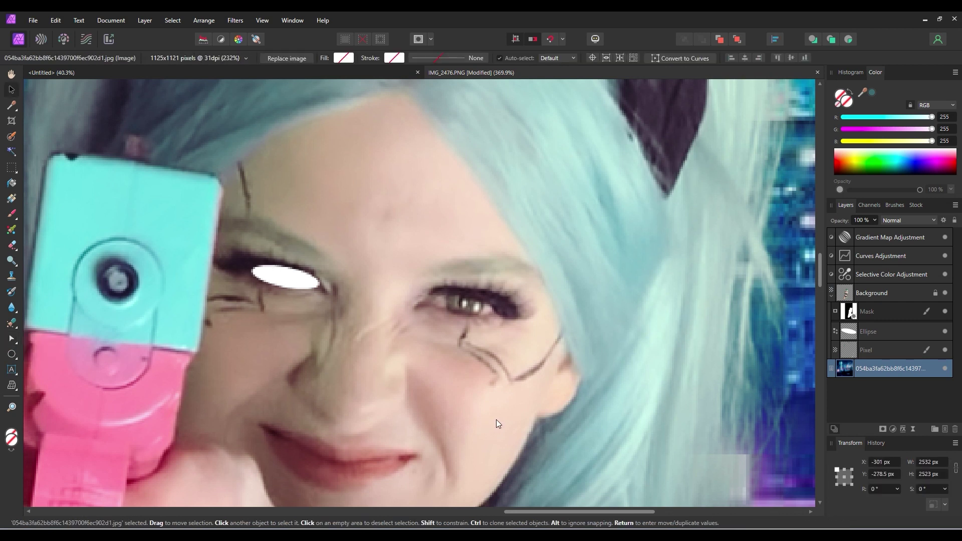
Add an HSL adjustment beneath the white ellipse at the top of the layer stack and mask it with that ellipse.
left_click(285, 276)
left_click_drag(288, 252, 288, 270)
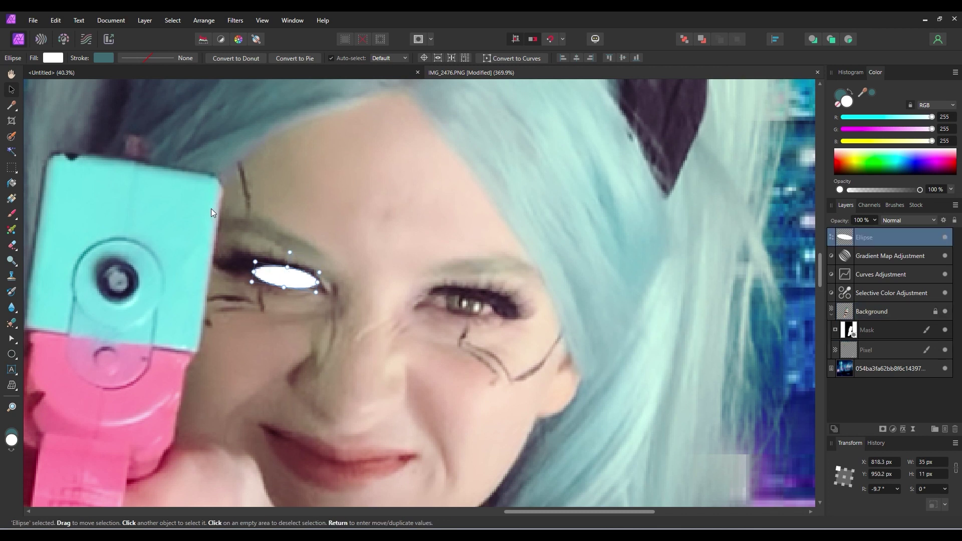
left_click(895, 431)
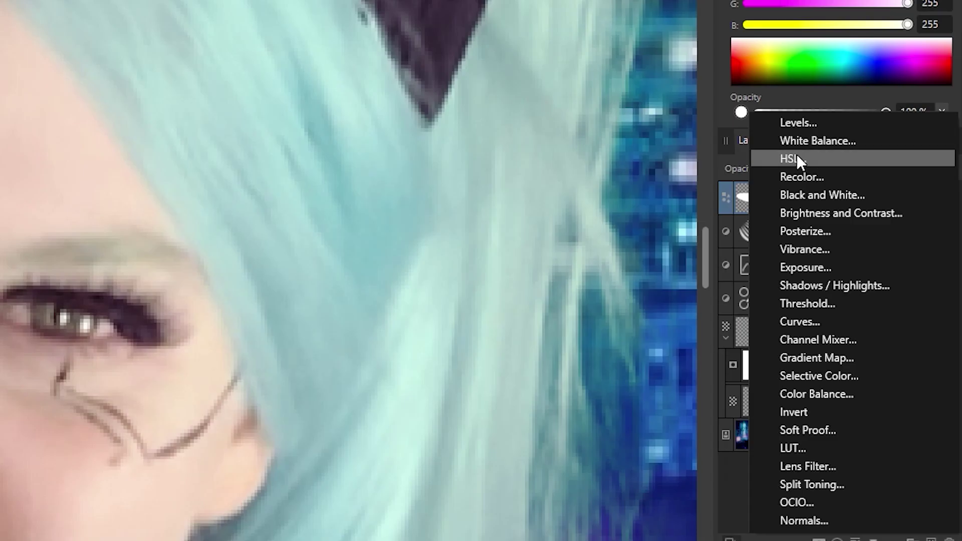
left_click(796, 159)
left_click_drag(798, 199, 797, 241)
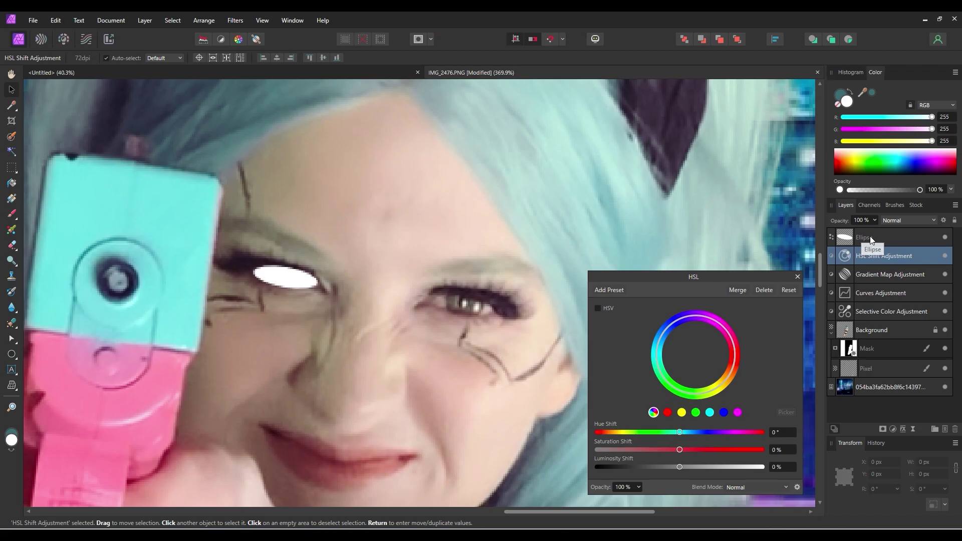
left_click(779, 193)
right_click(779, 193)
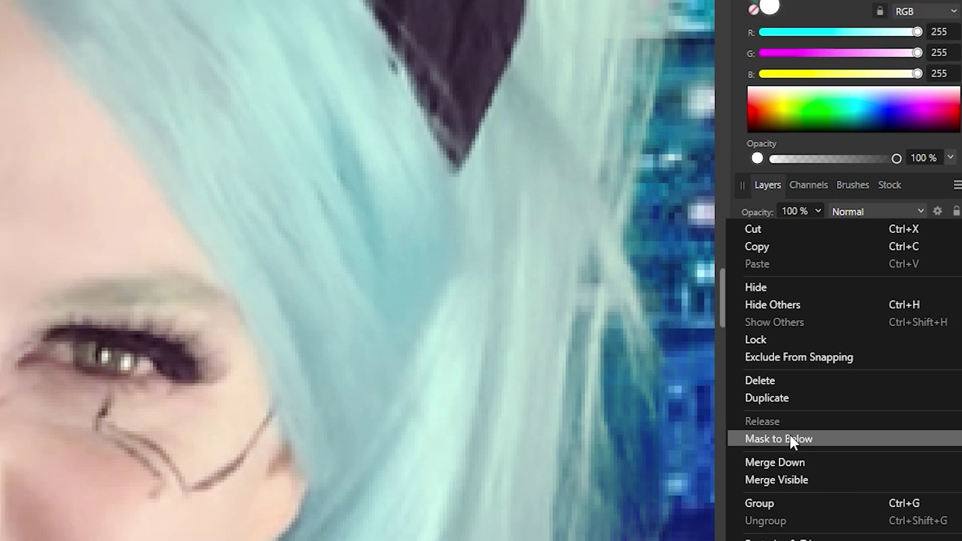
left_click(780, 425)
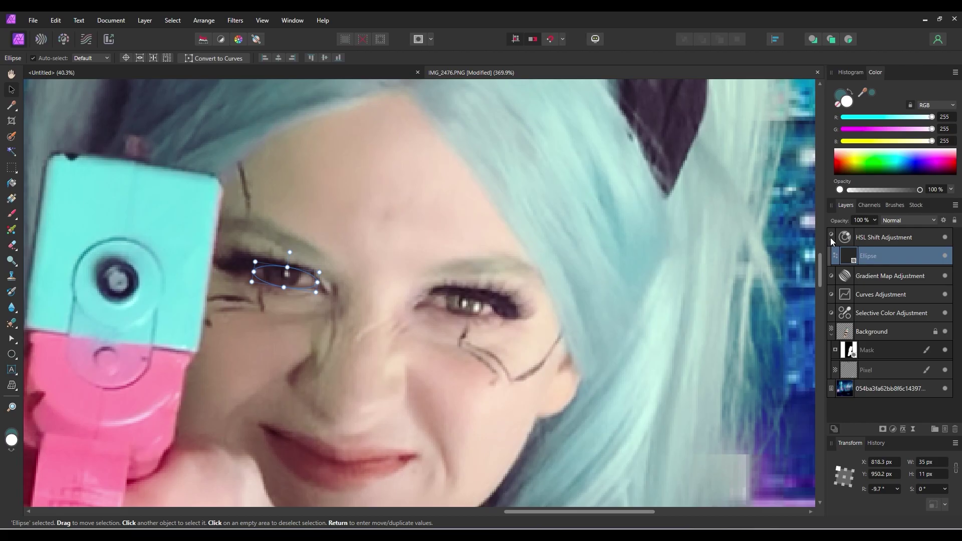
Recolor the eye nearest the toy gun with a hue shift of 90.4° and a saturation shift of 80 %.
double_click(770, 245)
left_click_drag(680, 432, 738, 438)
left_click_drag(679, 449, 745, 452)
scroll(426, 368, "down", 10)
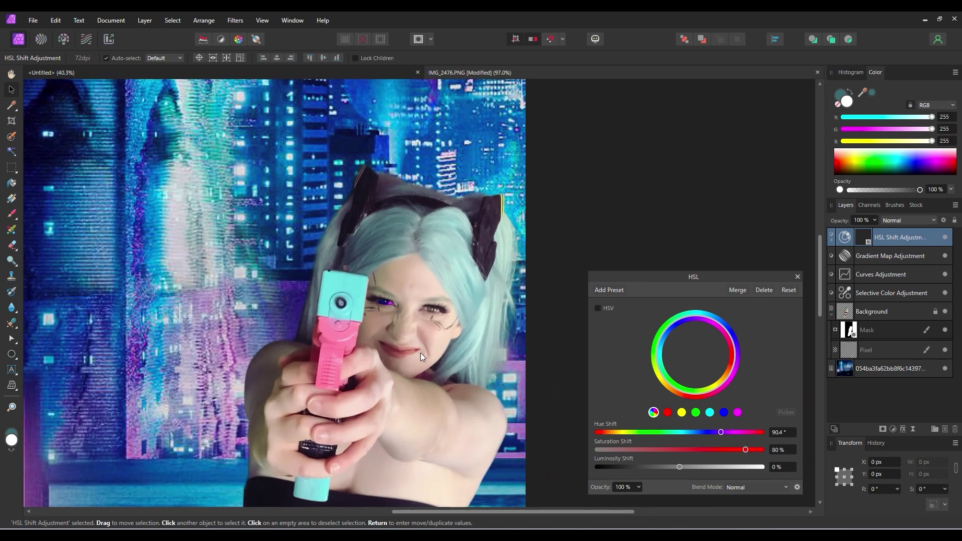
scroll(352, 318, "up", 8)
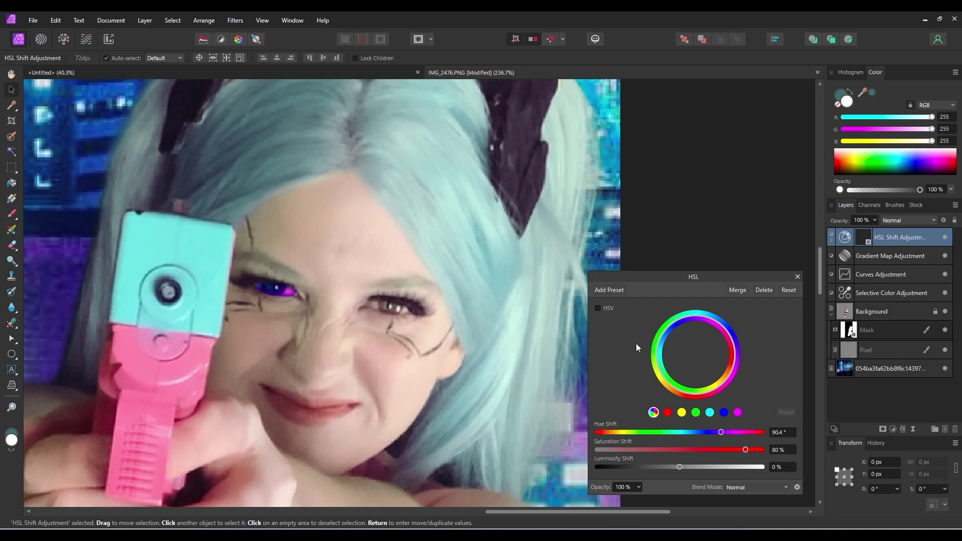
Duplicate the masked HSL adjustment and fit the copy's ellipse mask over the other eye at about 35 × 10 px, rotated -5.4°.
right_click(863, 241)
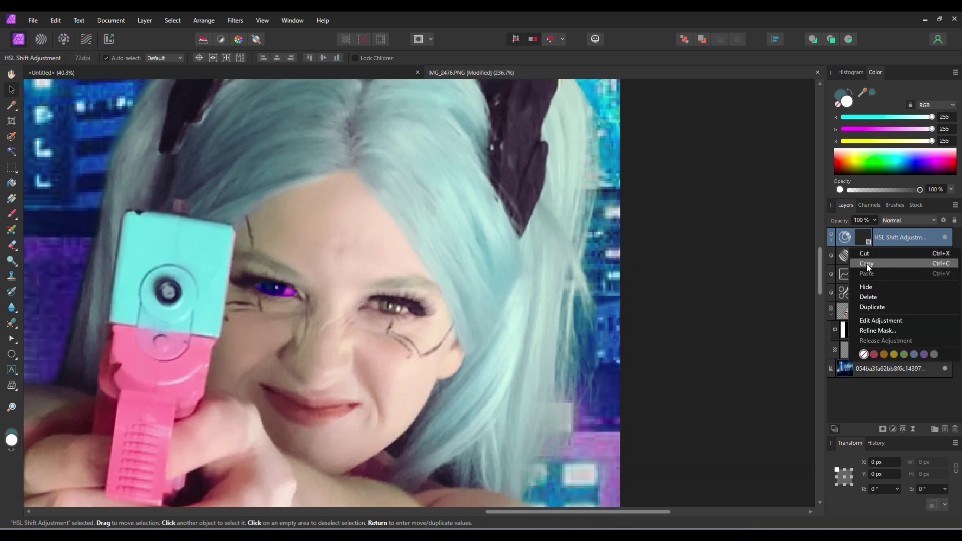
left_click(867, 263)
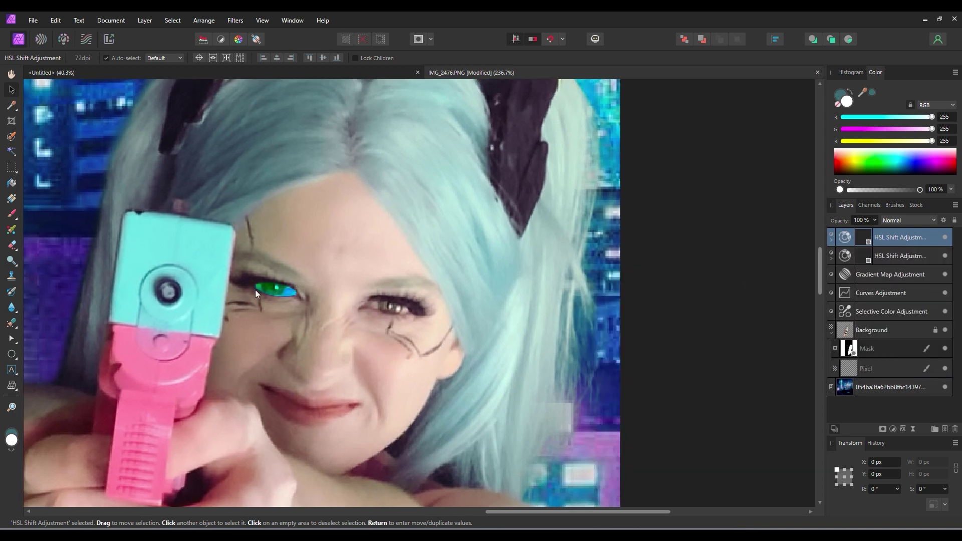
double_click(847, 237)
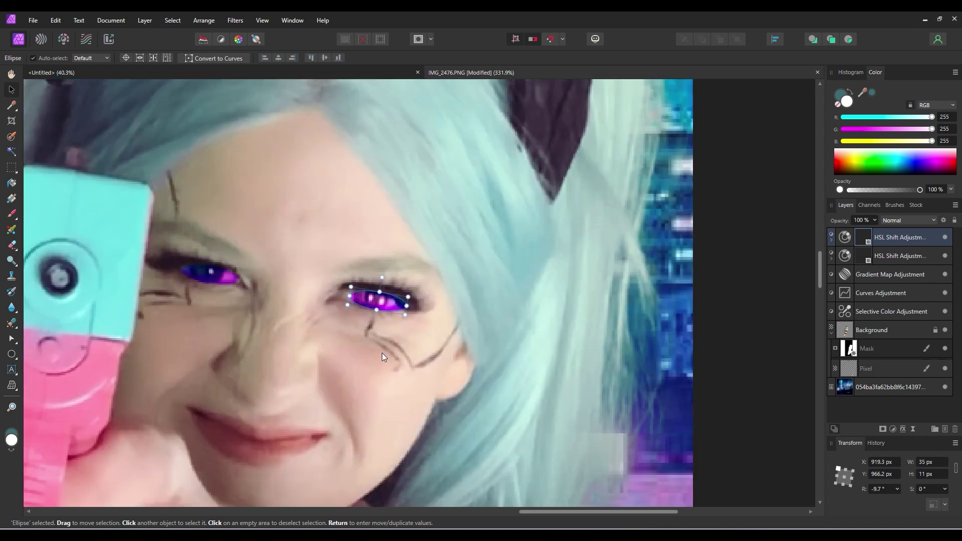
scroll(391, 288, "up", 1)
left_click_drag(382, 281, 365, 316)
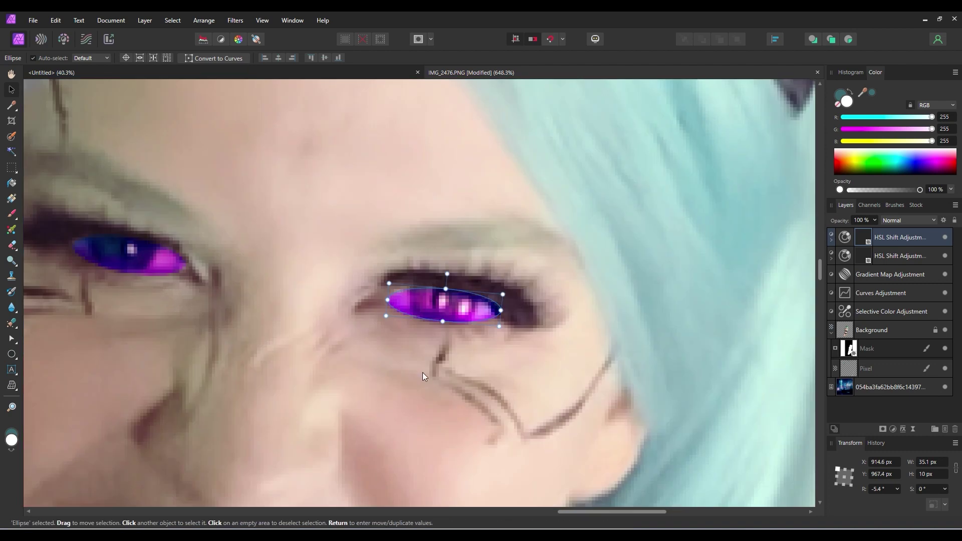
left_click(455, 422)
Set the saturation shift of the HSL adjustment on the eye nearest the toy gun to about 68 %.
scroll(463, 410, "down", 6)
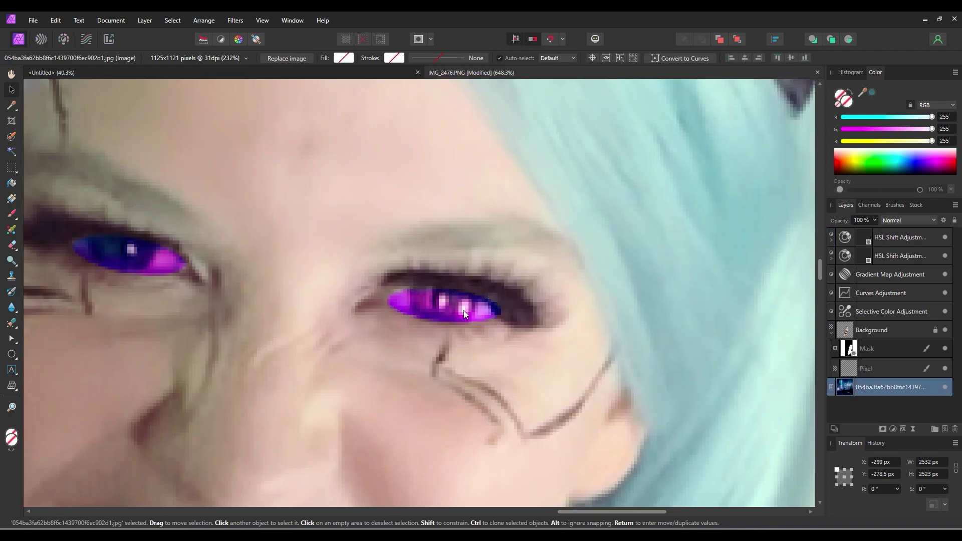
scroll(383, 284, "down", 5)
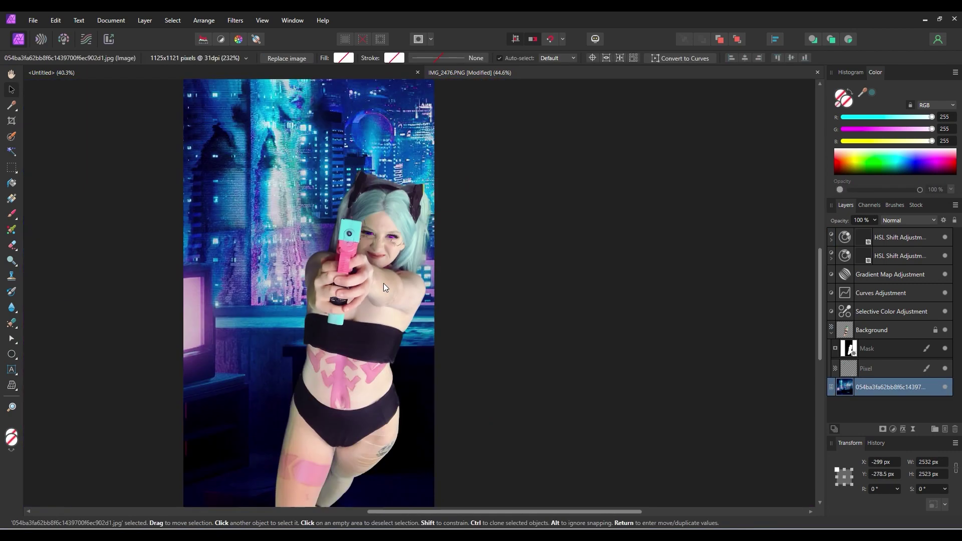
scroll(383, 256, "up", 12)
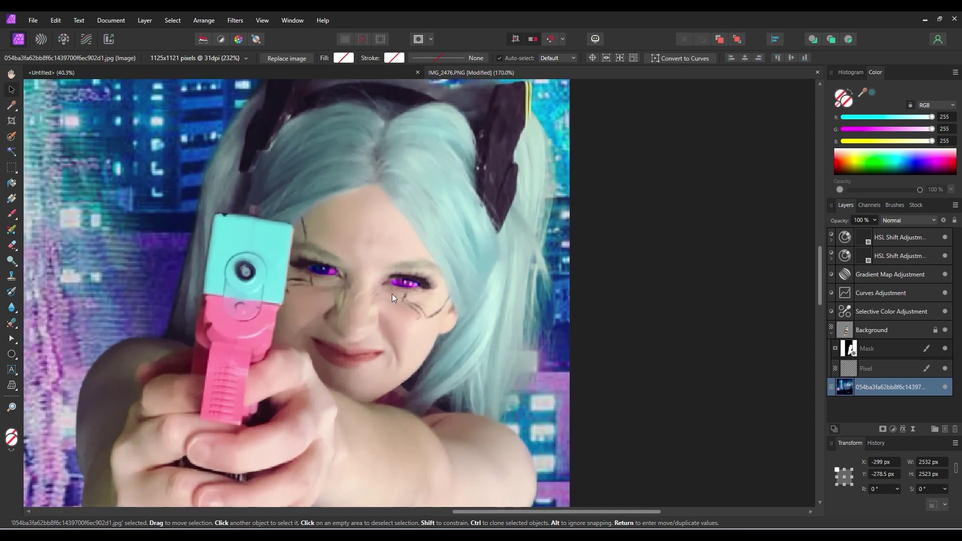
scroll(410, 267, "up", 5)
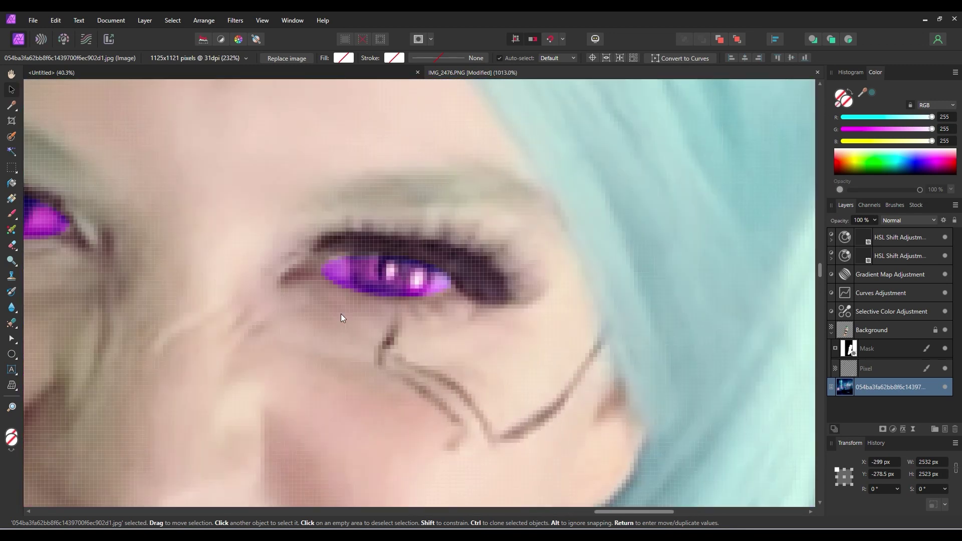
scroll(391, 284, "down", 3)
scroll(320, 332, "up", 1)
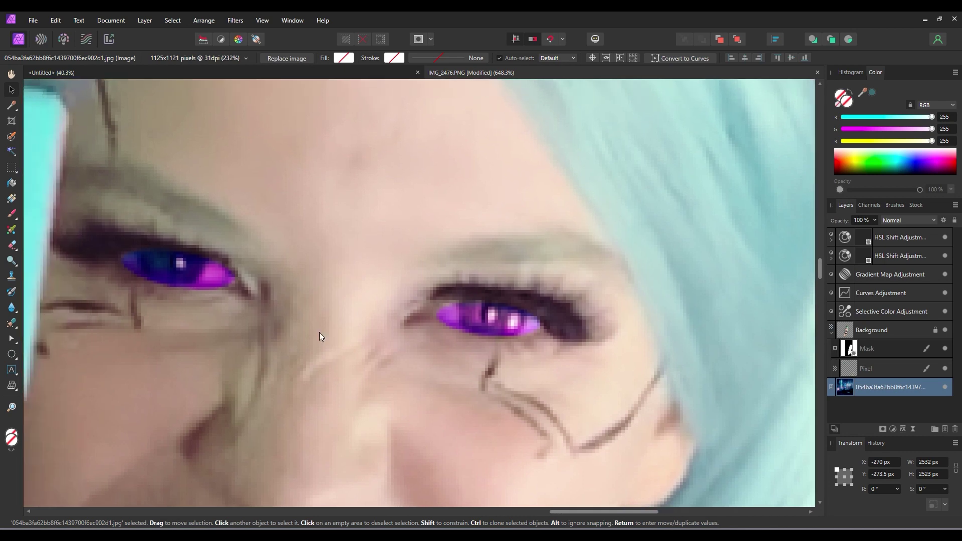
double_click(847, 255)
left_click_drag(745, 451, 733, 452)
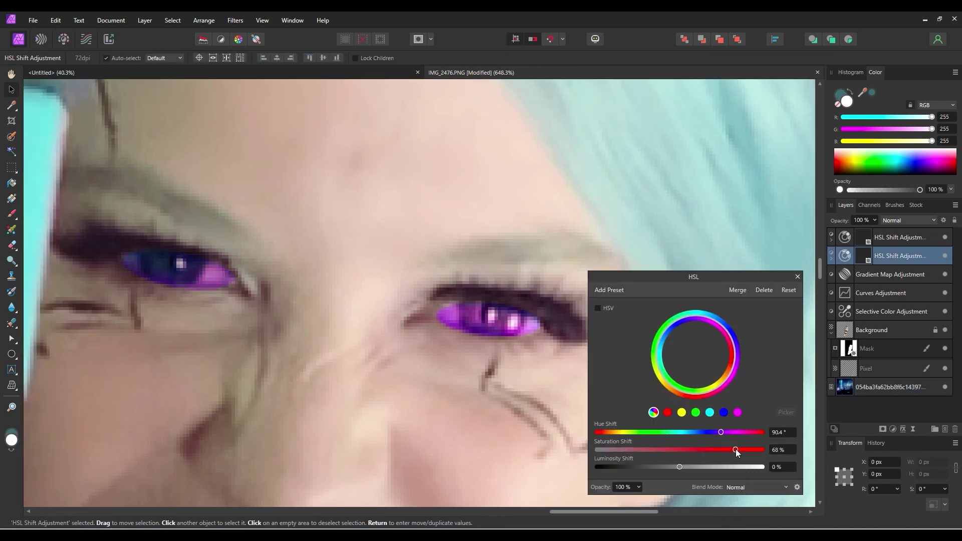
left_click(797, 277)
Draw an ellipse of about 21 × 12 px over the iris of the eye farther from the gun and place it above all layers.
scroll(382, 325, "down", 10)
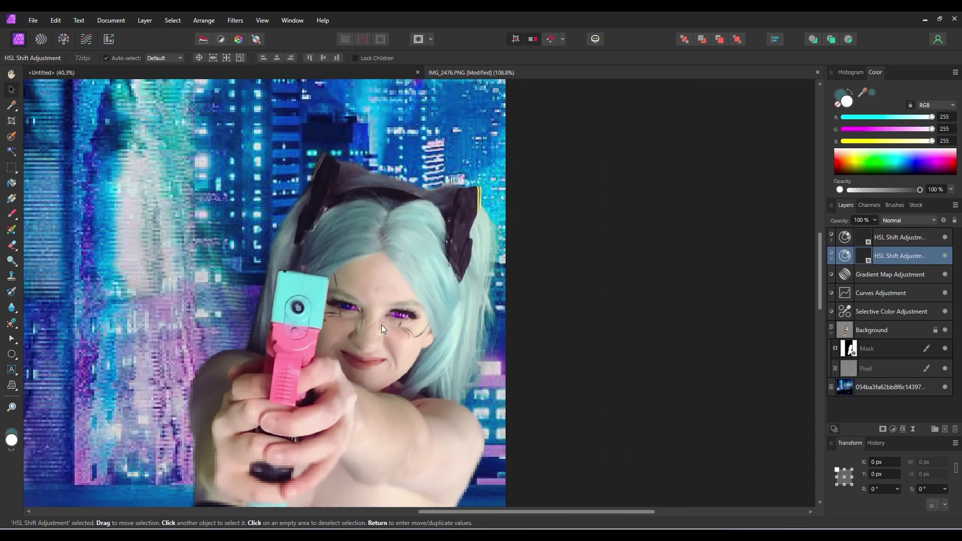
left_click_drag(386, 317, 440, 248)
scroll(440, 248, "down", 3)
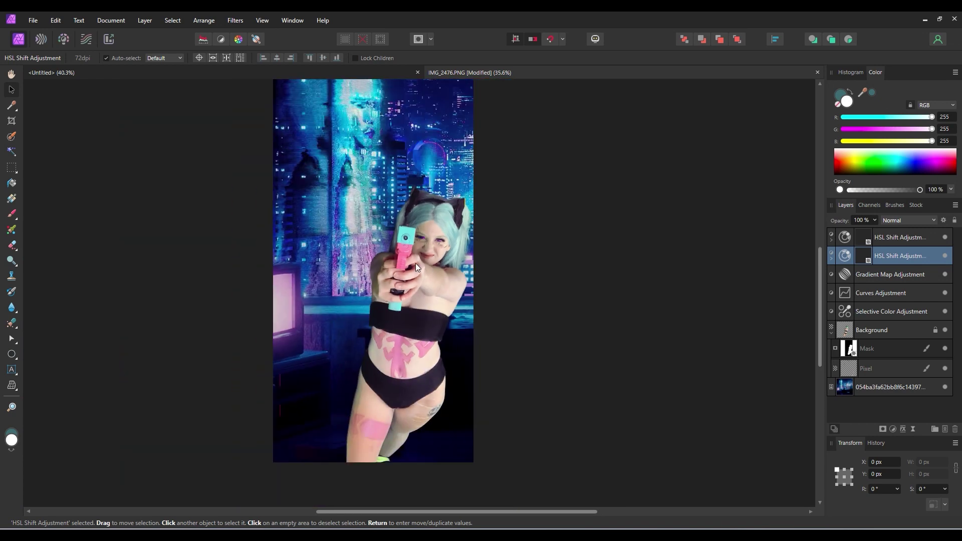
scroll(416, 263, "up", 6)
scroll(447, 284, "up", 7)
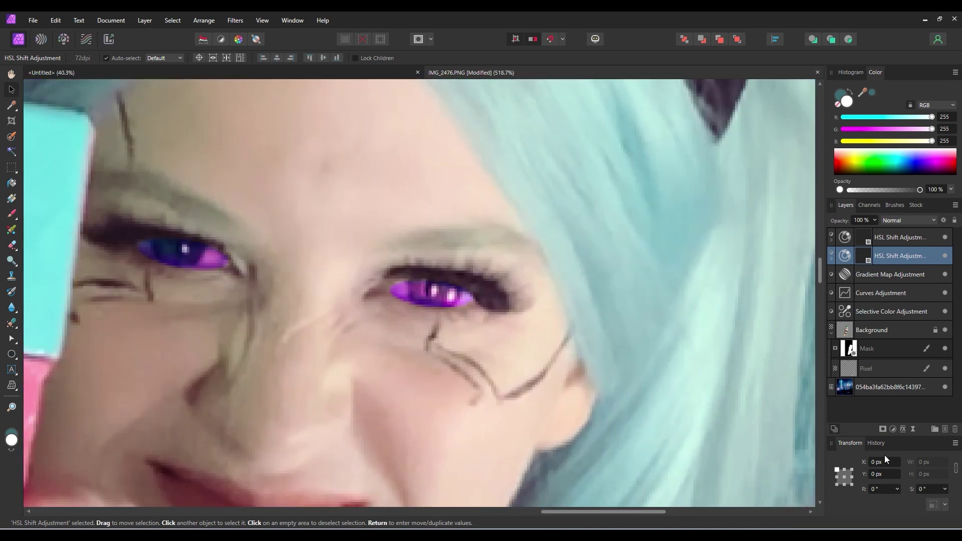
left_click(11, 355)
left_click_drag(412, 283, 465, 310)
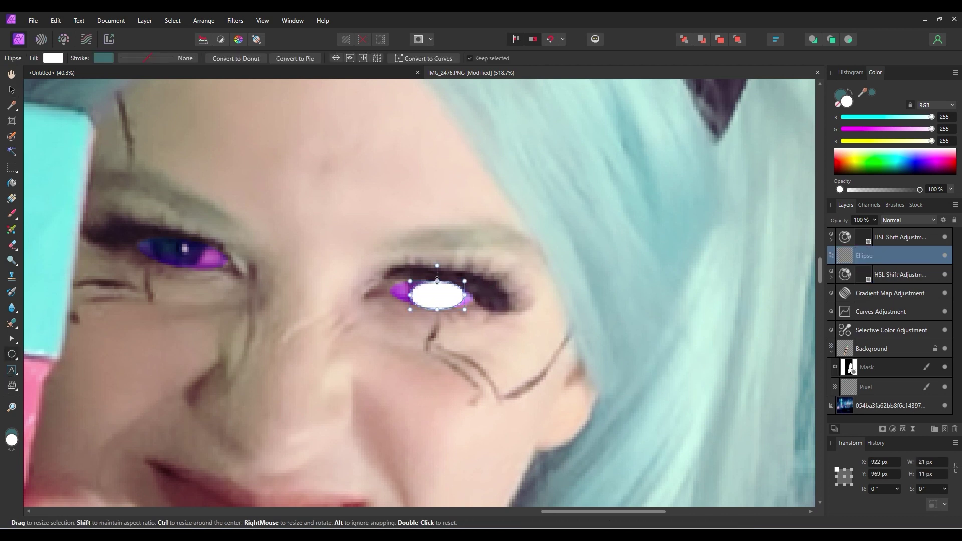
left_click_drag(434, 274, 435, 278)
left_click_drag(881, 256, 869, 227)
Add another HSL adjustment below the iris ellipse and mask it with that ellipse.
left_click(892, 430)
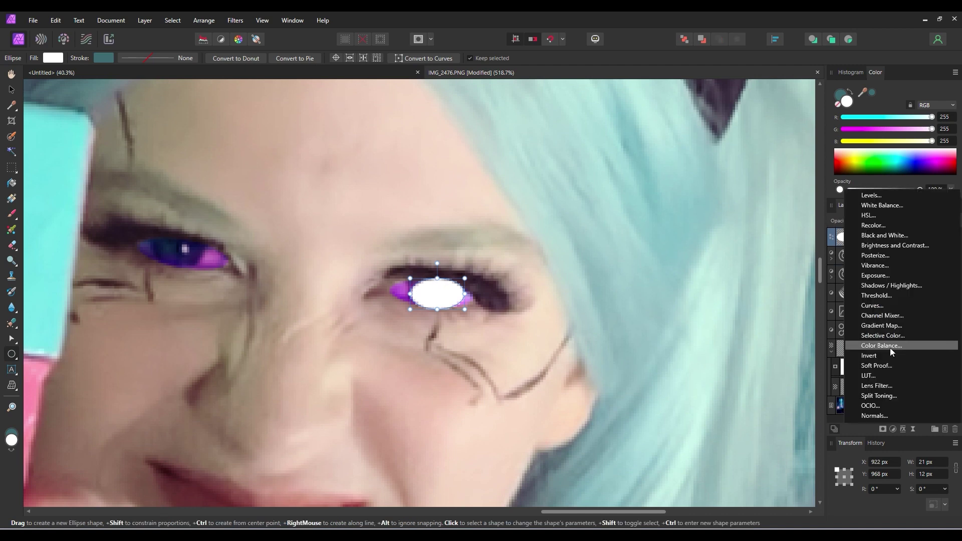
left_click(871, 215)
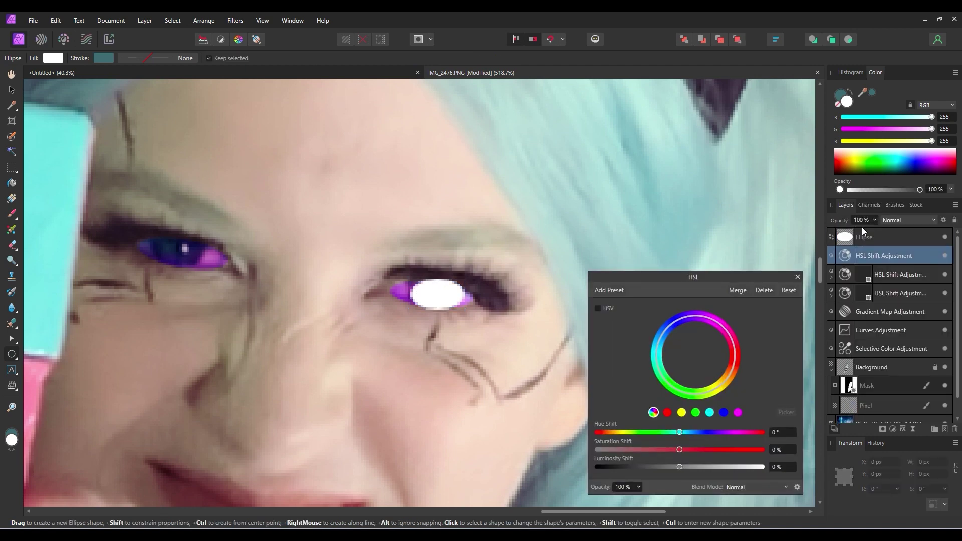
right_click(864, 236)
left_click(851, 351)
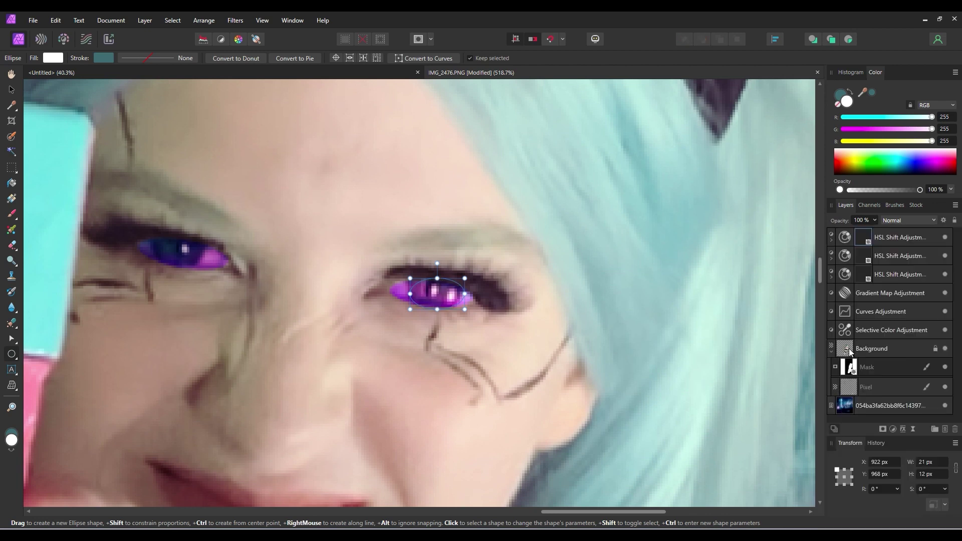
Turn the masked iris green with a hue shift of 128.8° and increase its saturation.
scroll(409, 257, "up", 2)
double_click(849, 239)
left_click_drag(689, 429, 735, 441)
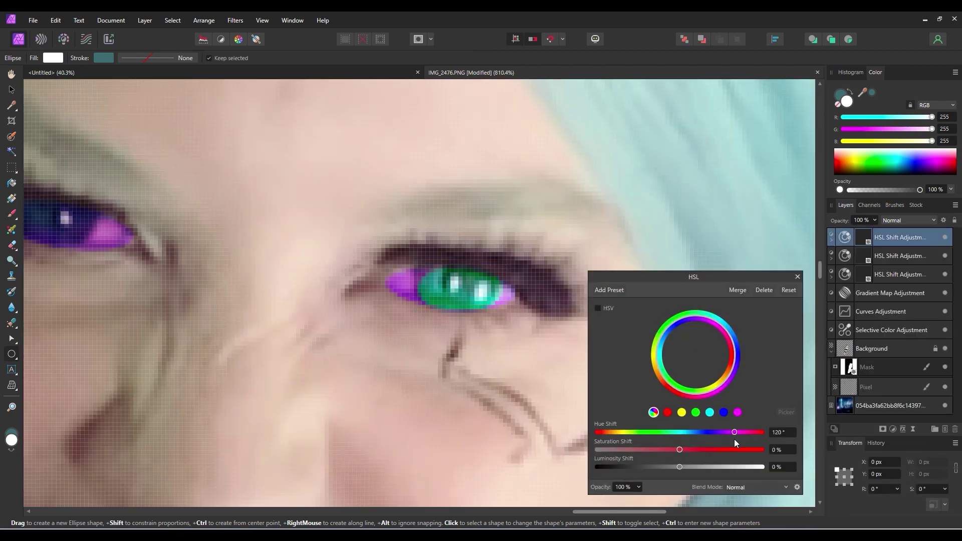
left_click_drag(735, 439, 739, 439)
left_click_drag(680, 450, 729, 450)
left_click(797, 277)
Refine the size and position of the green iris's ellipse mask and deselect it.
left_click(862, 235)
left_click(431, 268)
left_click_drag(418, 265, 409, 264)
left_click_drag(454, 249, 458, 249)
left_click(11, 91)
left_click(441, 333)
Reduce the saturation shift of the green iris's HSL adjustment.
scroll(440, 333, "down", 8)
scroll(464, 381, "up", 6)
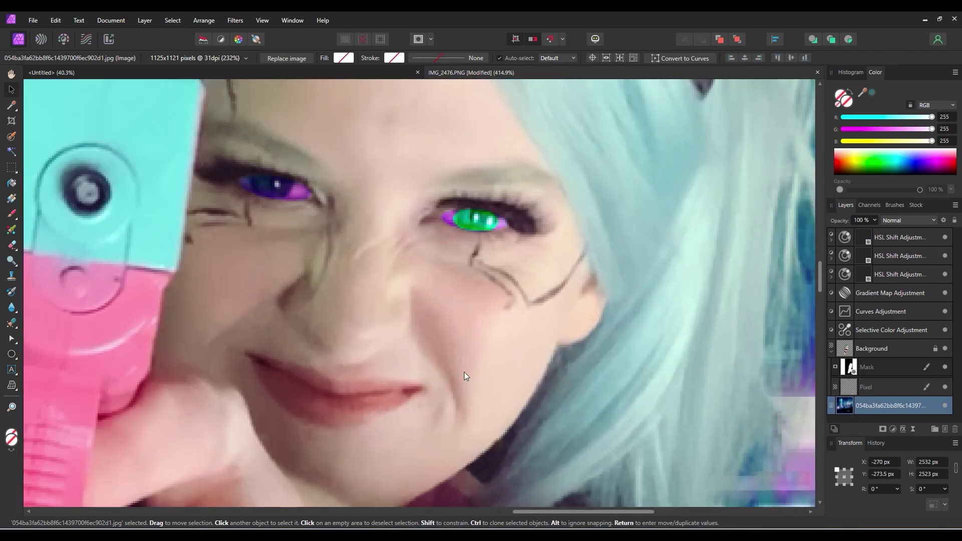
scroll(465, 380, "up", 2)
double_click(845, 236)
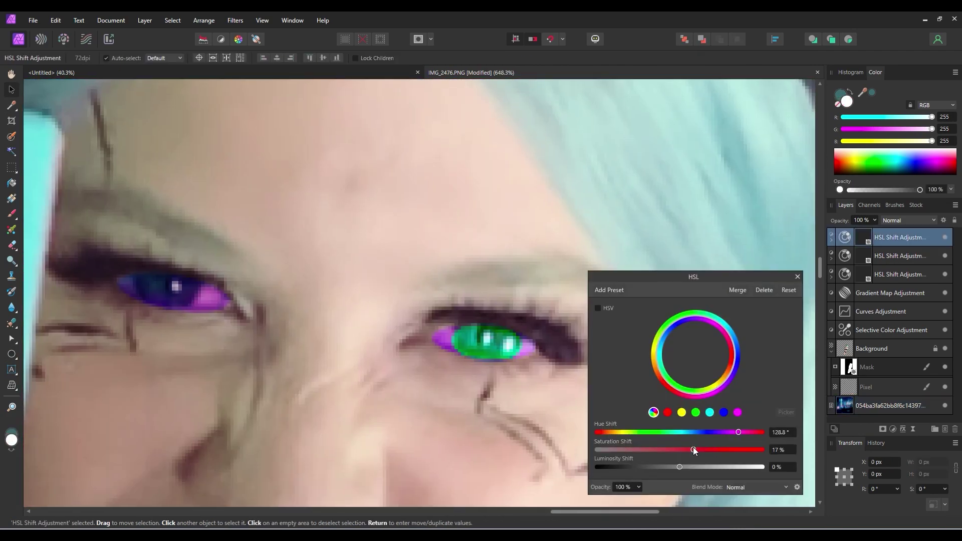
left_click(699, 448)
scroll(464, 383, "down", 12)
scroll(486, 225, "up", 14)
left_click(413, 332)
Fine-tune the upper and lower edges of the green iris's ellipse mask to match the eye opening.
double_click(845, 237)
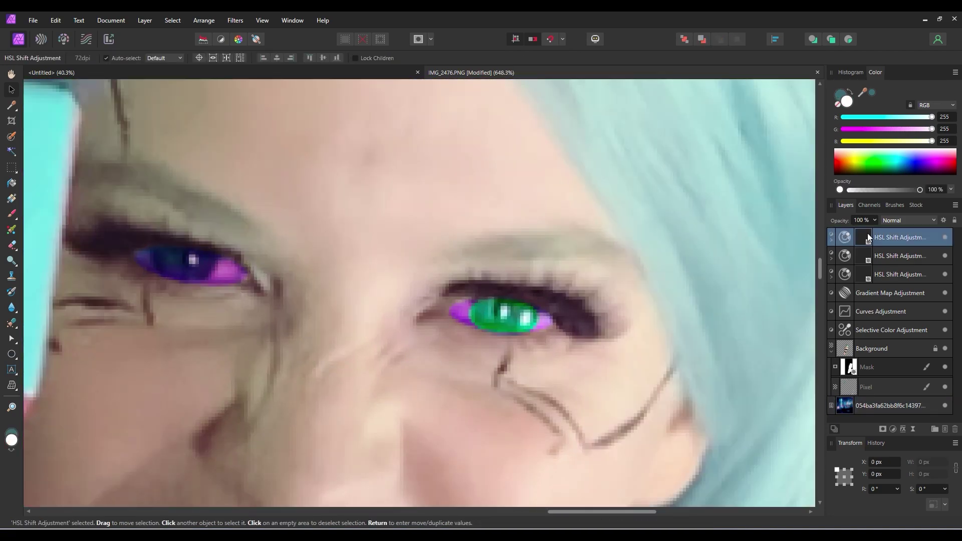
left_click(863, 237)
left_click_drag(502, 340, 503, 335)
left_click_drag(506, 282, 503, 283)
Examine the recolored eyes in close-up and in the whole composition.
scroll(530, 378, "down", 8)
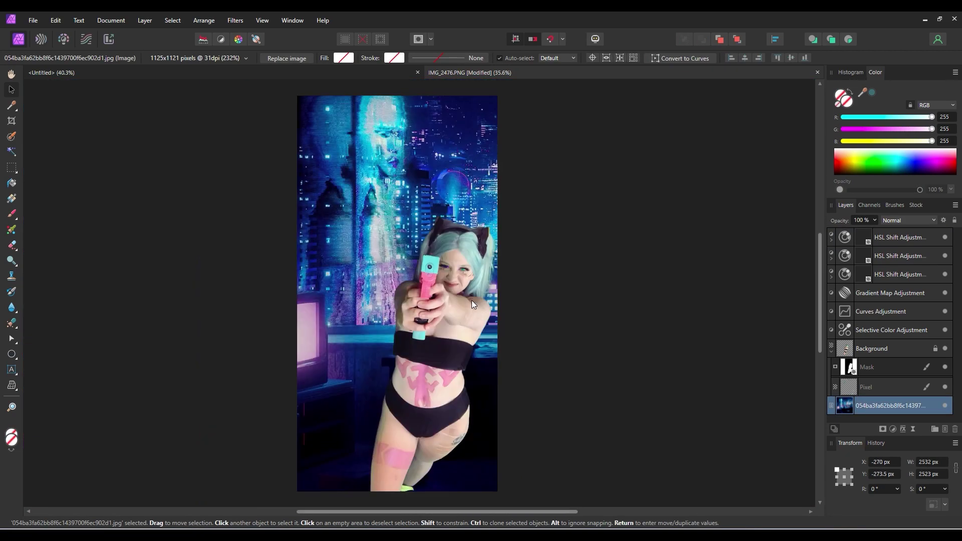
scroll(476, 331, "up", 7)
left_click(507, 348)
scroll(507, 348, "down", 8)
scroll(510, 367, "up", 3)
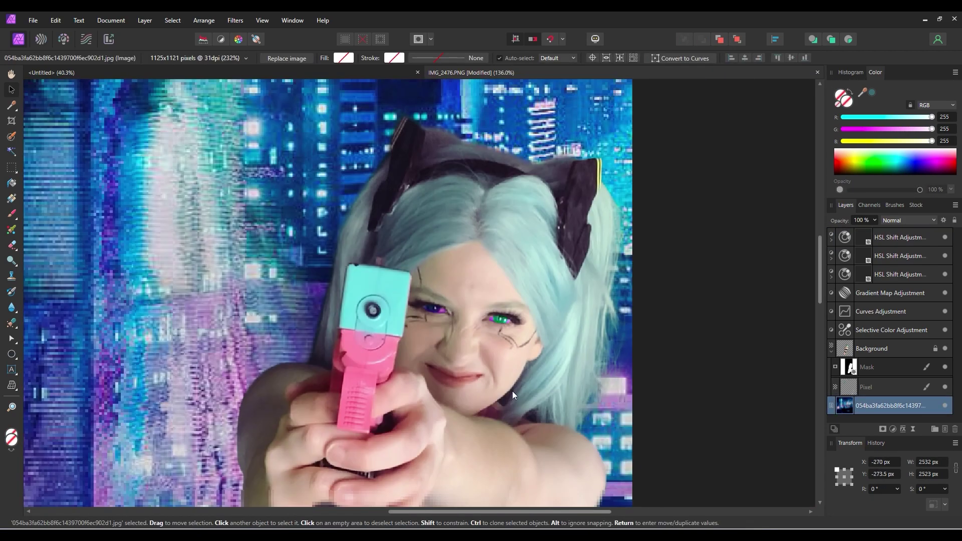
scroll(555, 381, "down", 6)
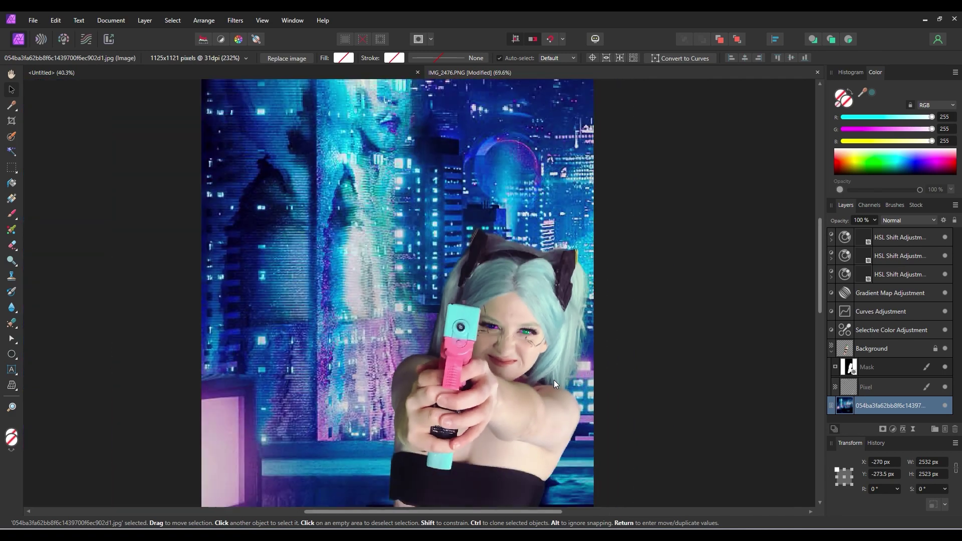
scroll(510, 293, "up", 2)
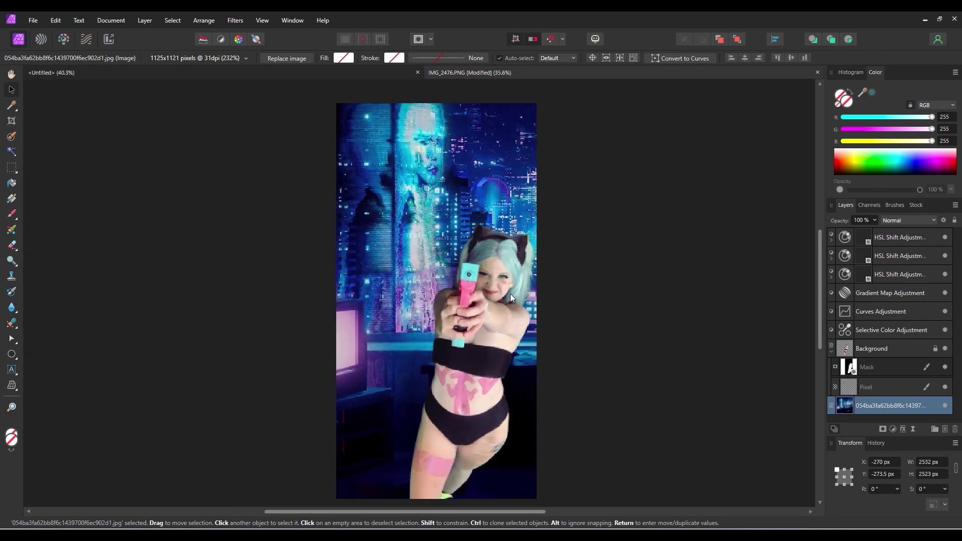
scroll(506, 302, "up", 11)
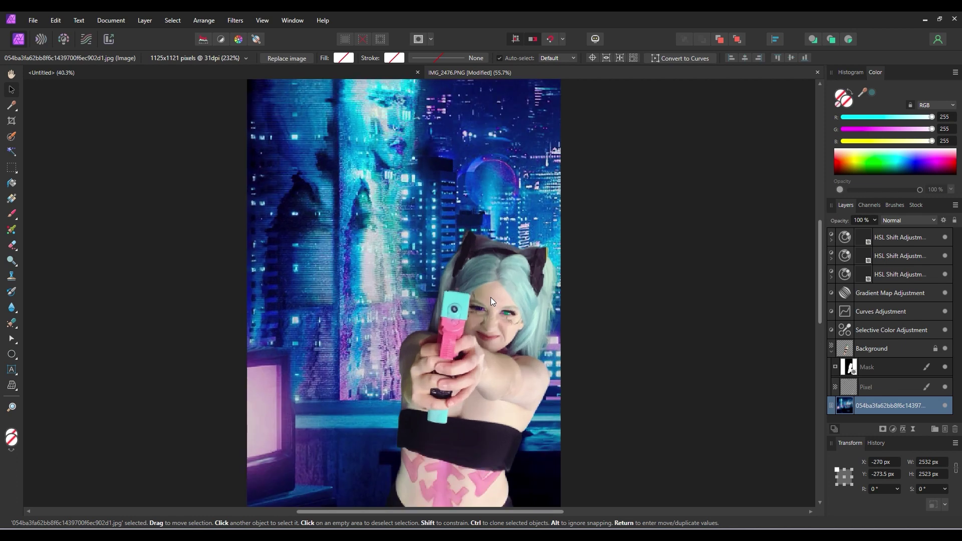
scroll(482, 360, "up", 4)
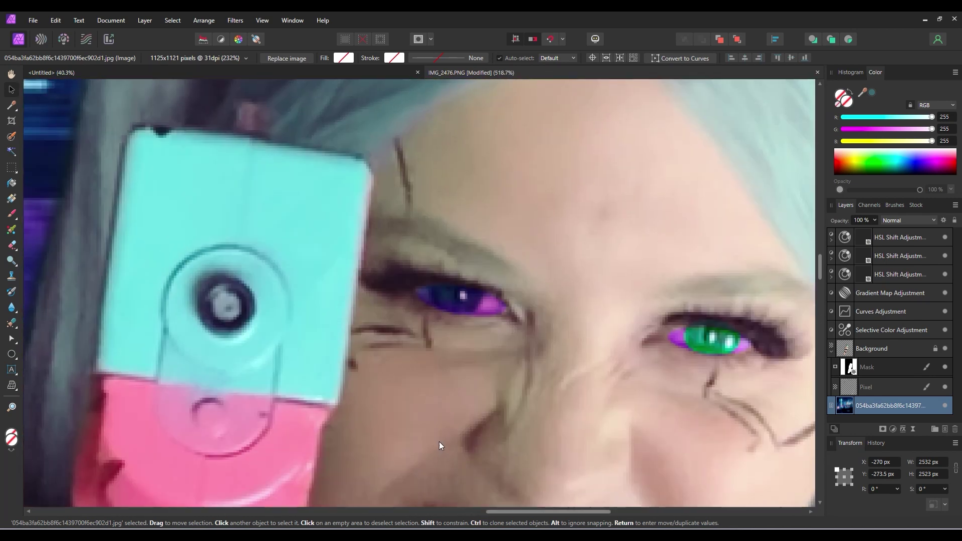
scroll(397, 359, "down", 4)
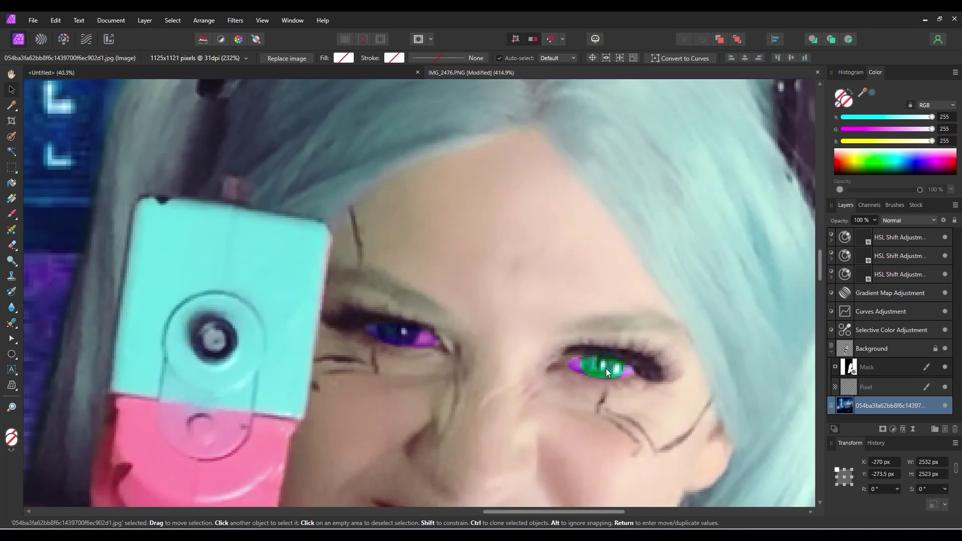
Duplicate the green iris's masked HSL adjustment and position the copy over the iris nearest the toy gun.
left_click(852, 239)
key("ctrl+j")
left_click_drag(601, 367, 401, 334)
left_click(527, 359)
scroll(527, 359, "down", 5)
scroll(473, 338, "down", 6)
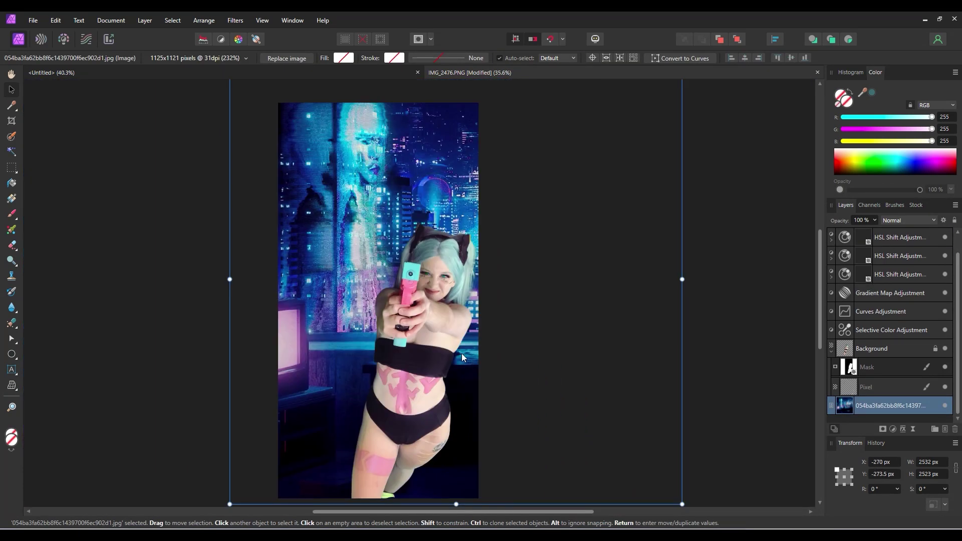
scroll(461, 354, "up", 4)
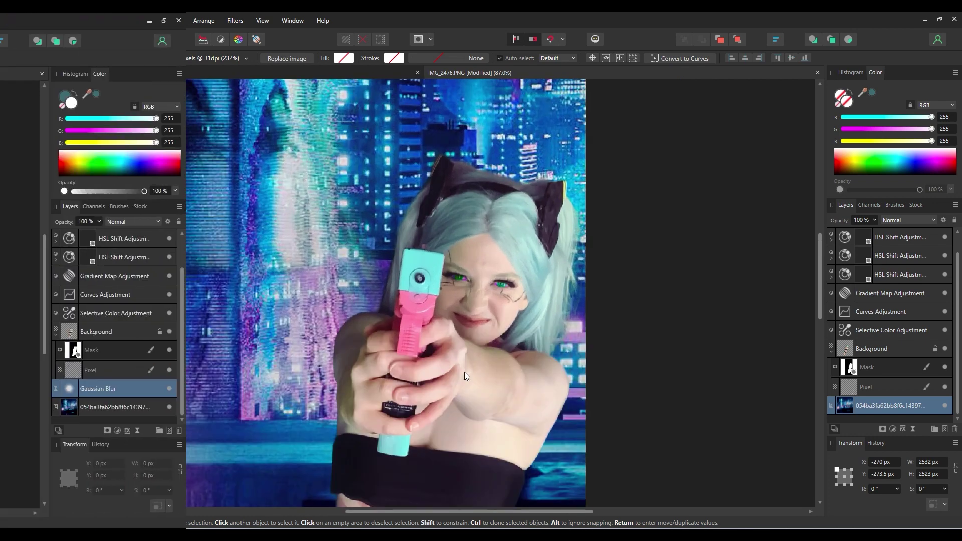